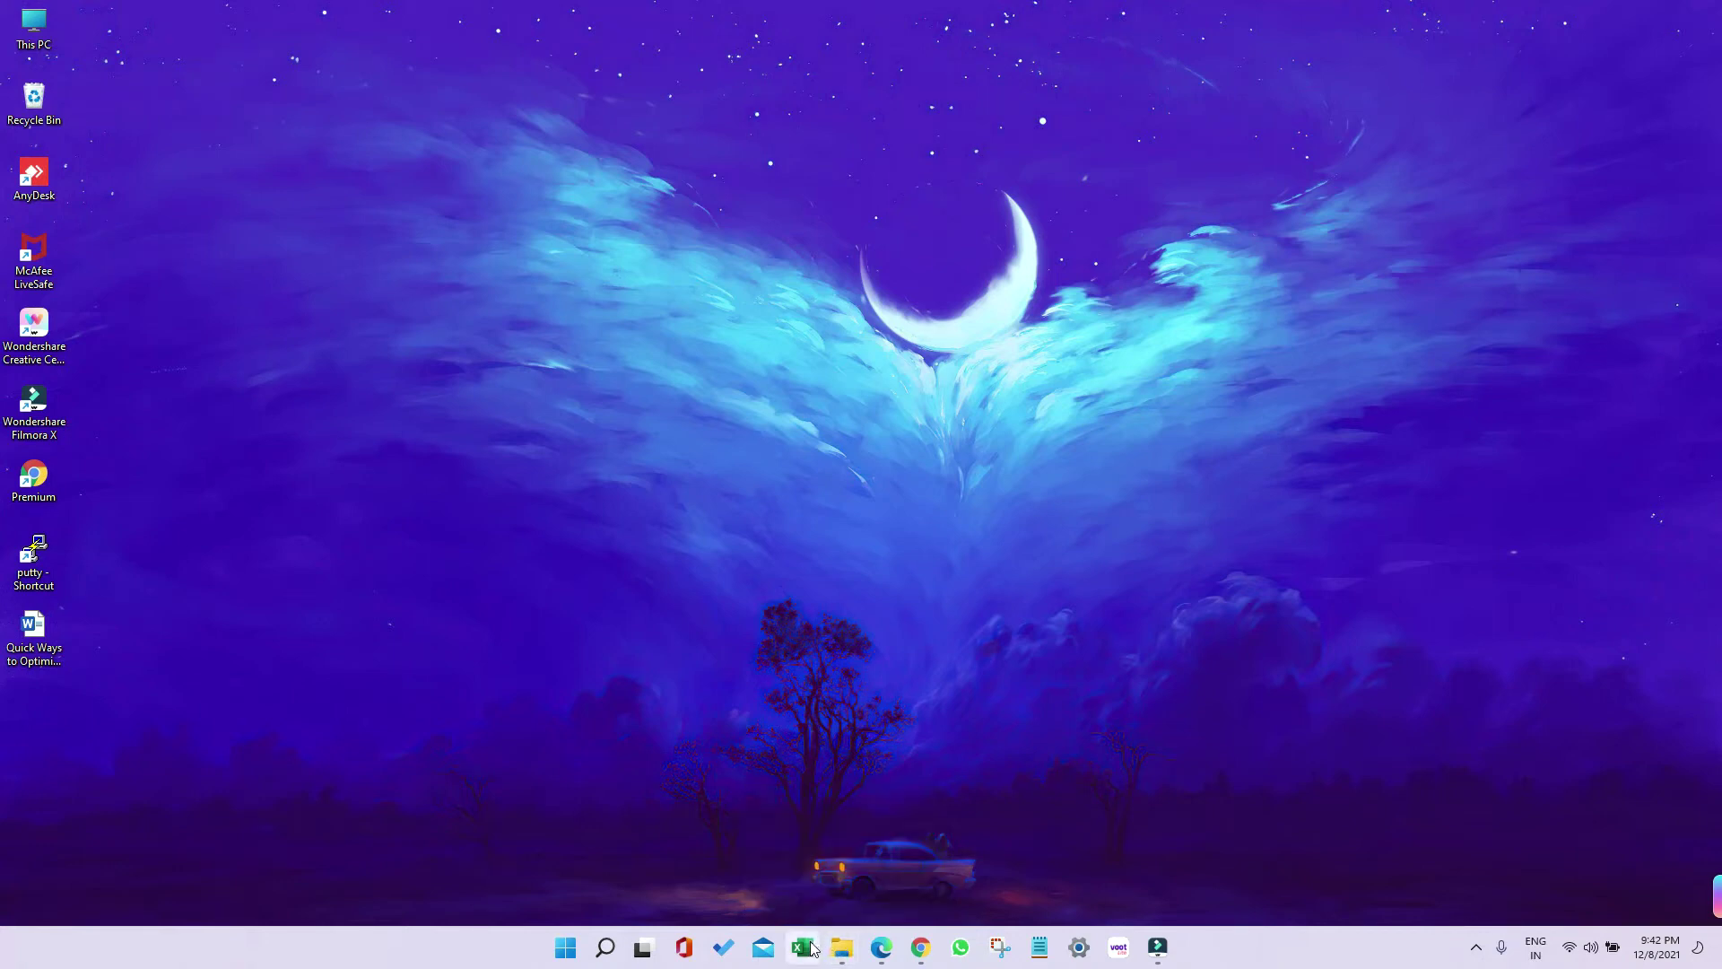
# Step: Review the enlarged Avada Theme GPL v7.5 product page in Edge, then switch to the local avada folder
pyautogui.click(882, 948)
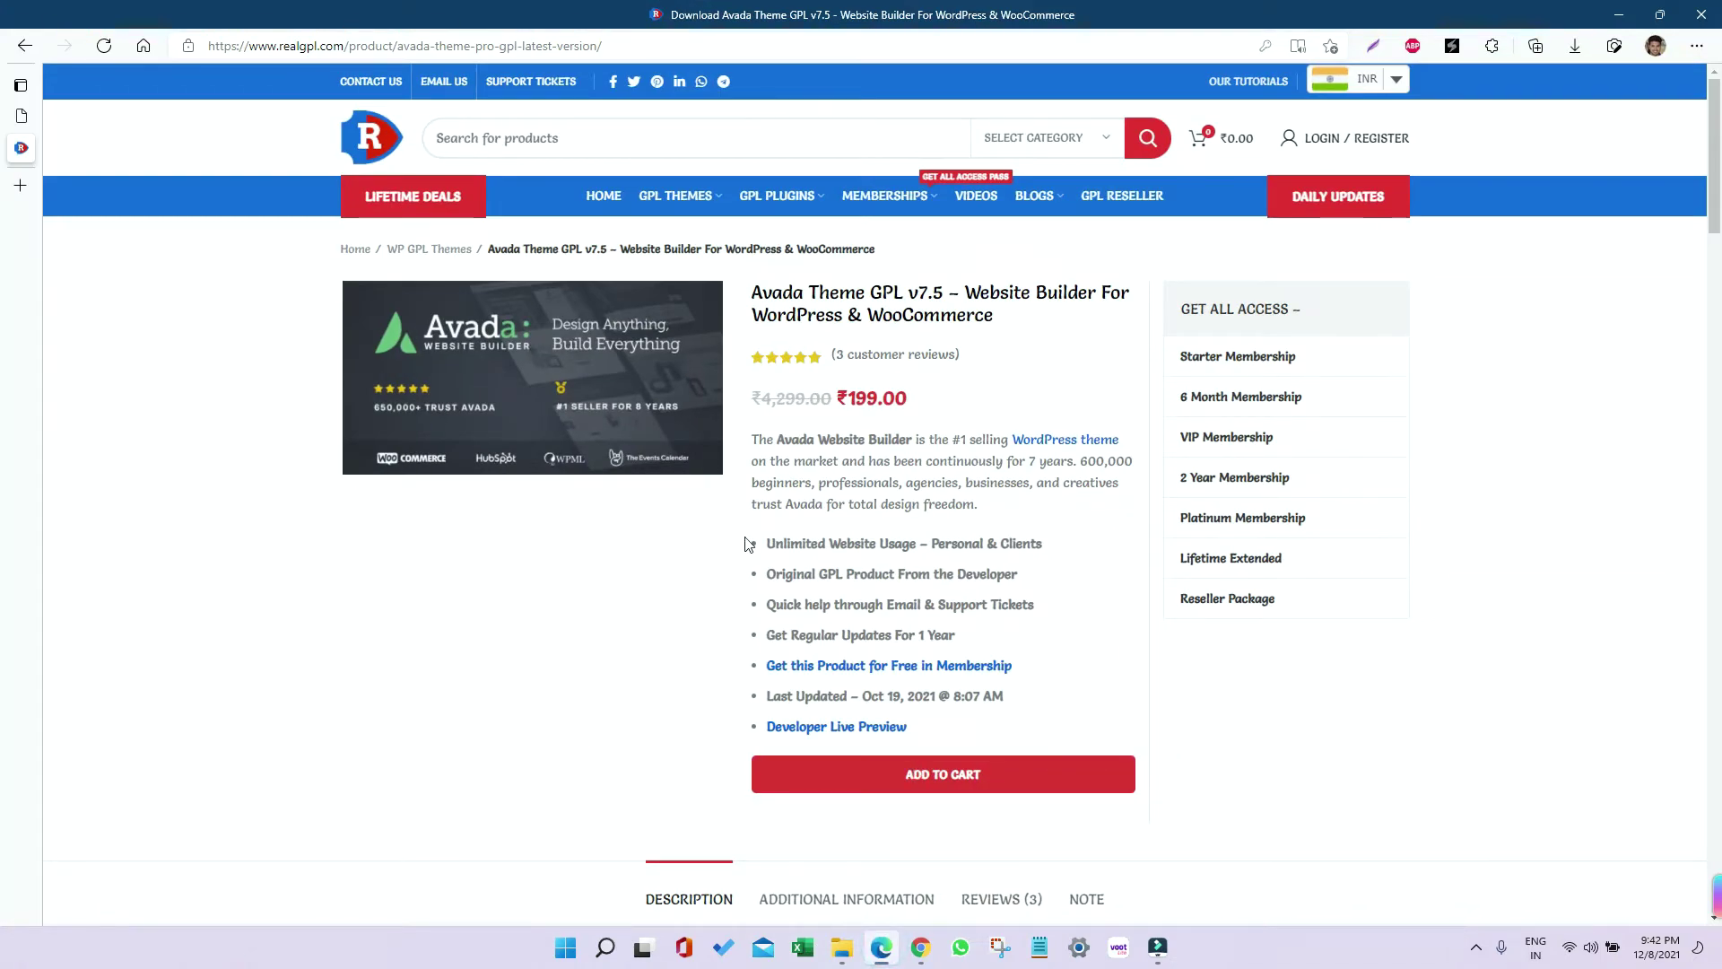
pyautogui.hotkey('ctrl', '+')
pyautogui.hotkey('ctrl', '+')
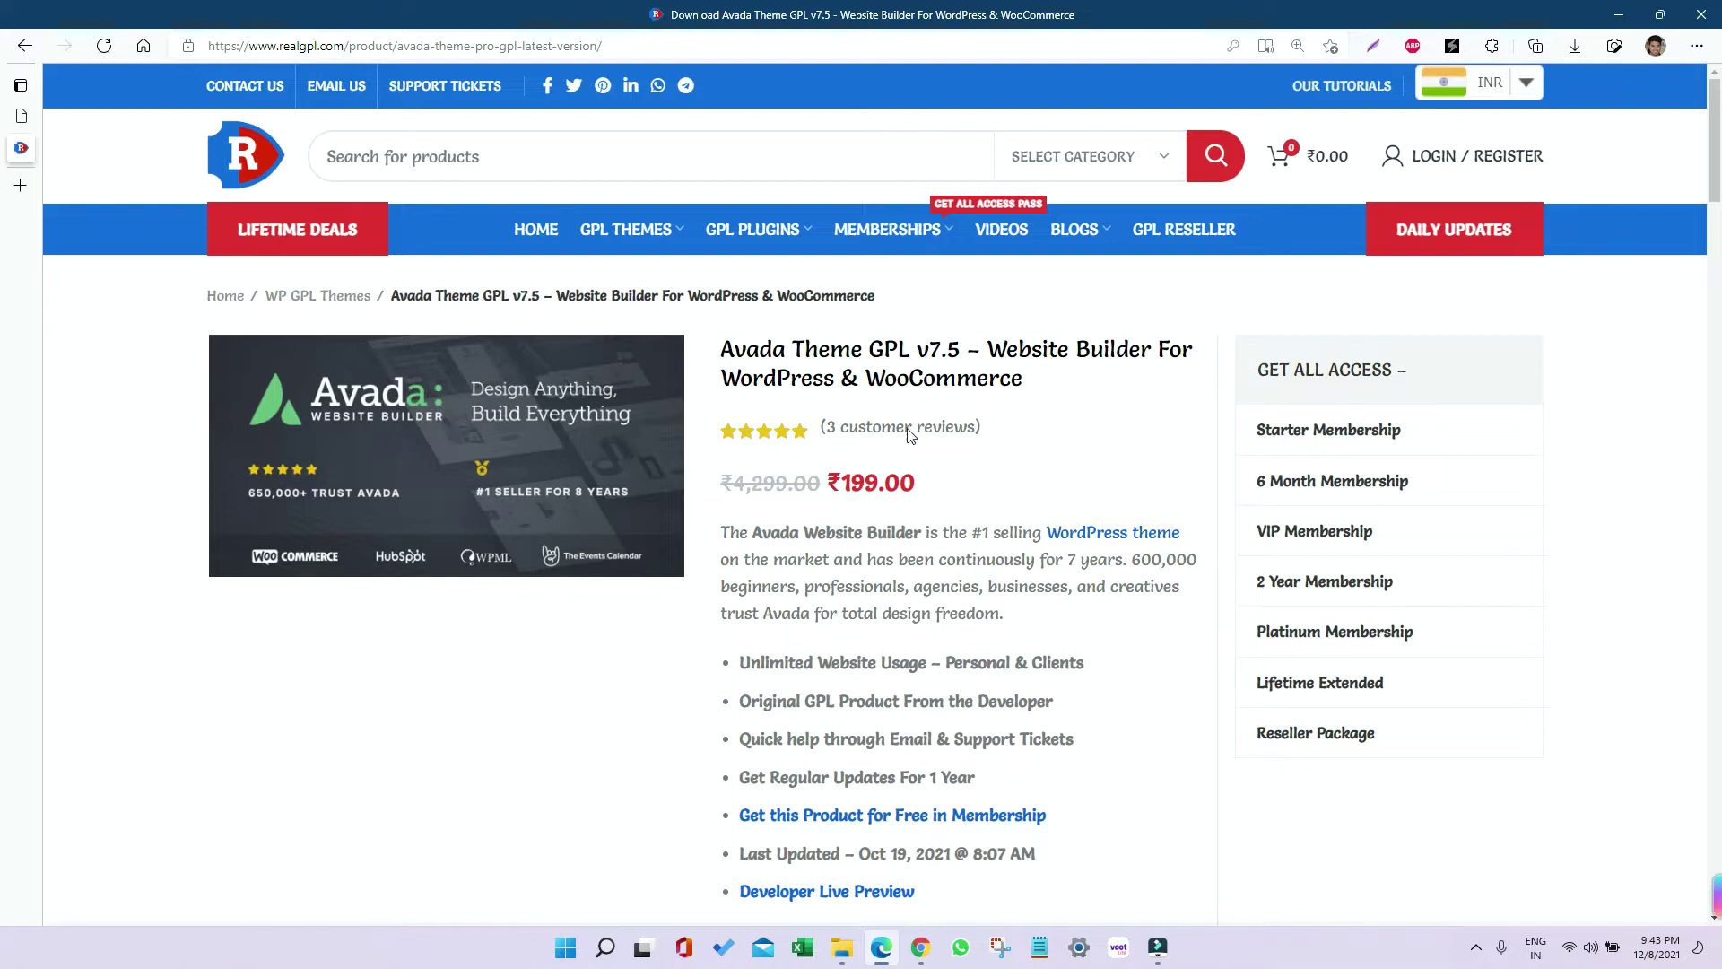
pyautogui.click(841, 948)
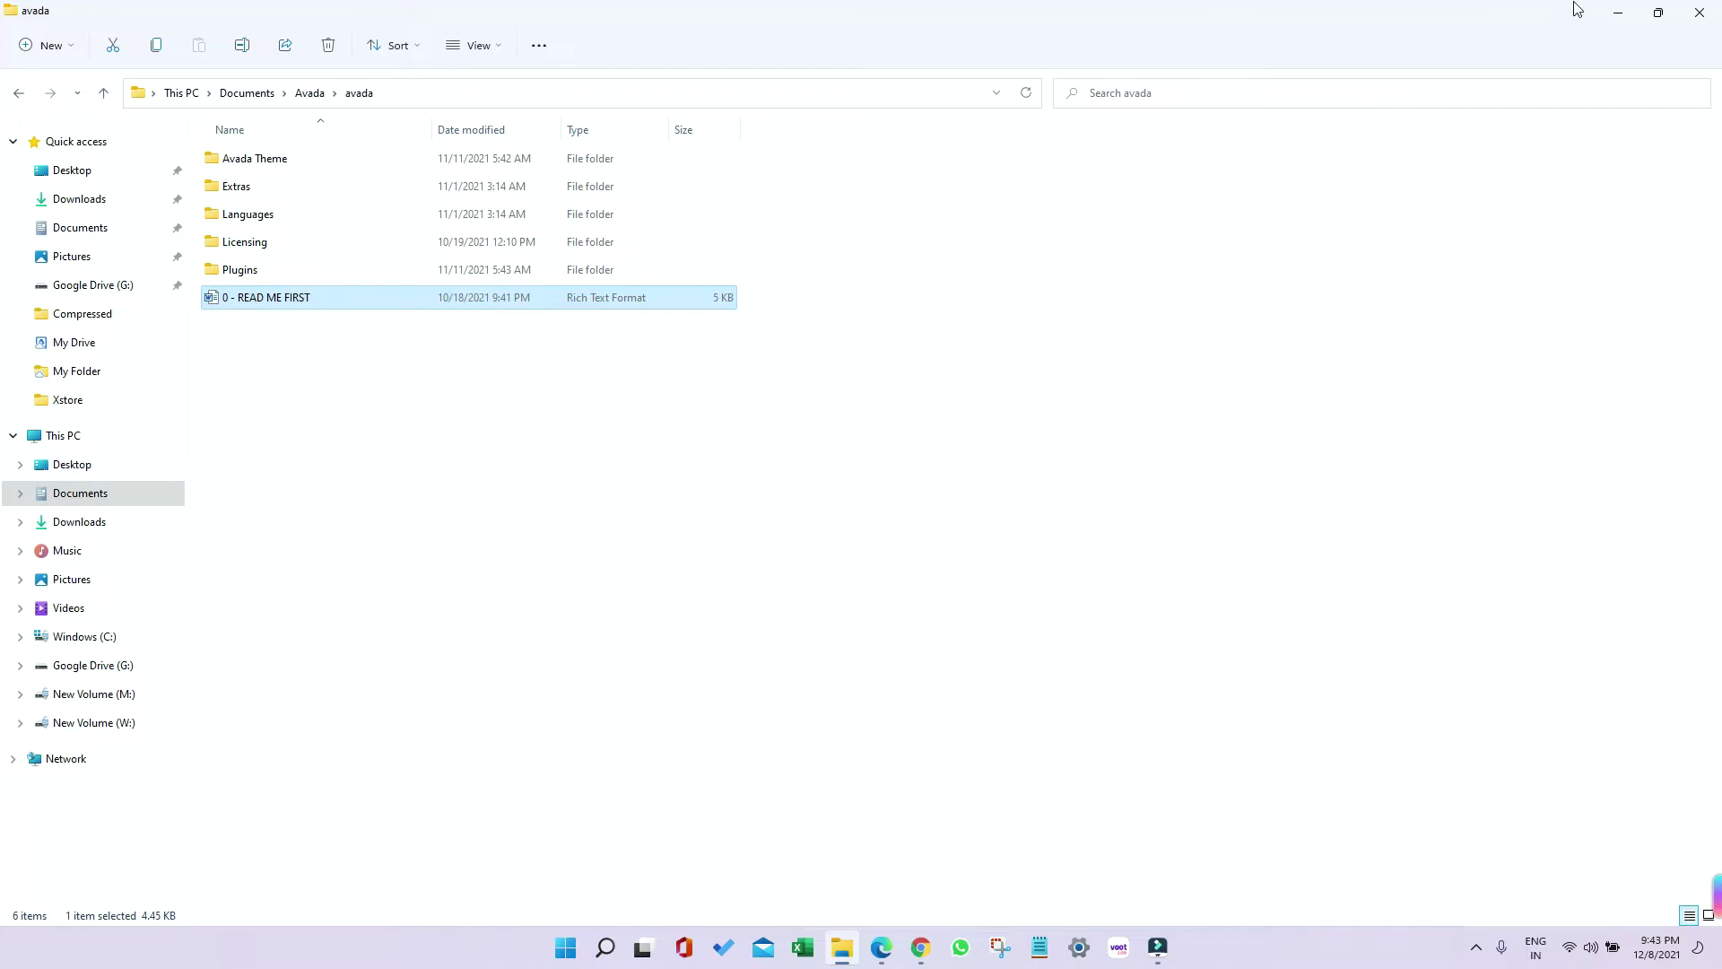
# Step: Minimize the avada folder window to bring the Avada product page back
pyautogui.click(1618, 13)
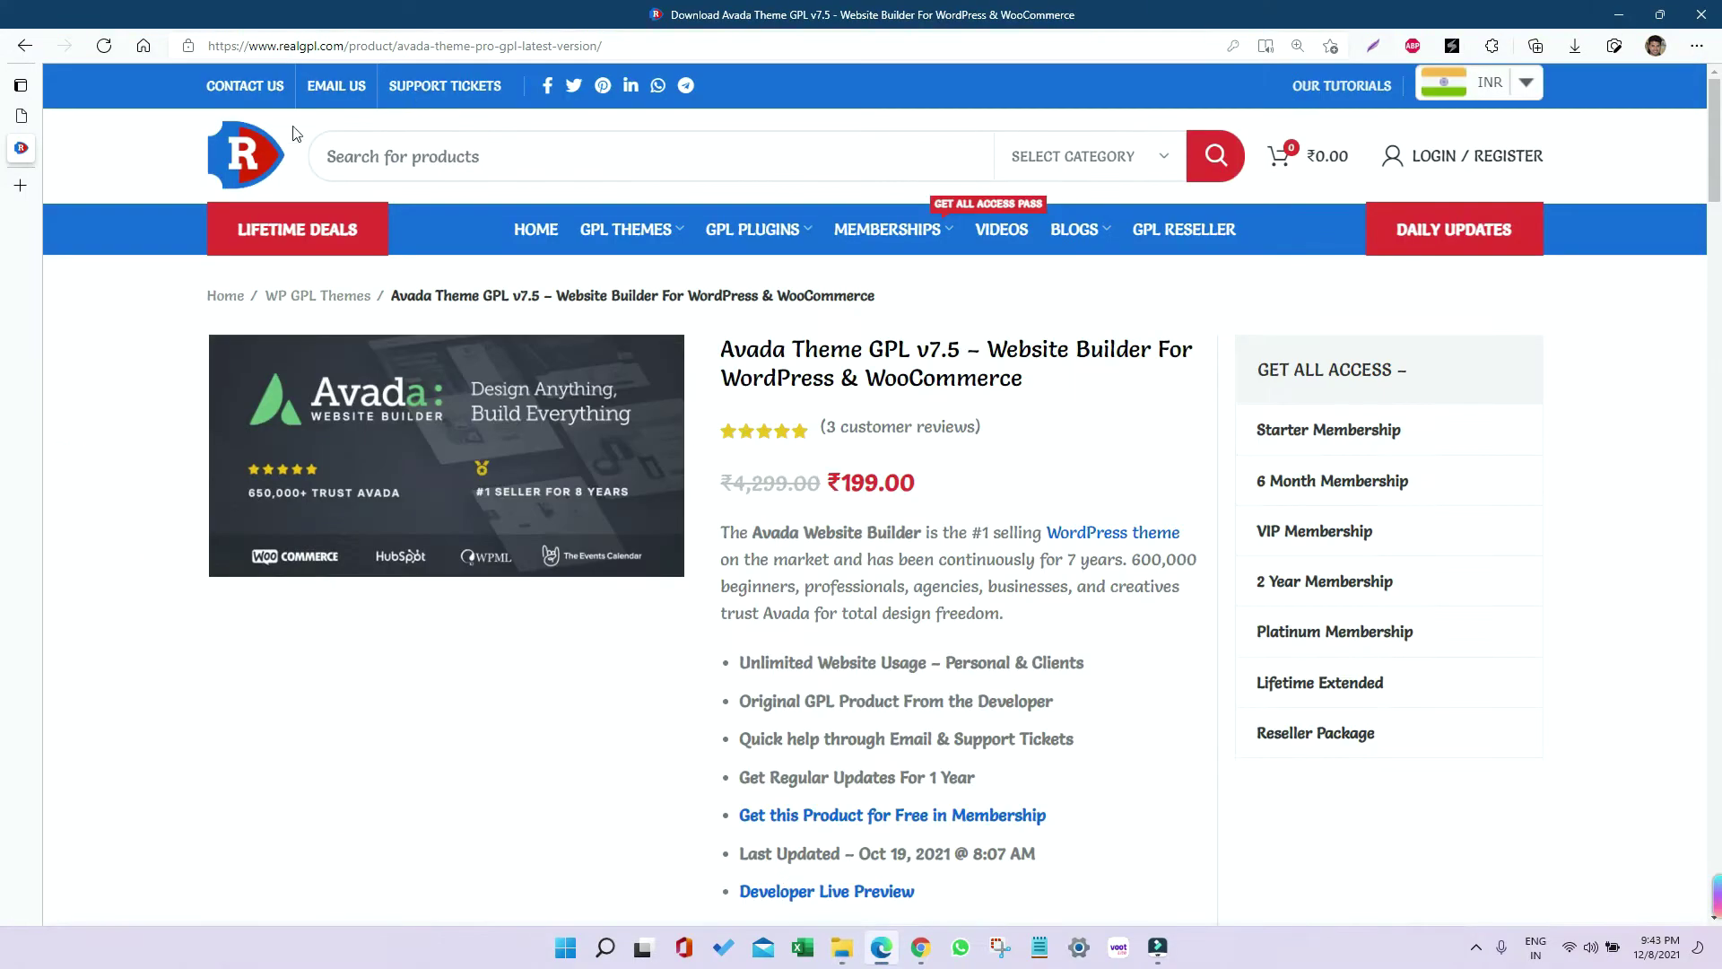
# Step: Open the theme upload form under Appearance > Themes > Add New
pyautogui.click(31, 126)
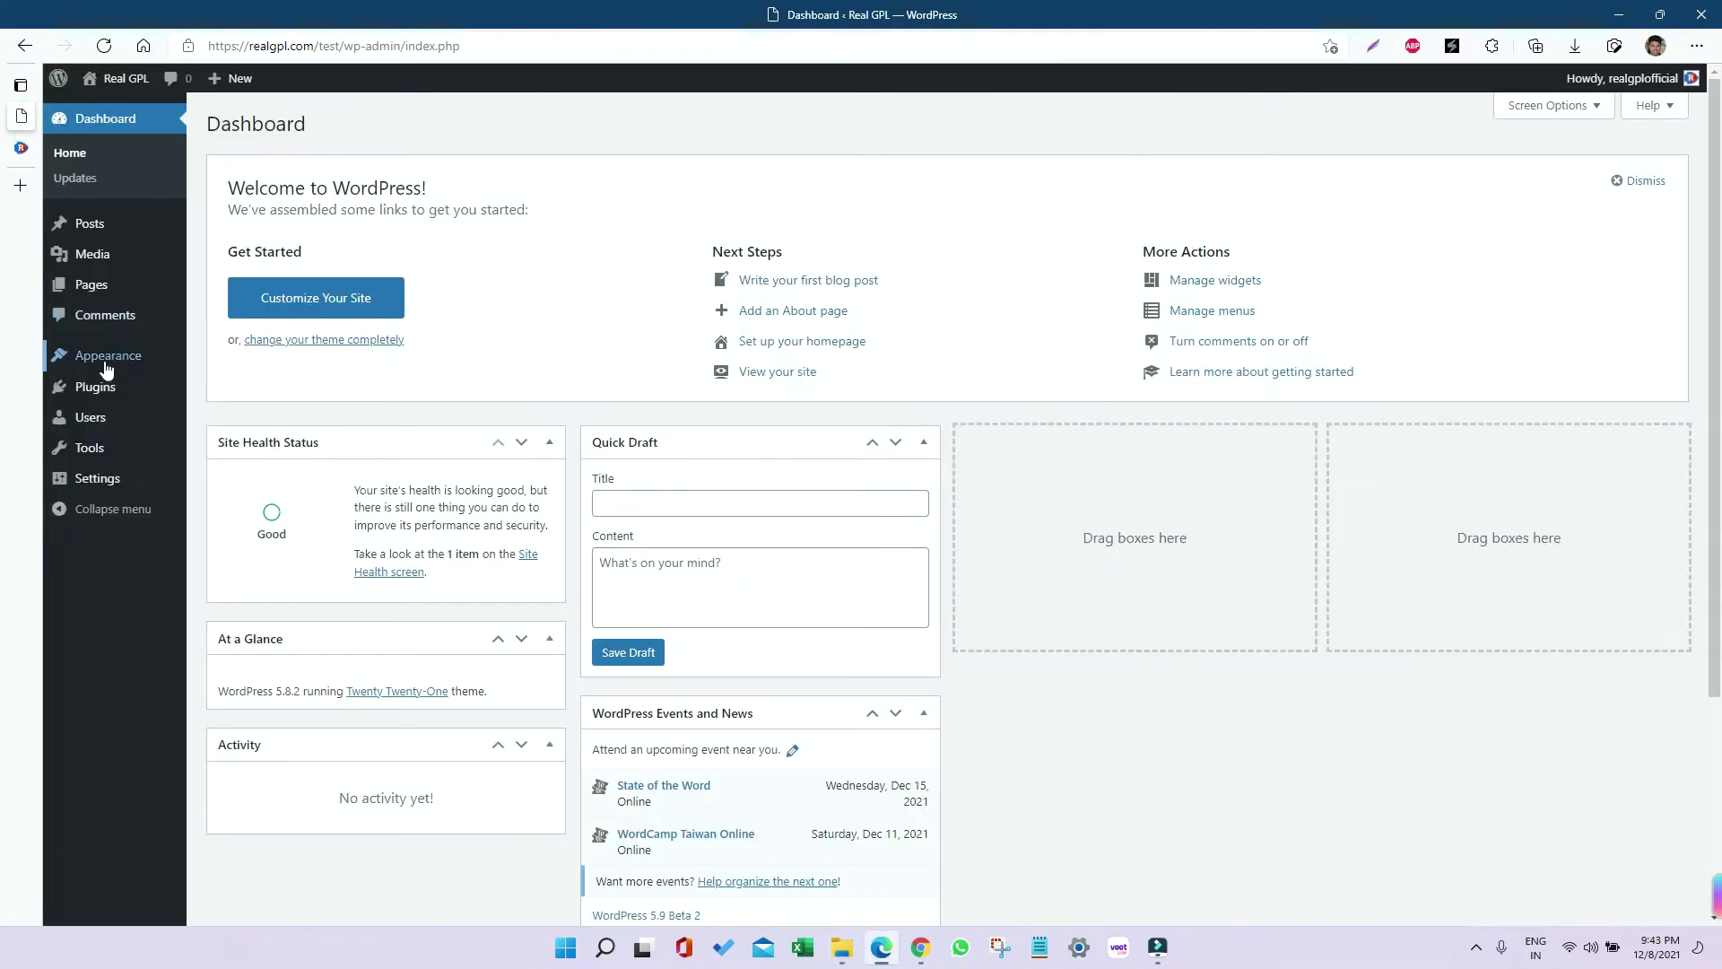
pyautogui.moveTo(126, 363)
pyautogui.click(224, 360)
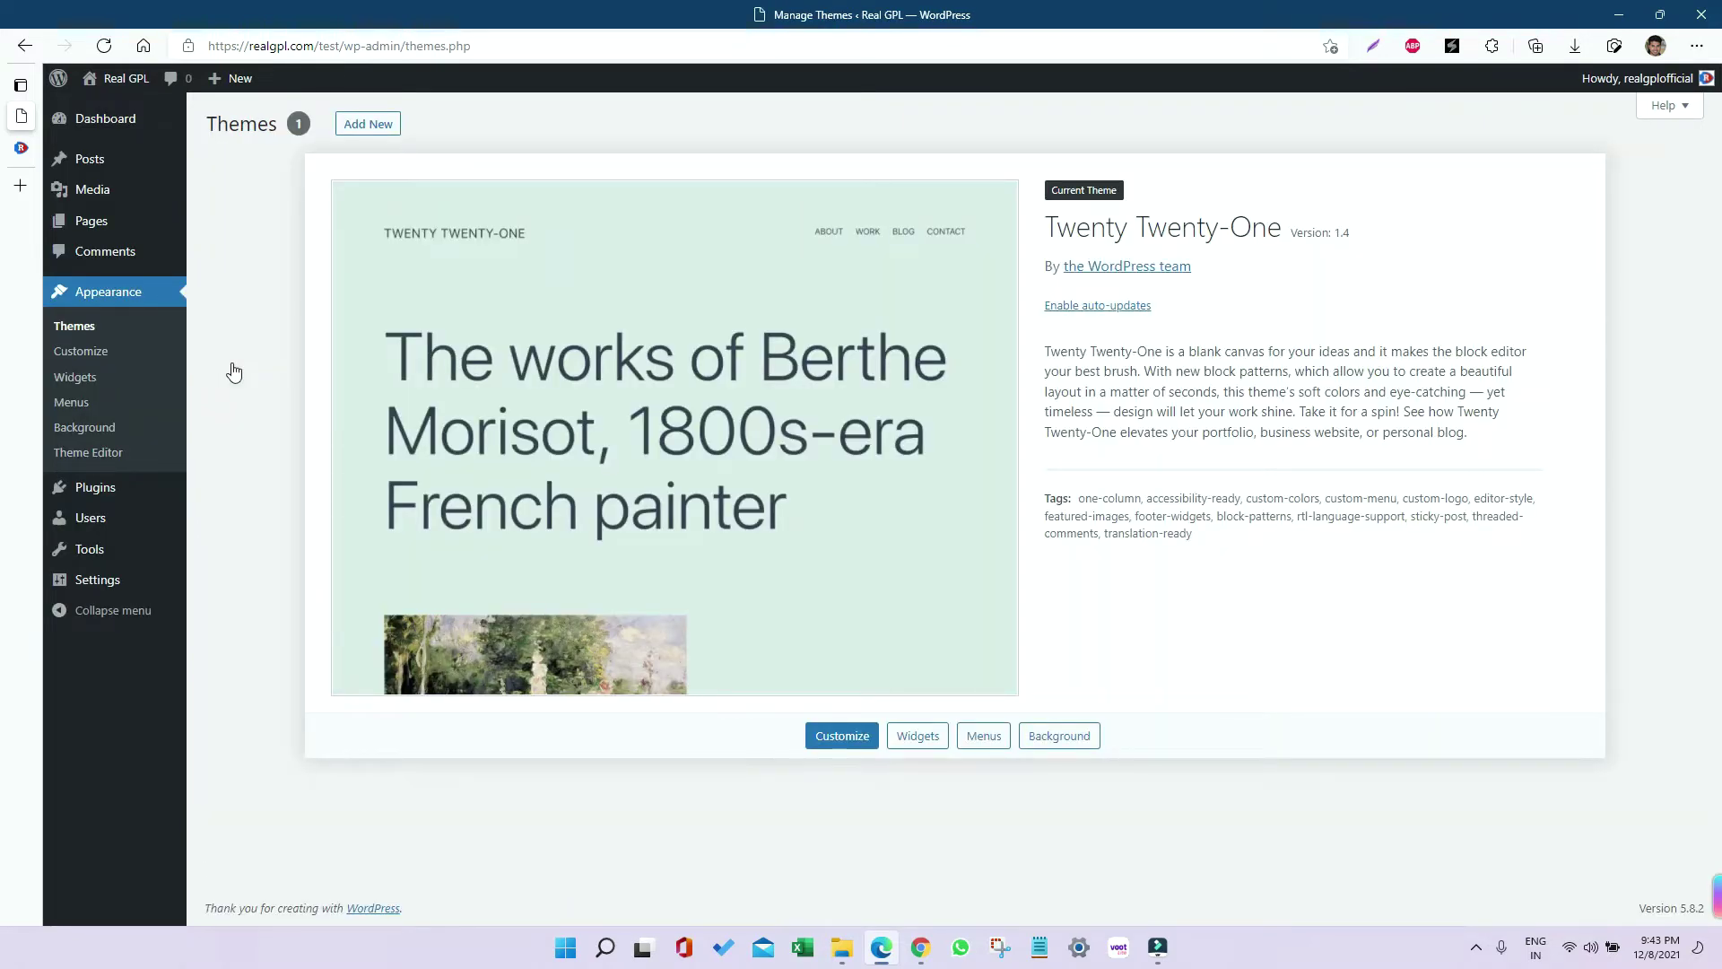
pyautogui.click(367, 126)
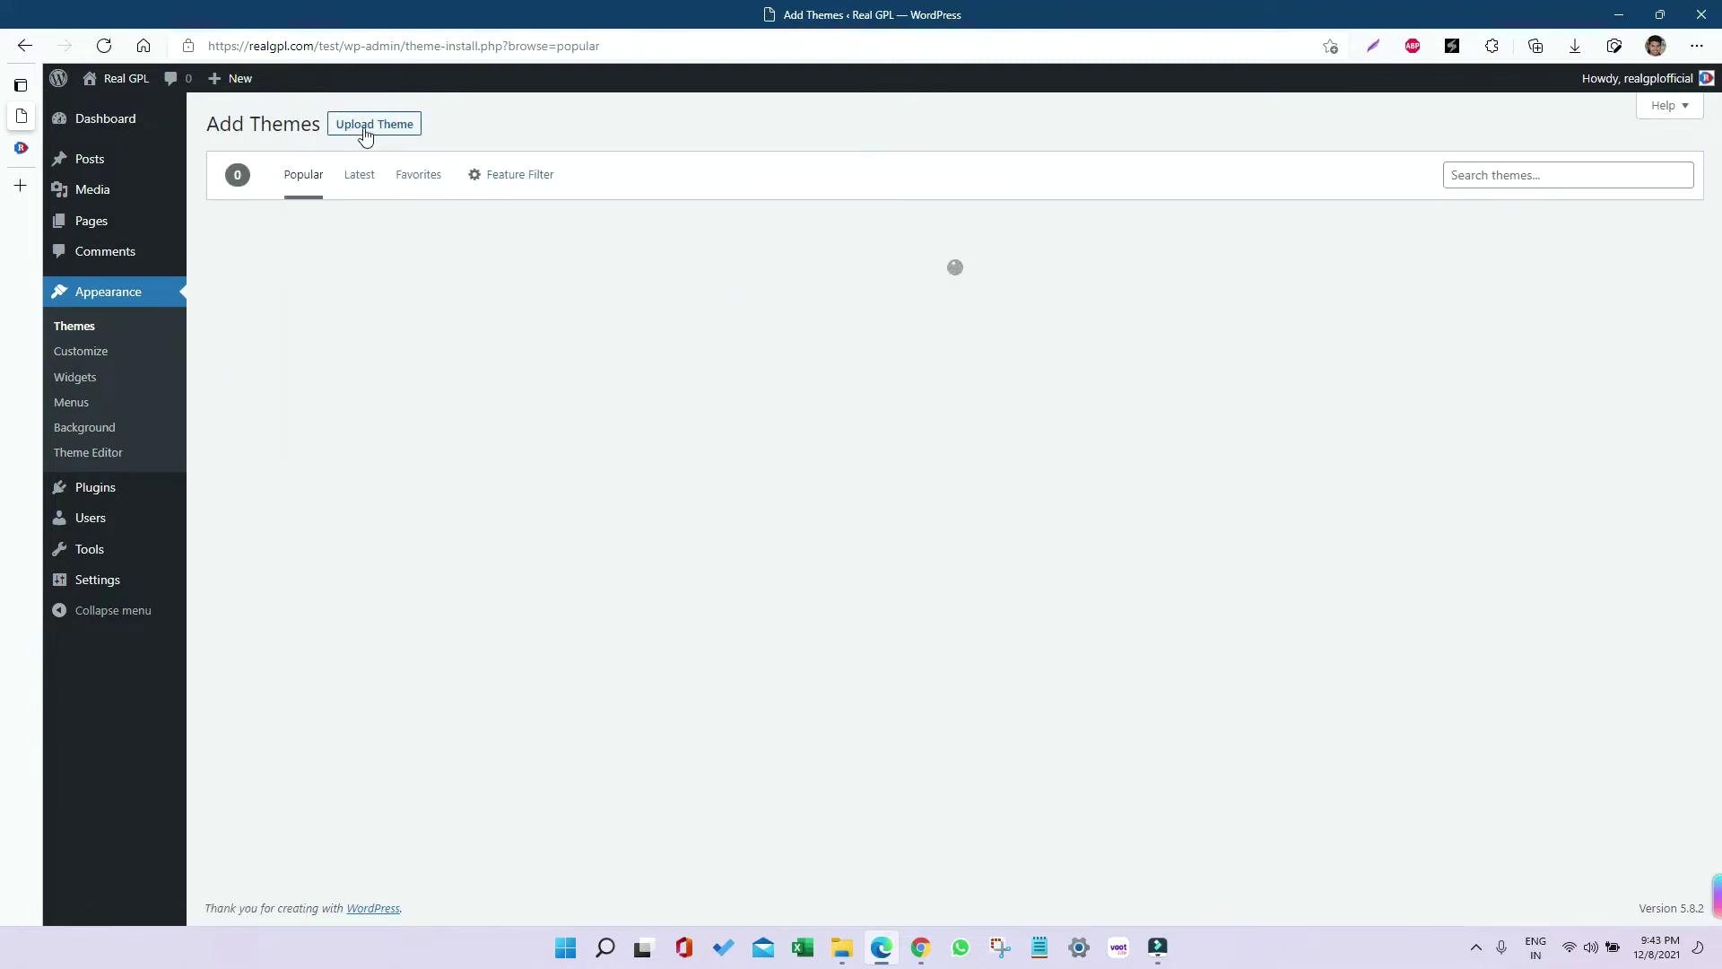
pyautogui.click(367, 127)
# Step: Upload Documents\Avada\avada\Avada Theme\Avada.zip and install the Avada theme
pyautogui.click(823, 287)
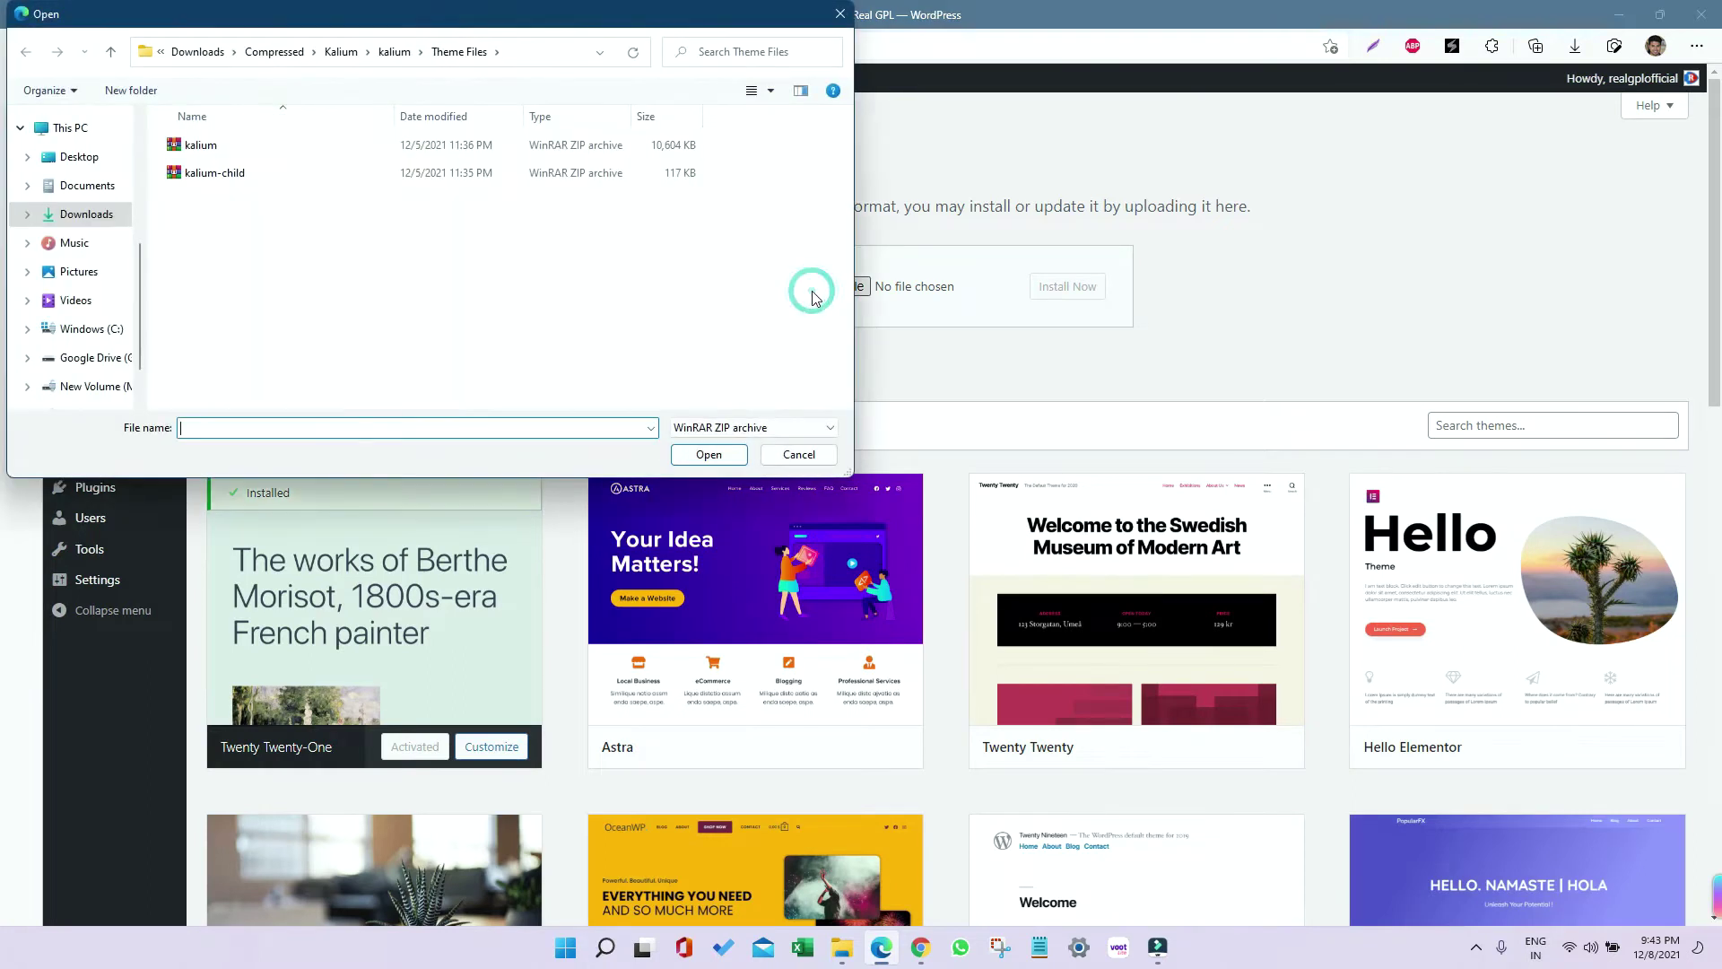
pyautogui.click(79, 185)
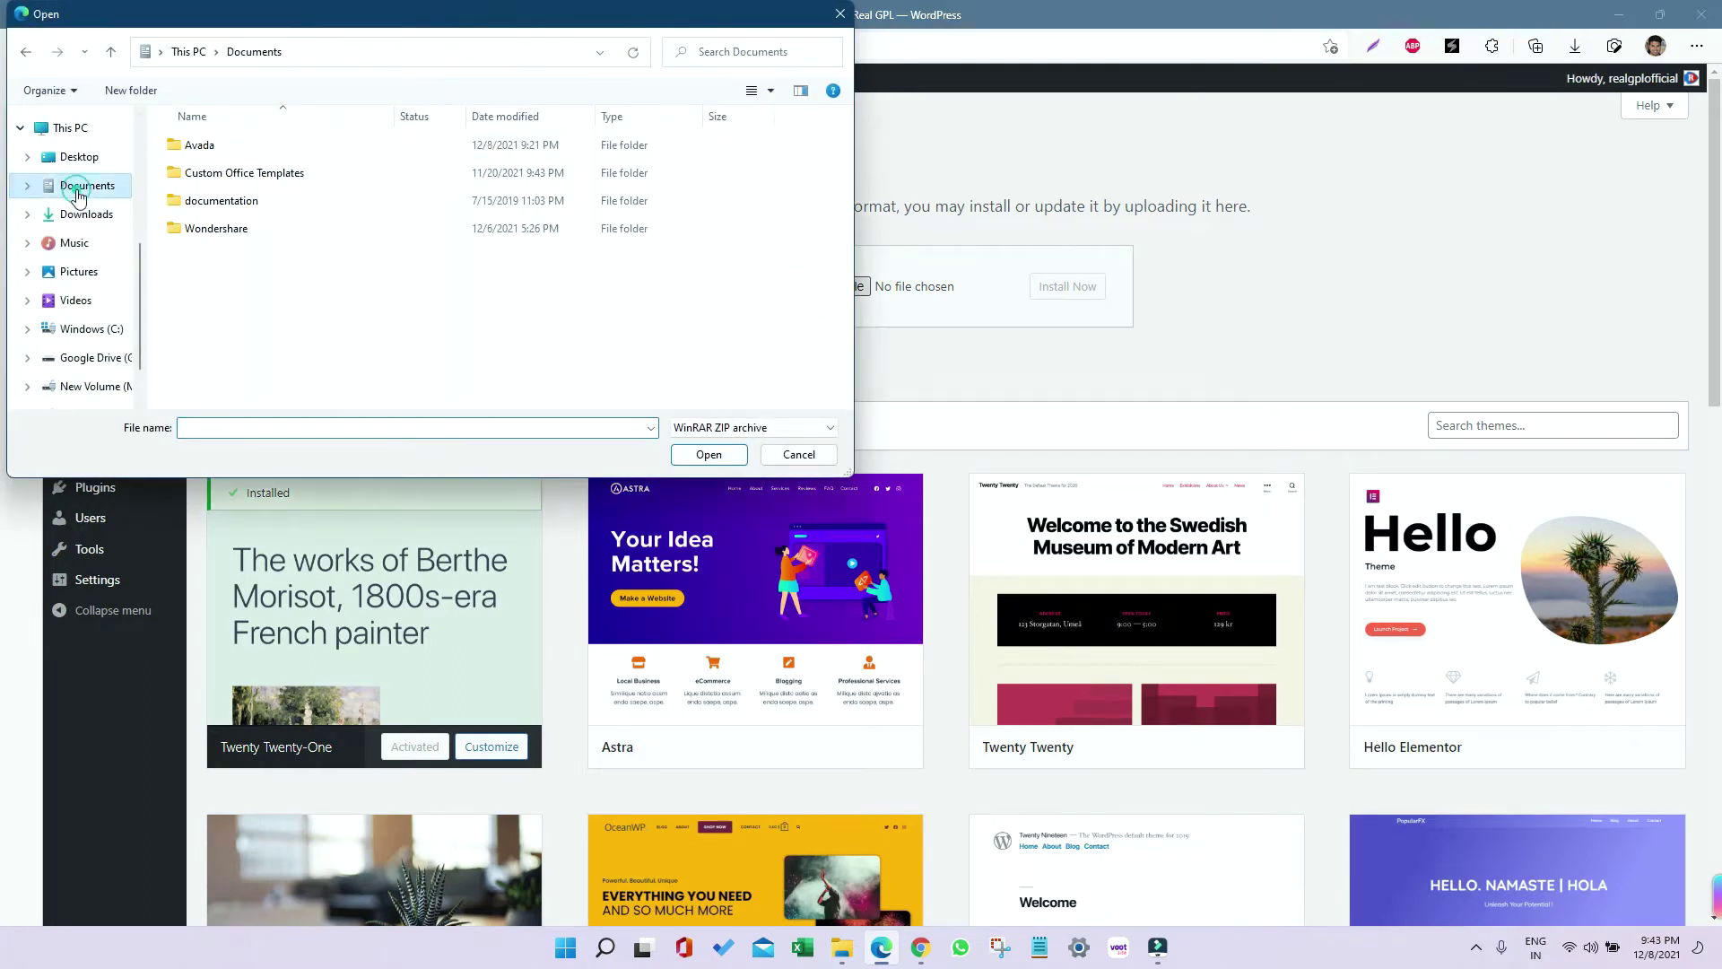
pyautogui.doubleClick(233, 147)
pyautogui.doubleClick(231, 146)
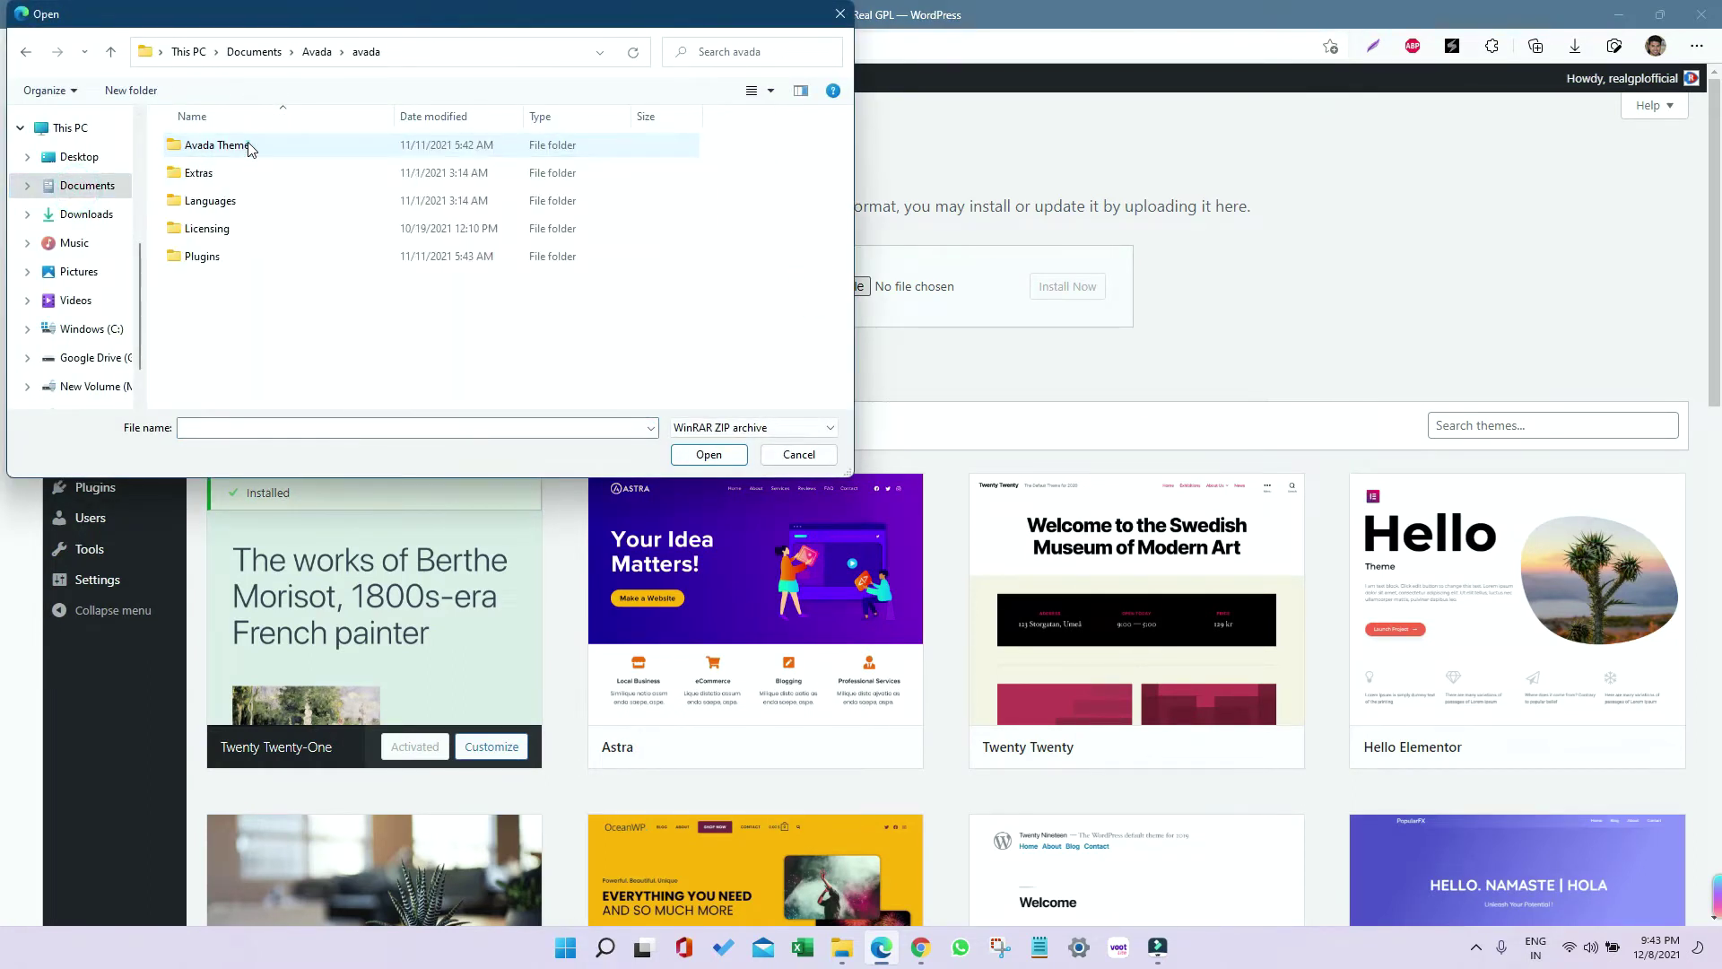
pyautogui.click(250, 148)
pyautogui.doubleClick(251, 148)
pyautogui.click(242, 146)
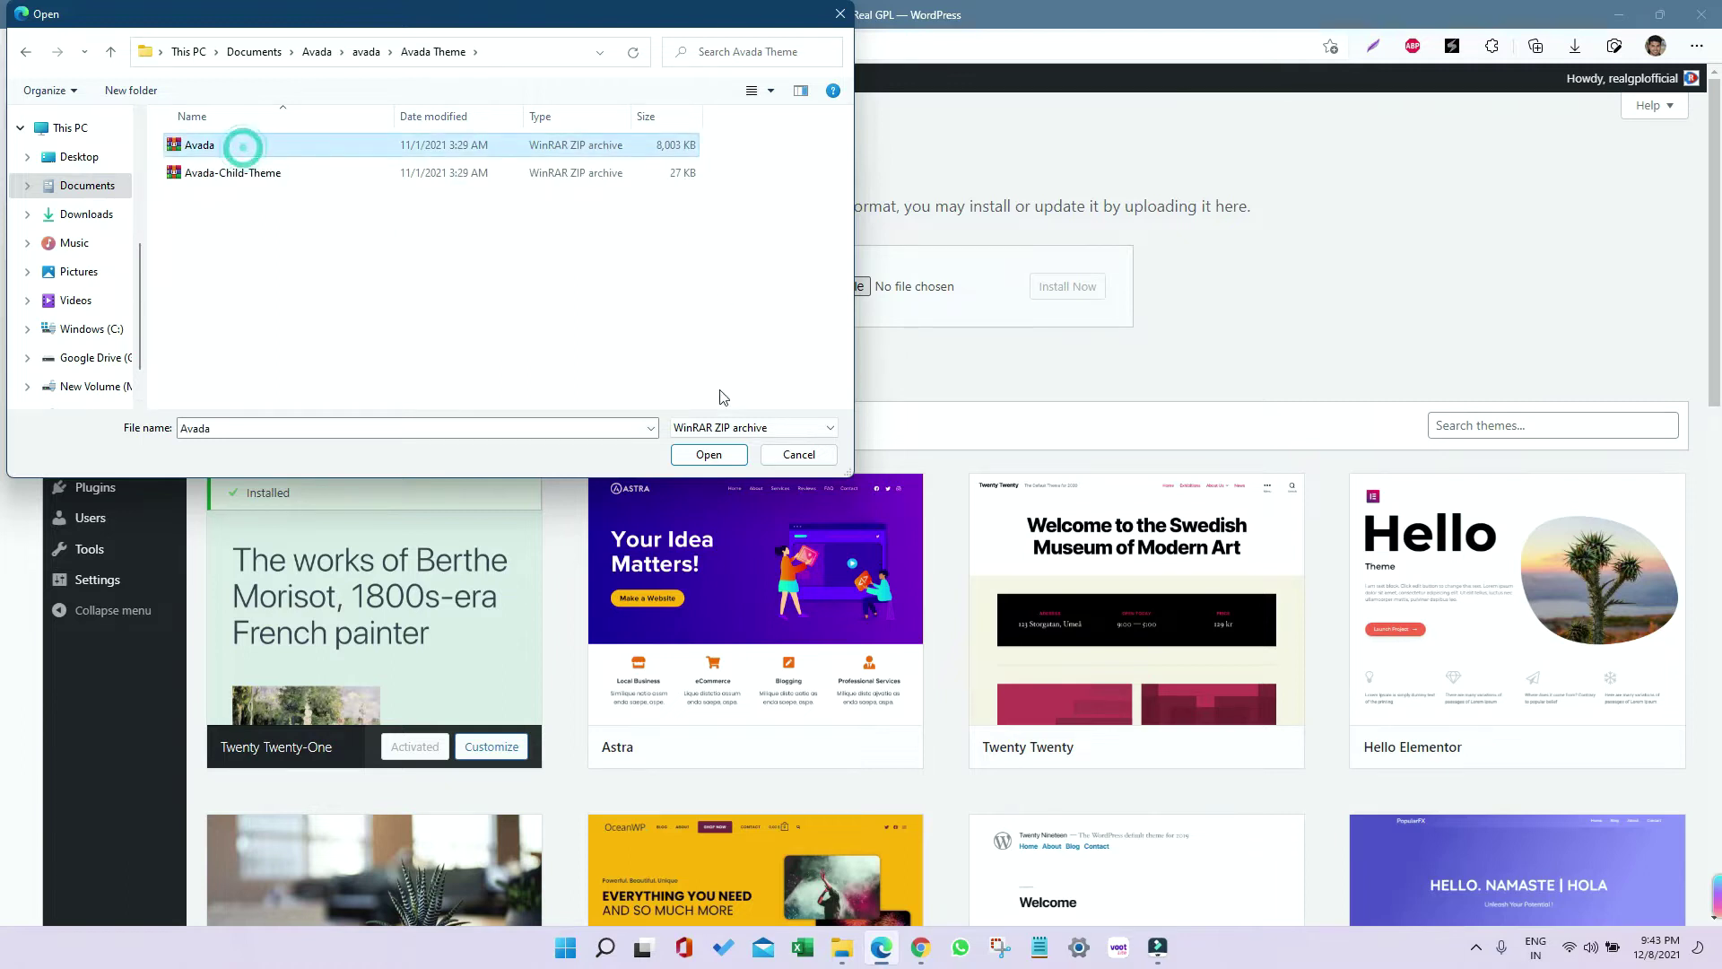
pyautogui.click(708, 454)
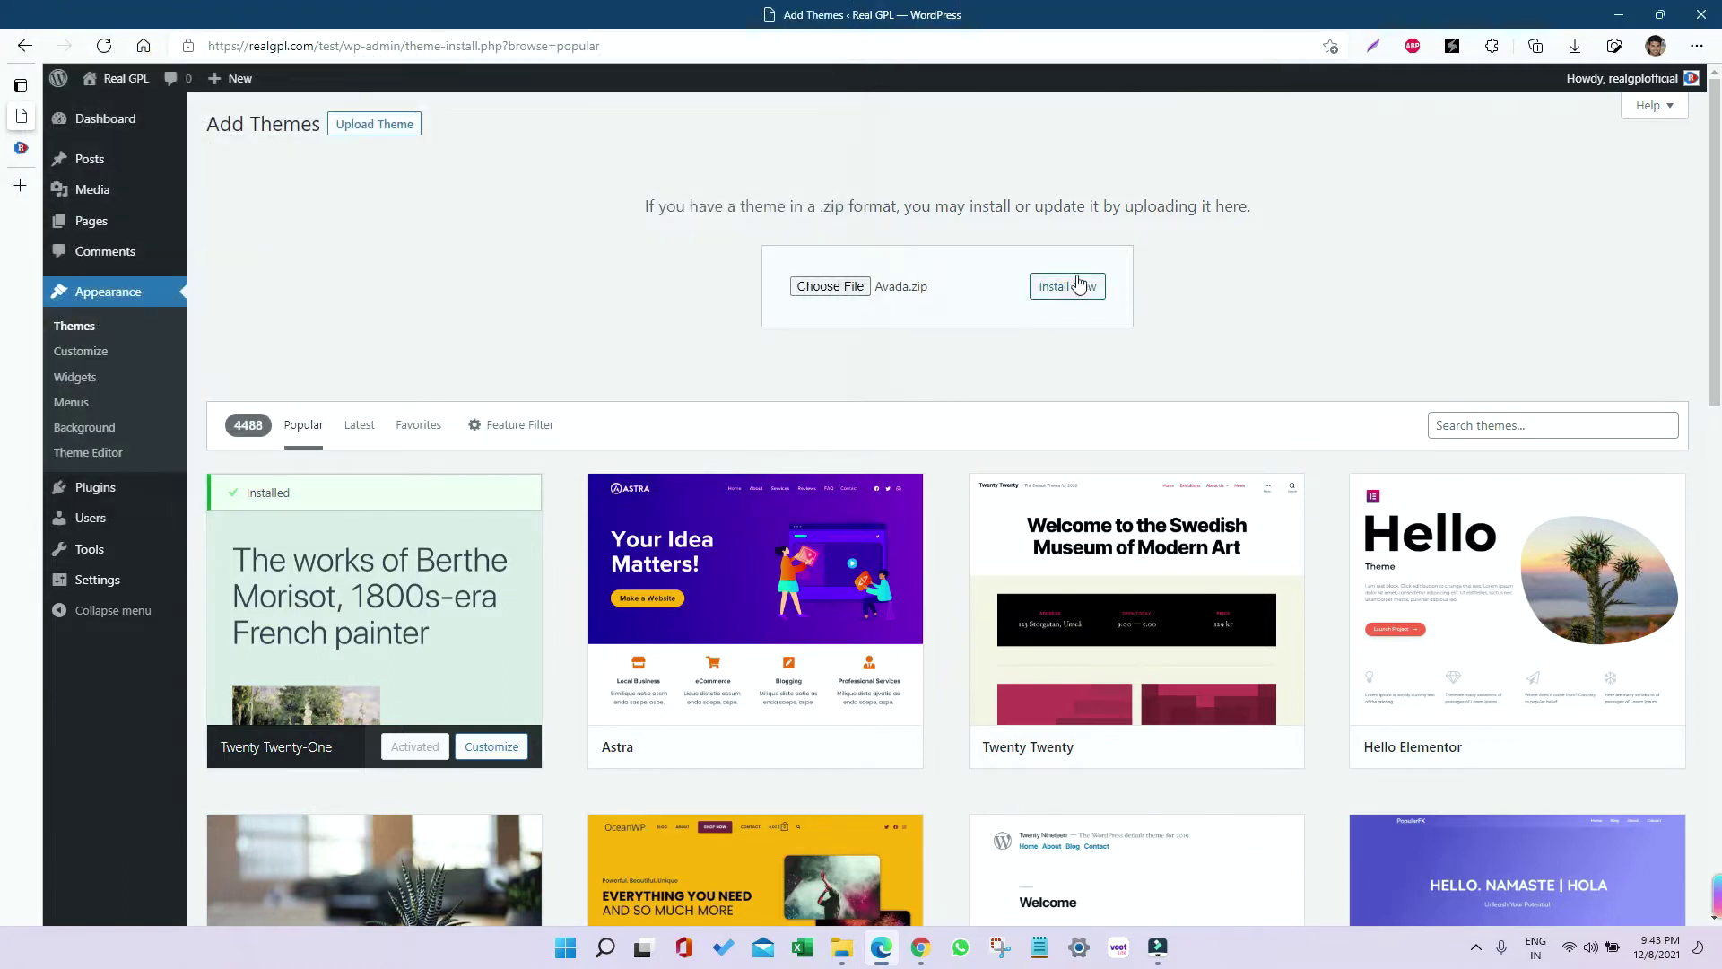
pyautogui.click(1070, 286)
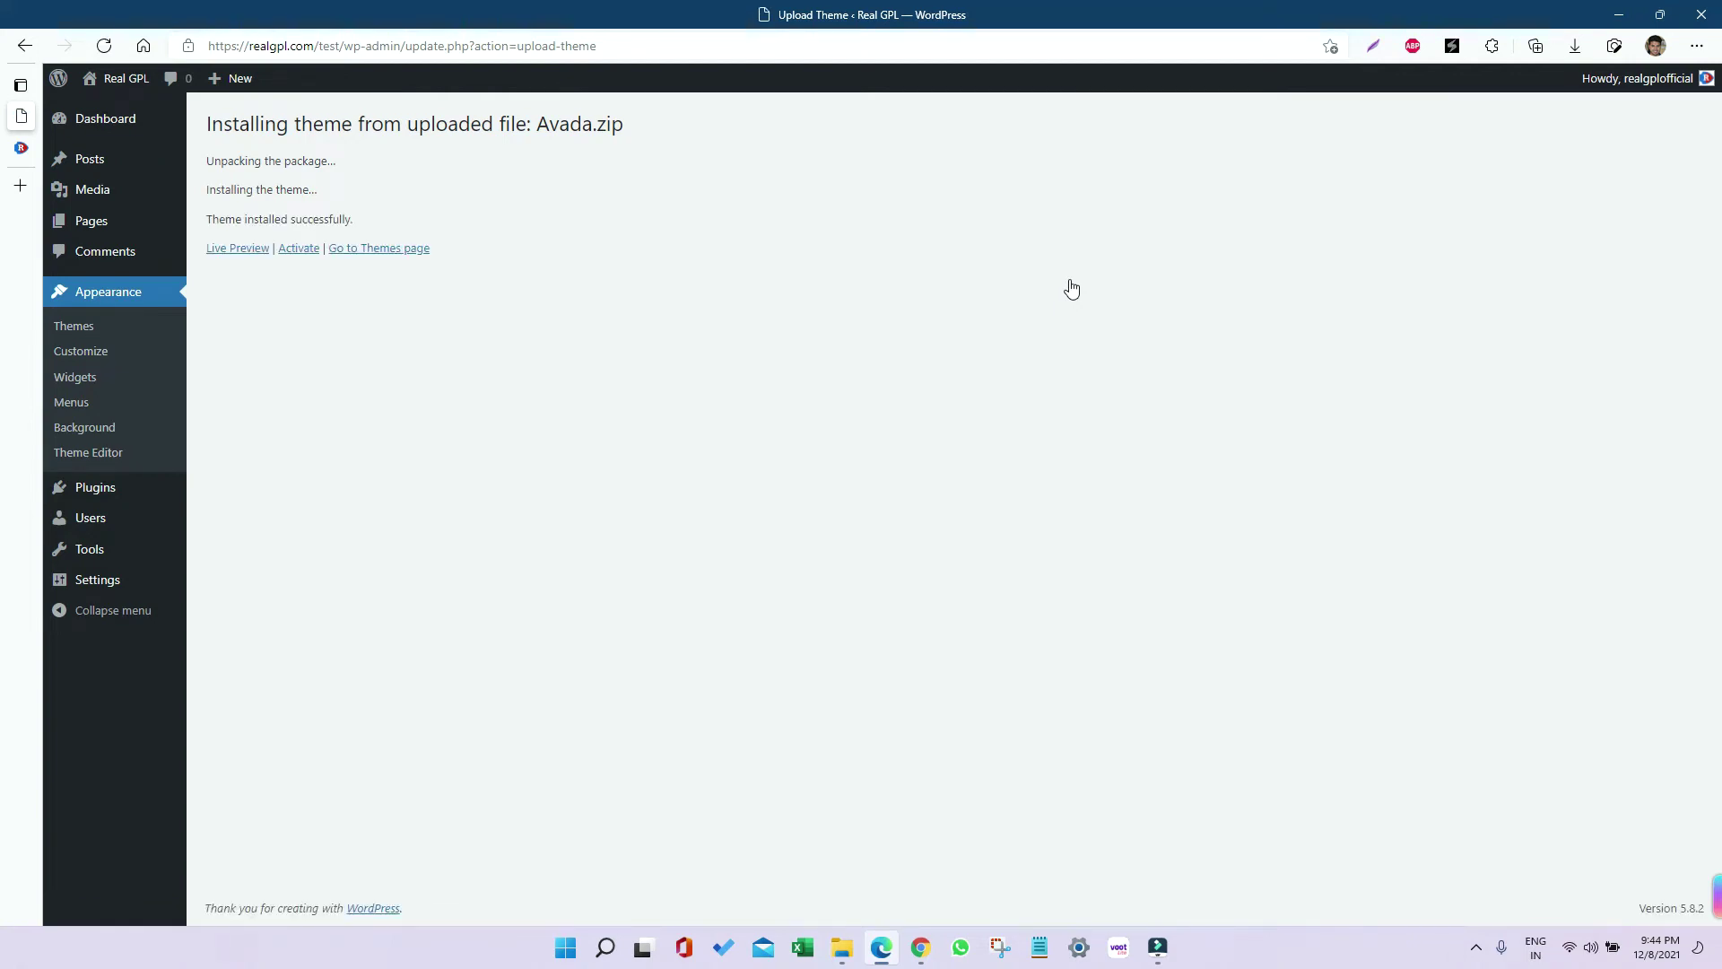
# Step: Upload and install Avada-Child-Theme.zip as a new theme, then activate it
pyautogui.click(80, 332)
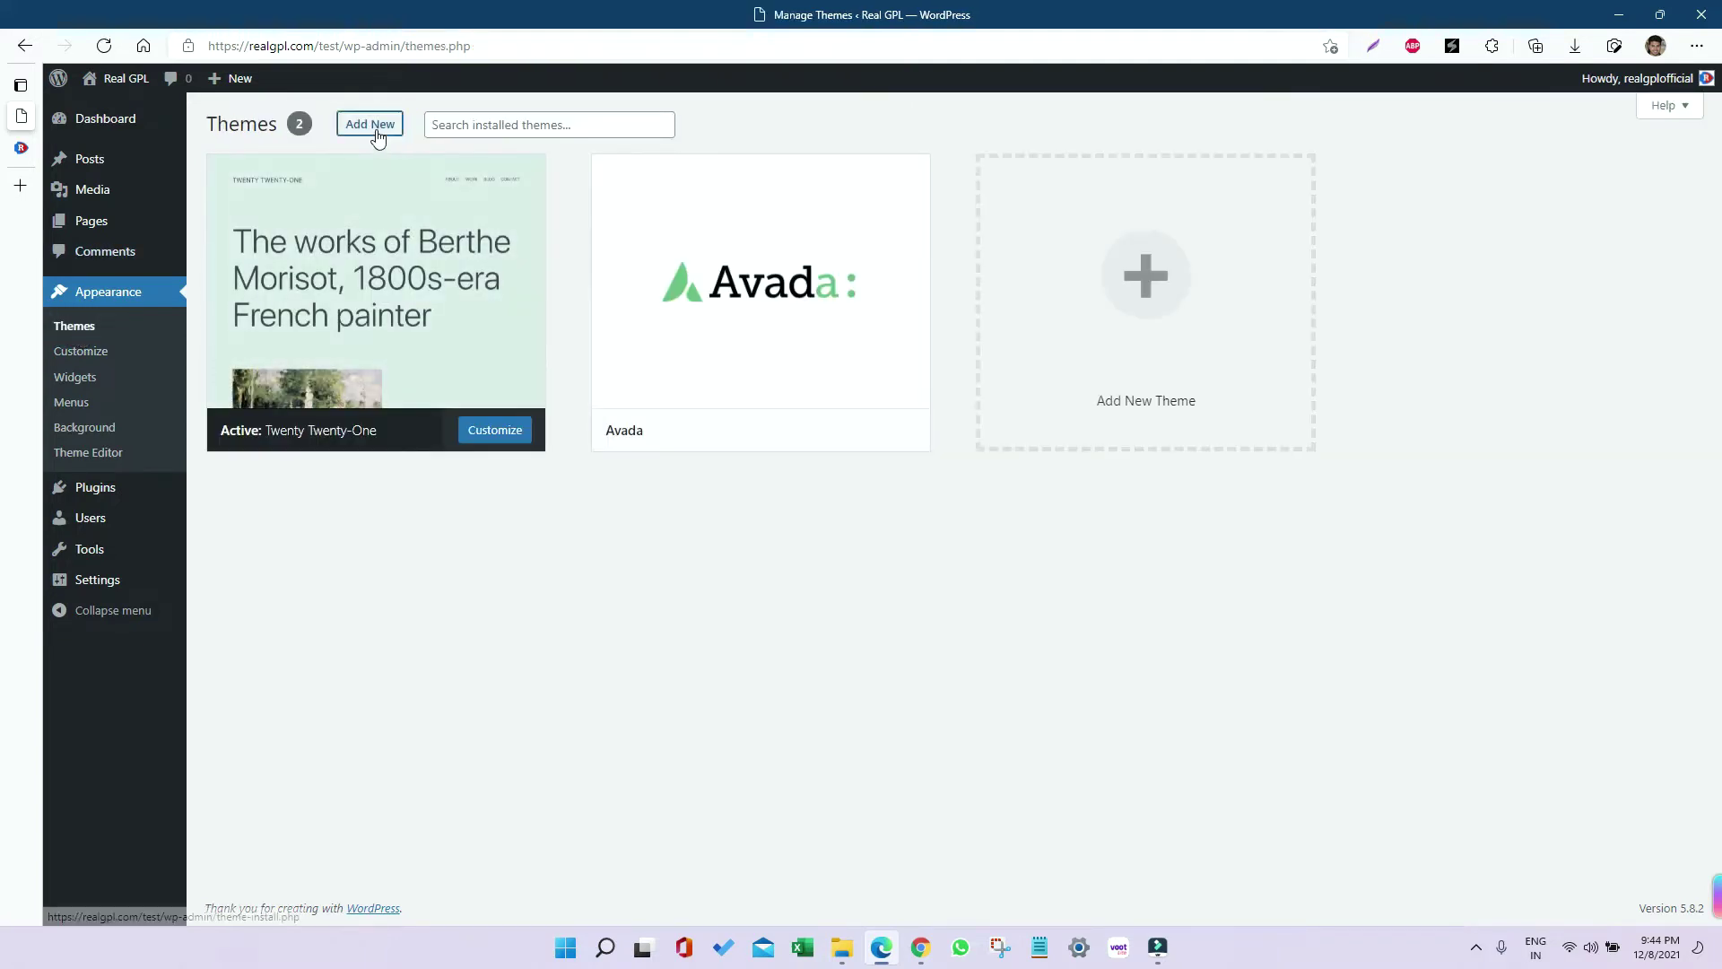
pyautogui.click(377, 131)
pyautogui.click(384, 125)
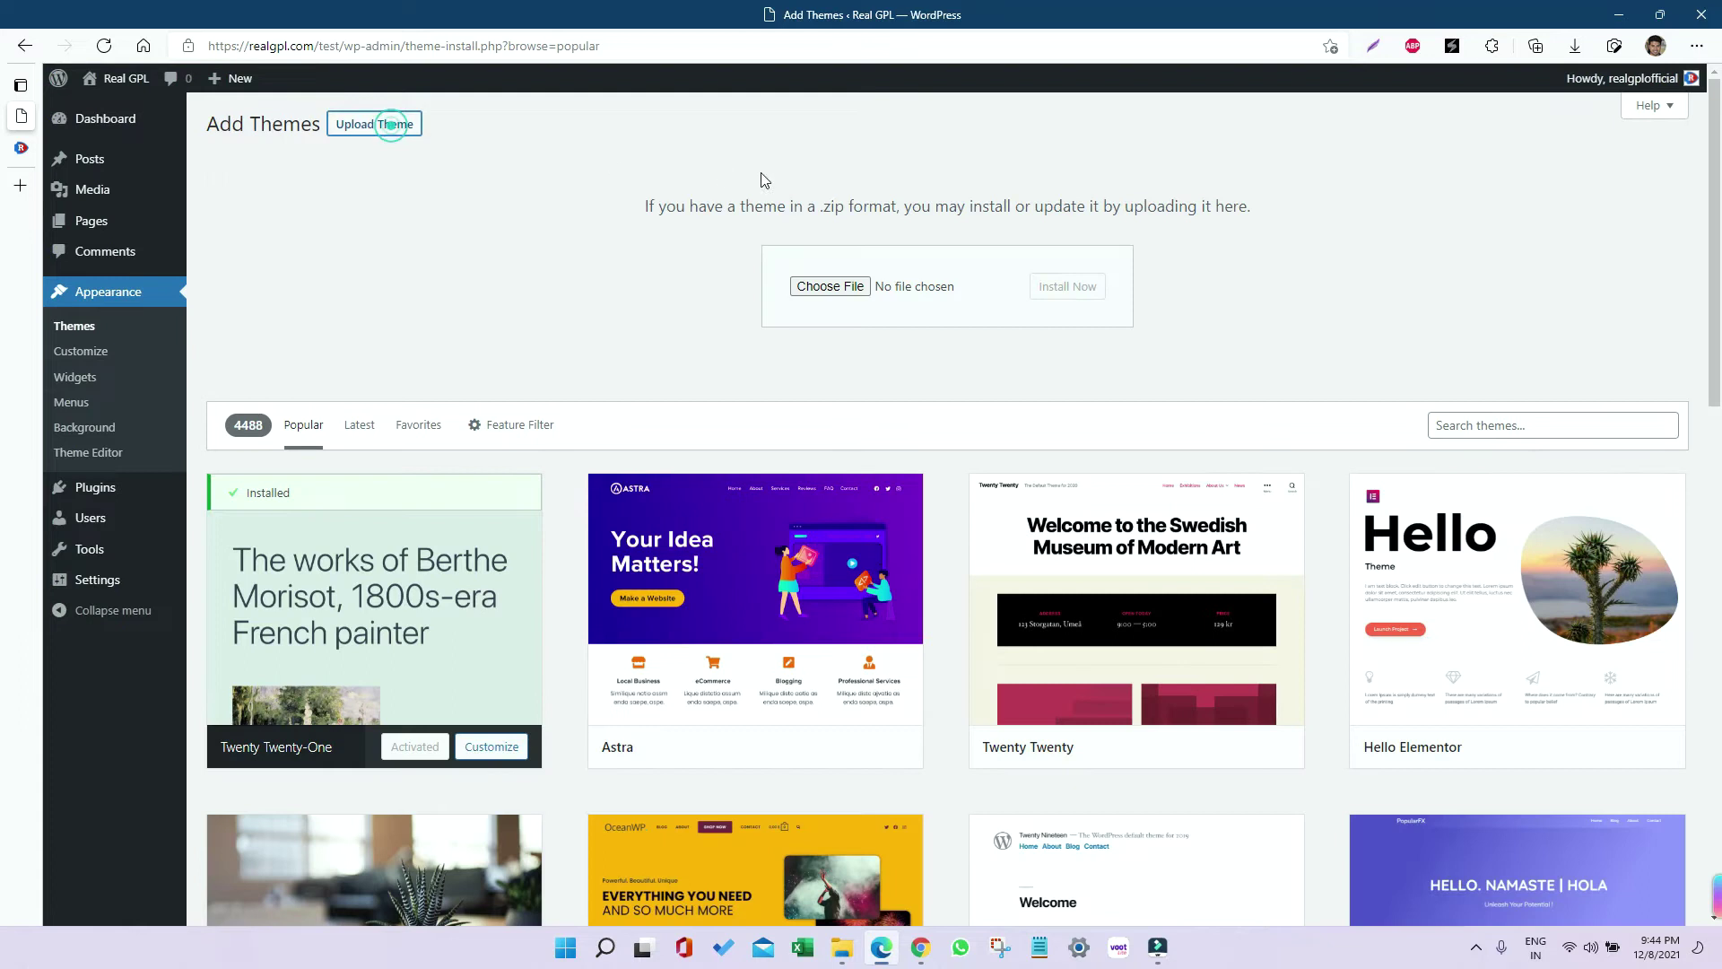
pyautogui.click(830, 287)
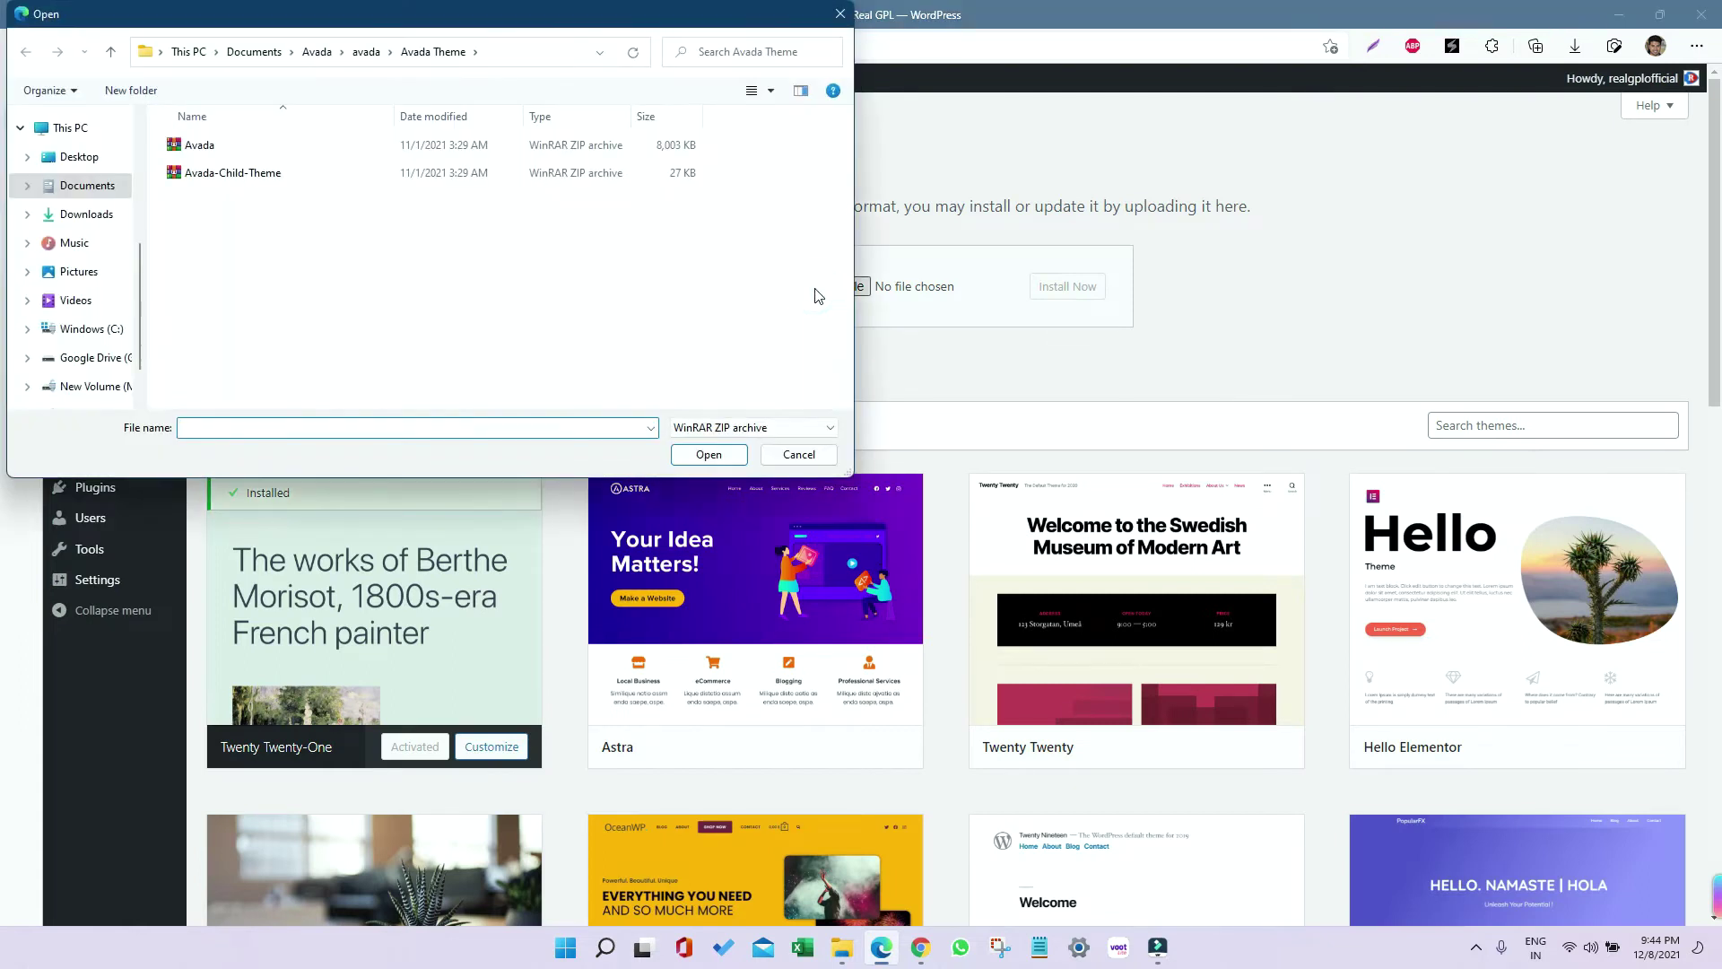
pyautogui.click(300, 176)
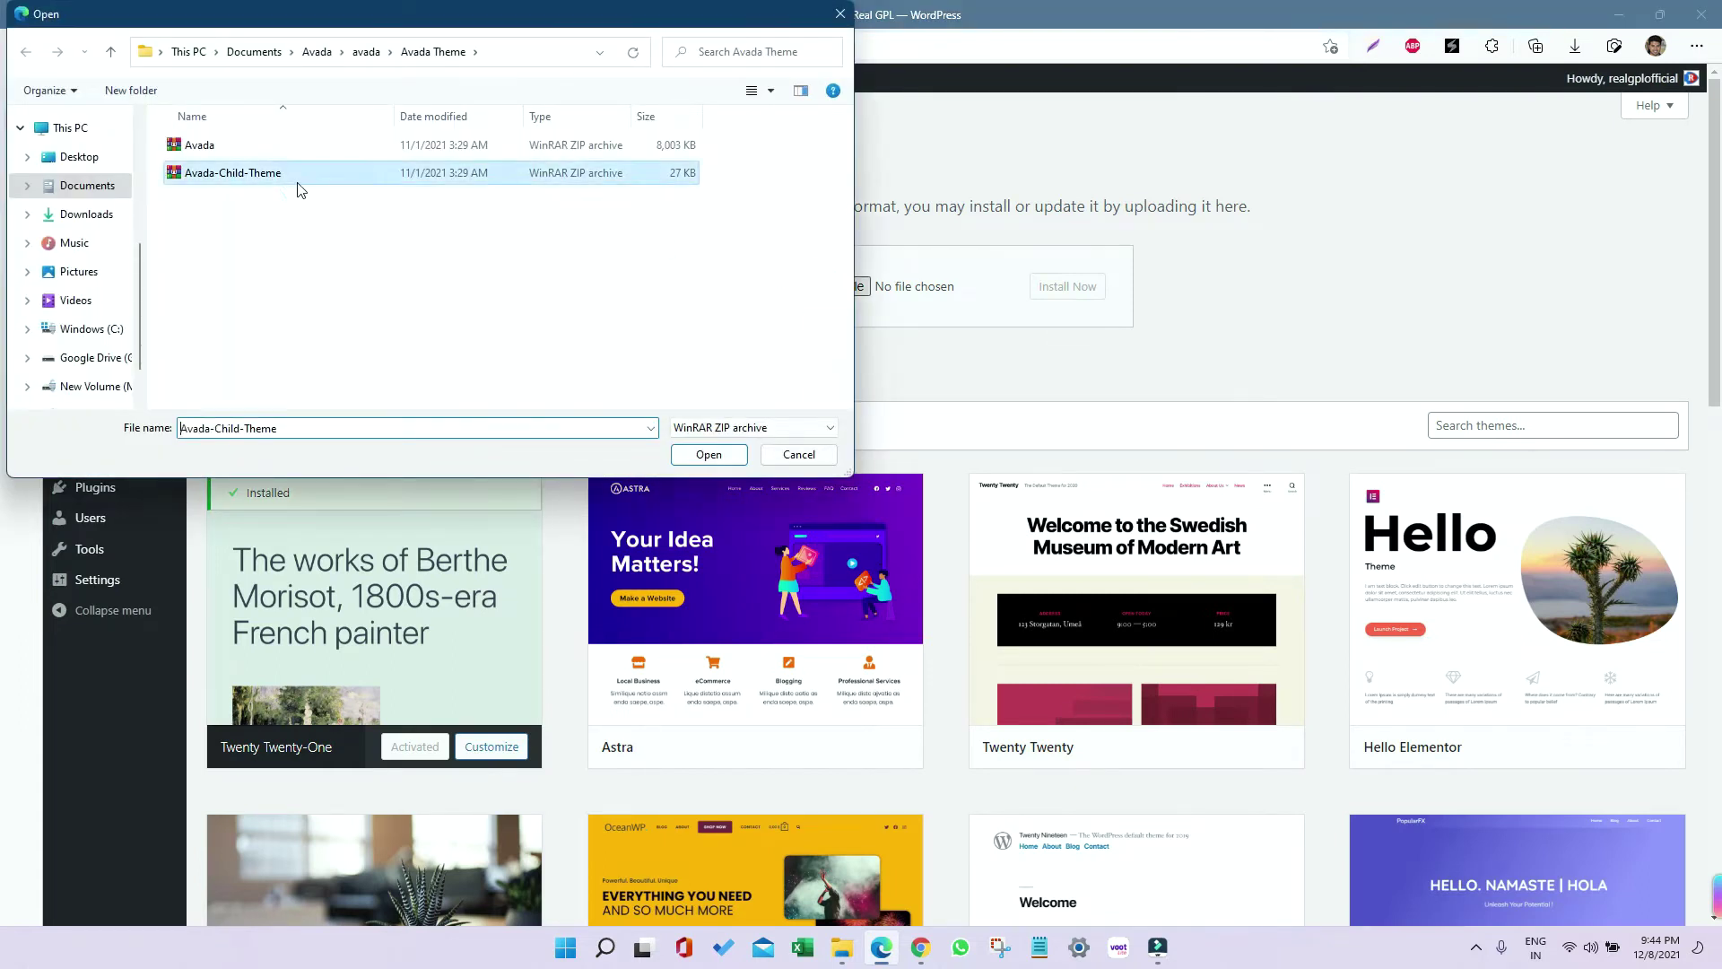
pyautogui.click(704, 454)
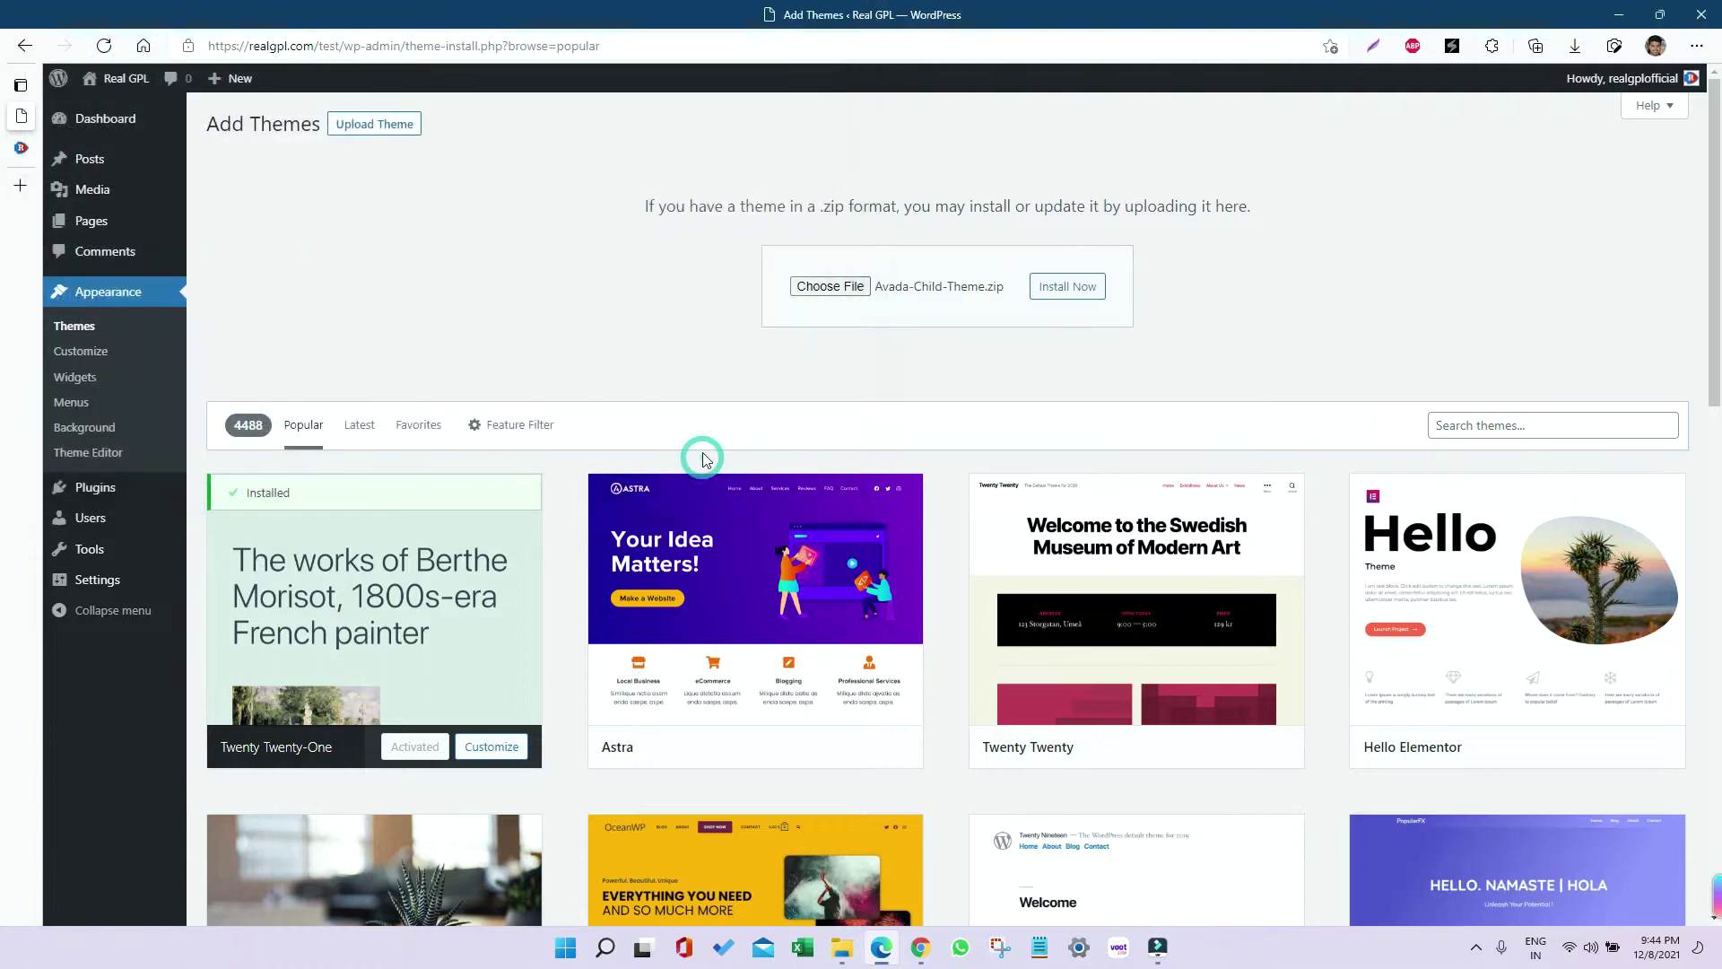
pyautogui.click(1067, 286)
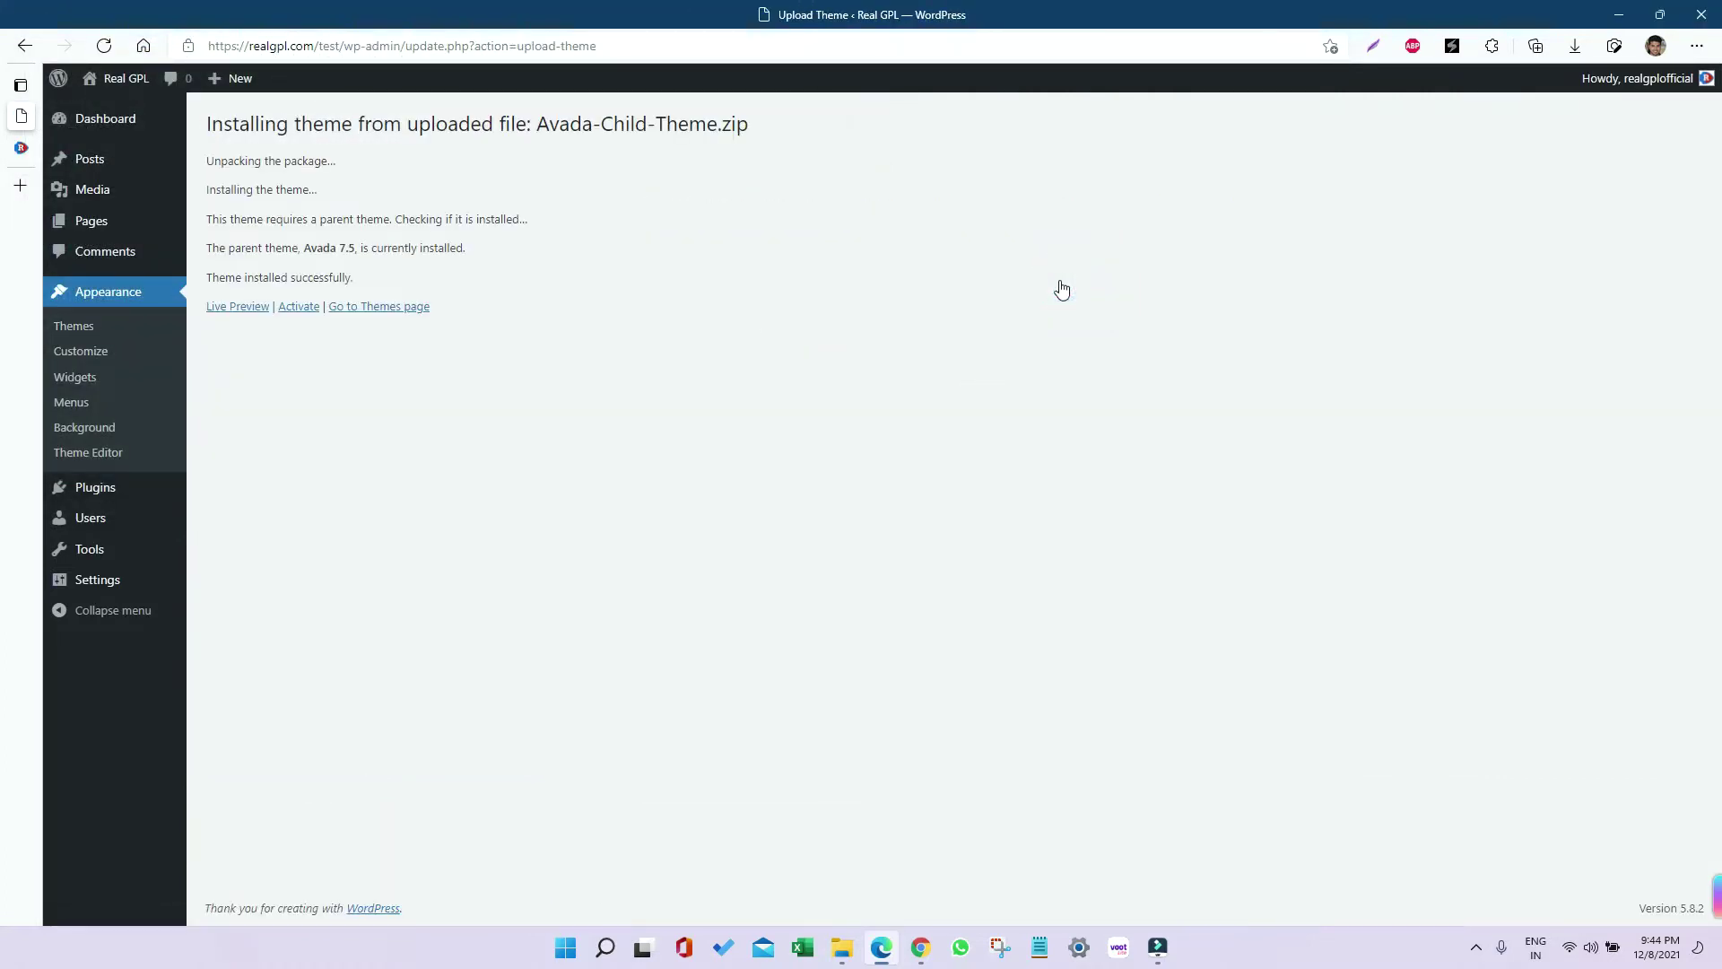
pyautogui.click(301, 310)
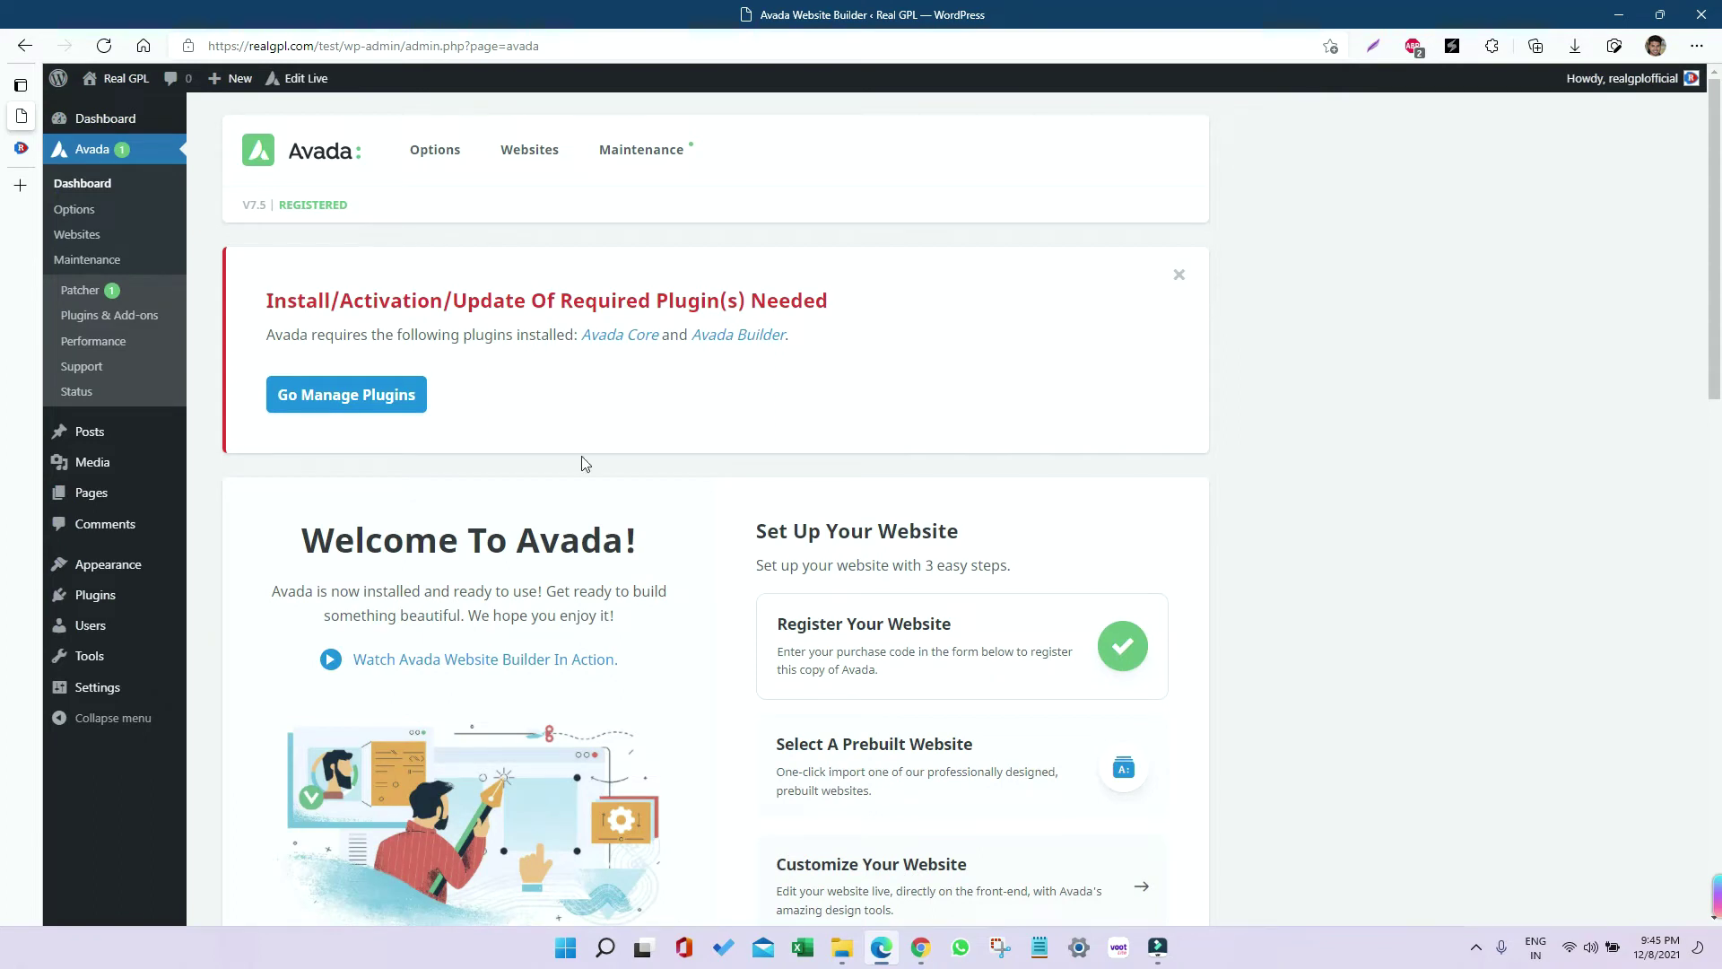
# Step: Review Avada's bundled plugins list, then go to the Installed Plugins page
pyautogui.moveTo(115, 598)
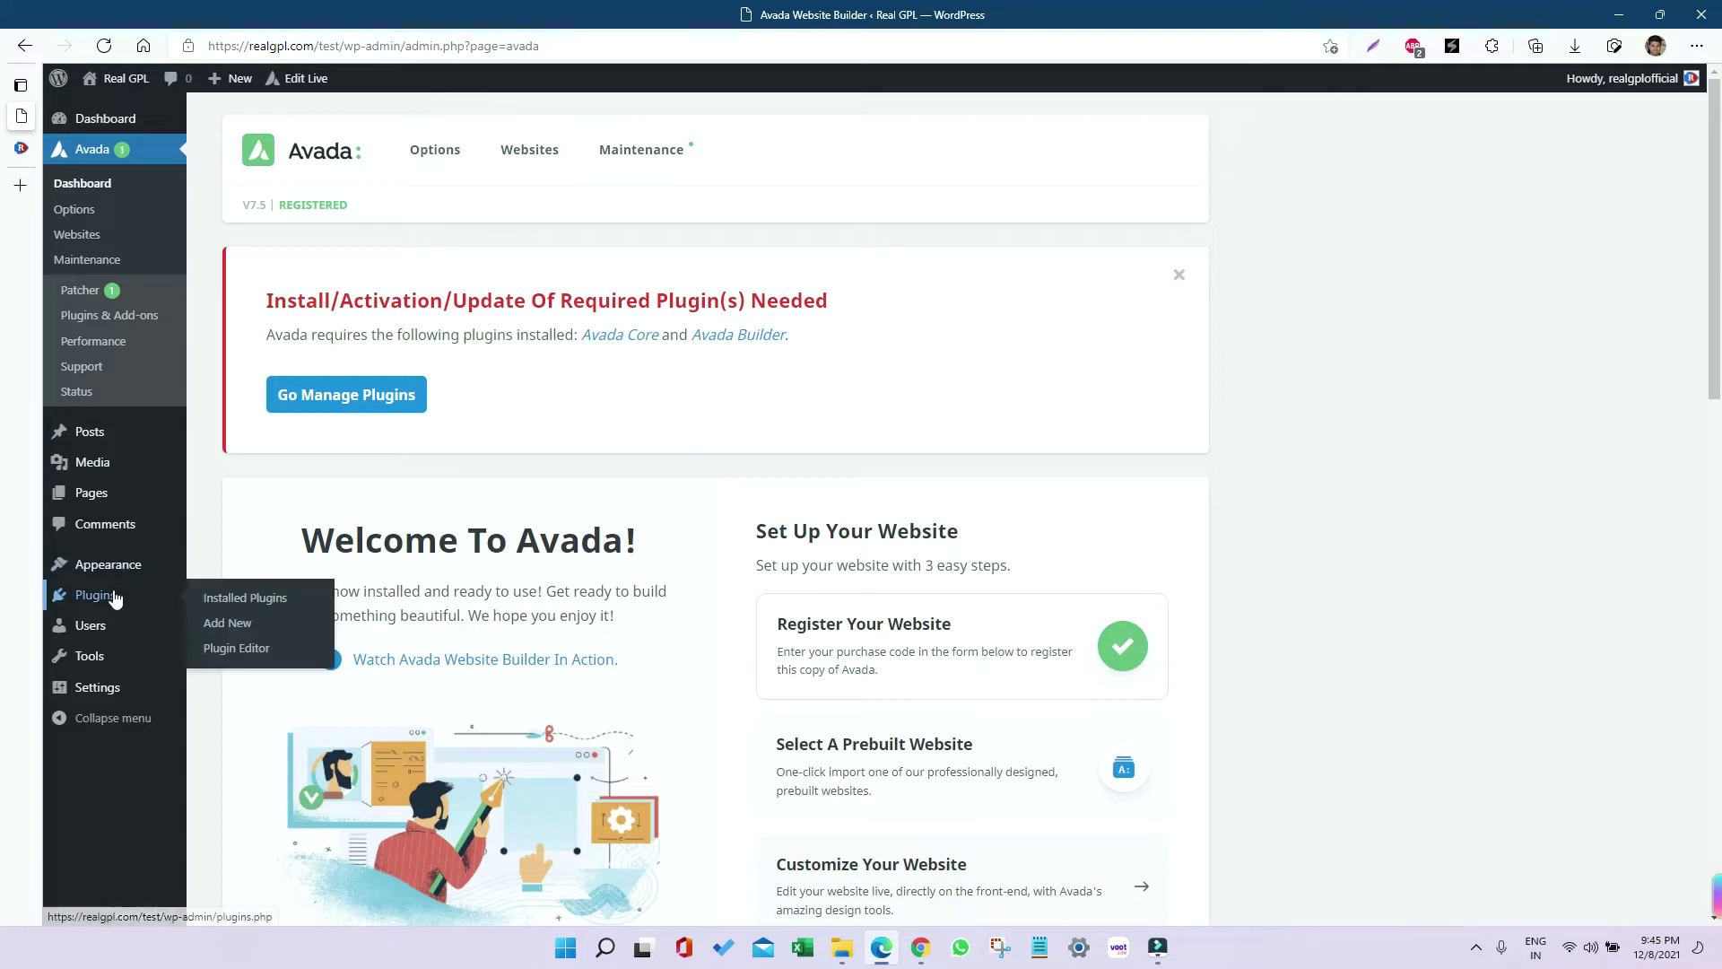
pyautogui.click(315, 411)
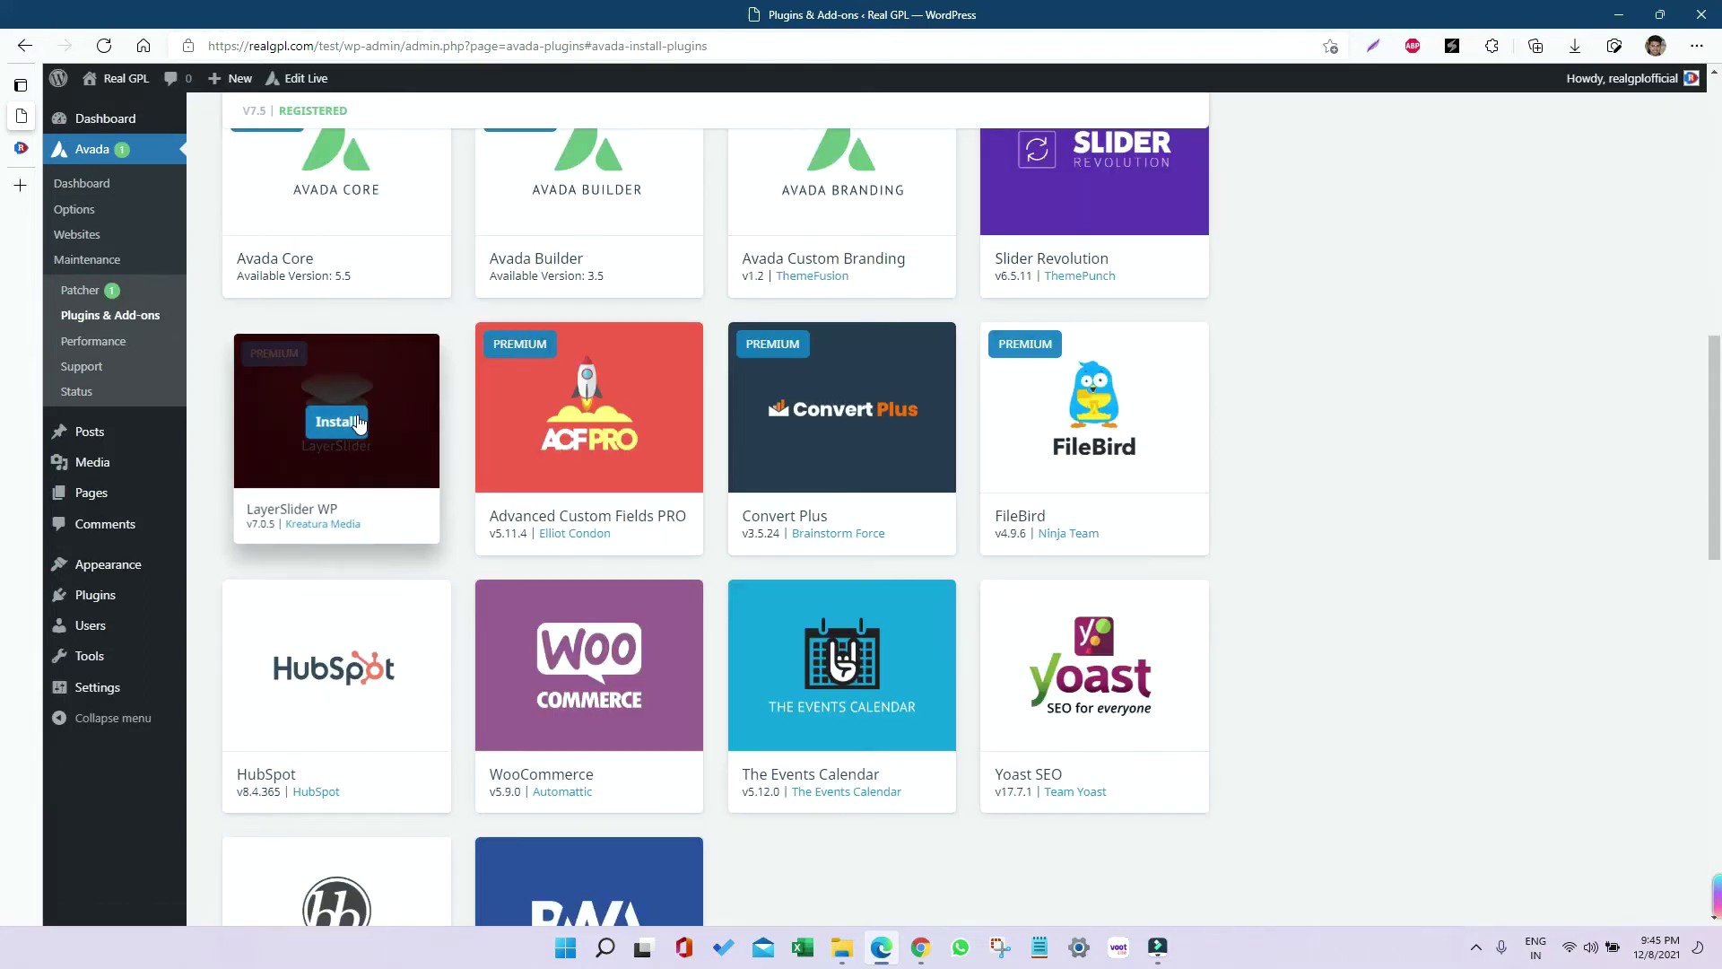
pyautogui.click(357, 422)
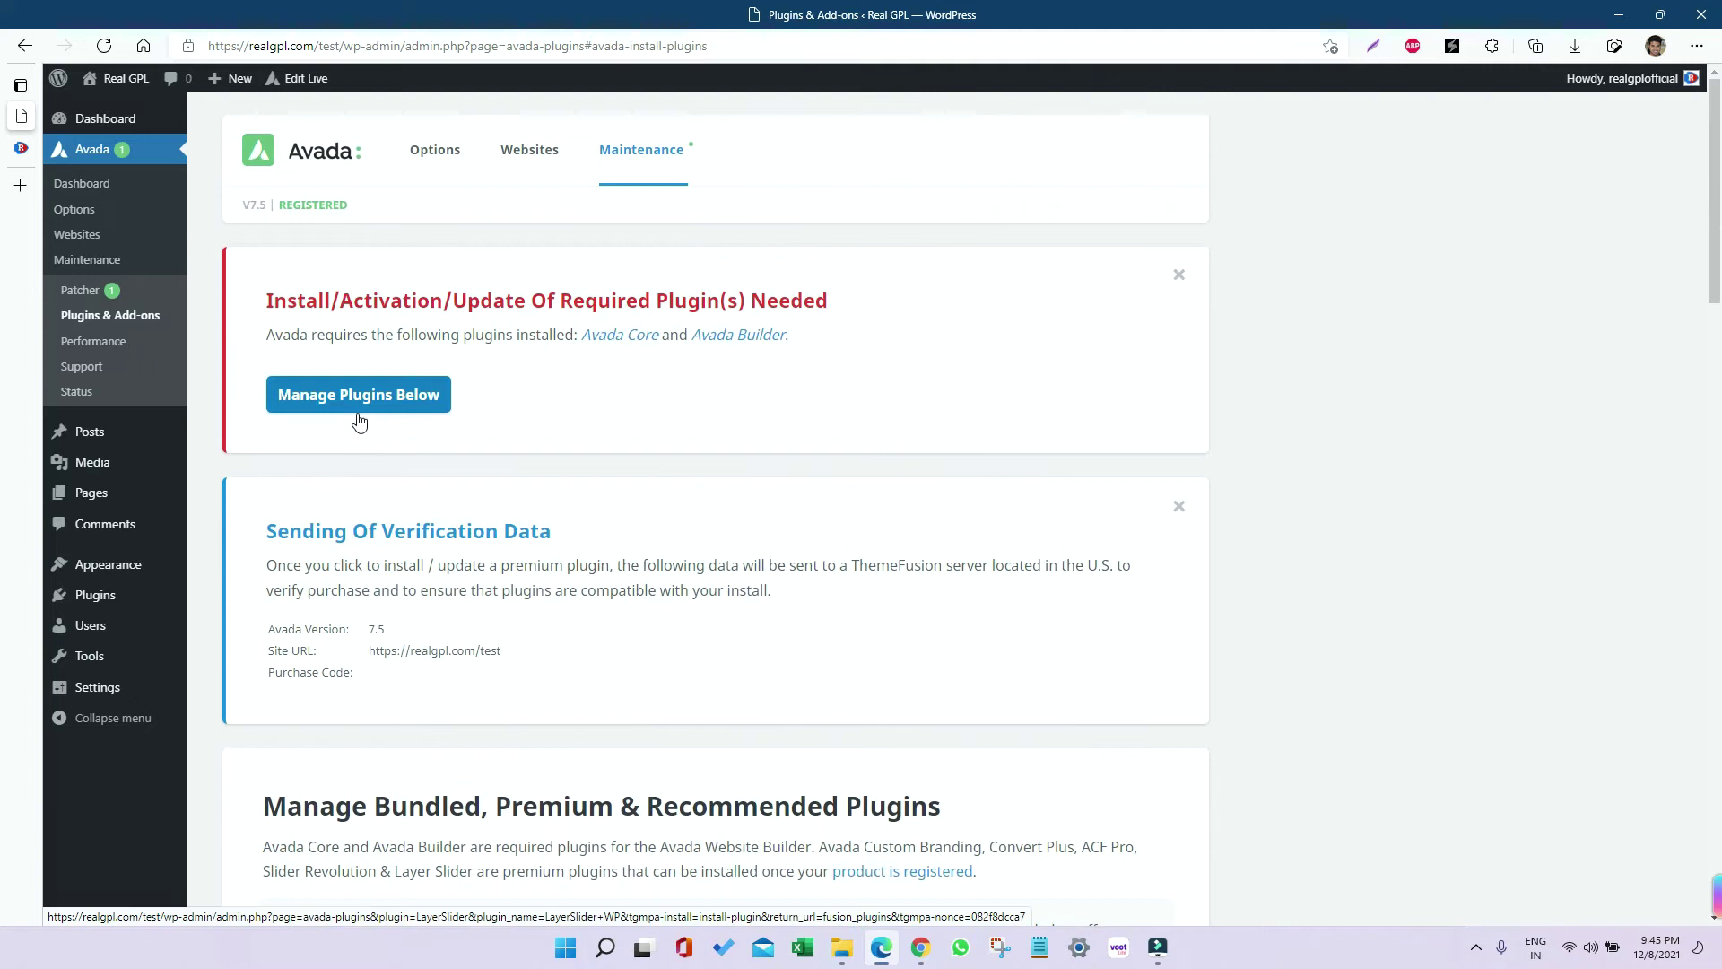
pyautogui.scroll(-1, 357, 421)
pyautogui.moveTo(556, 652)
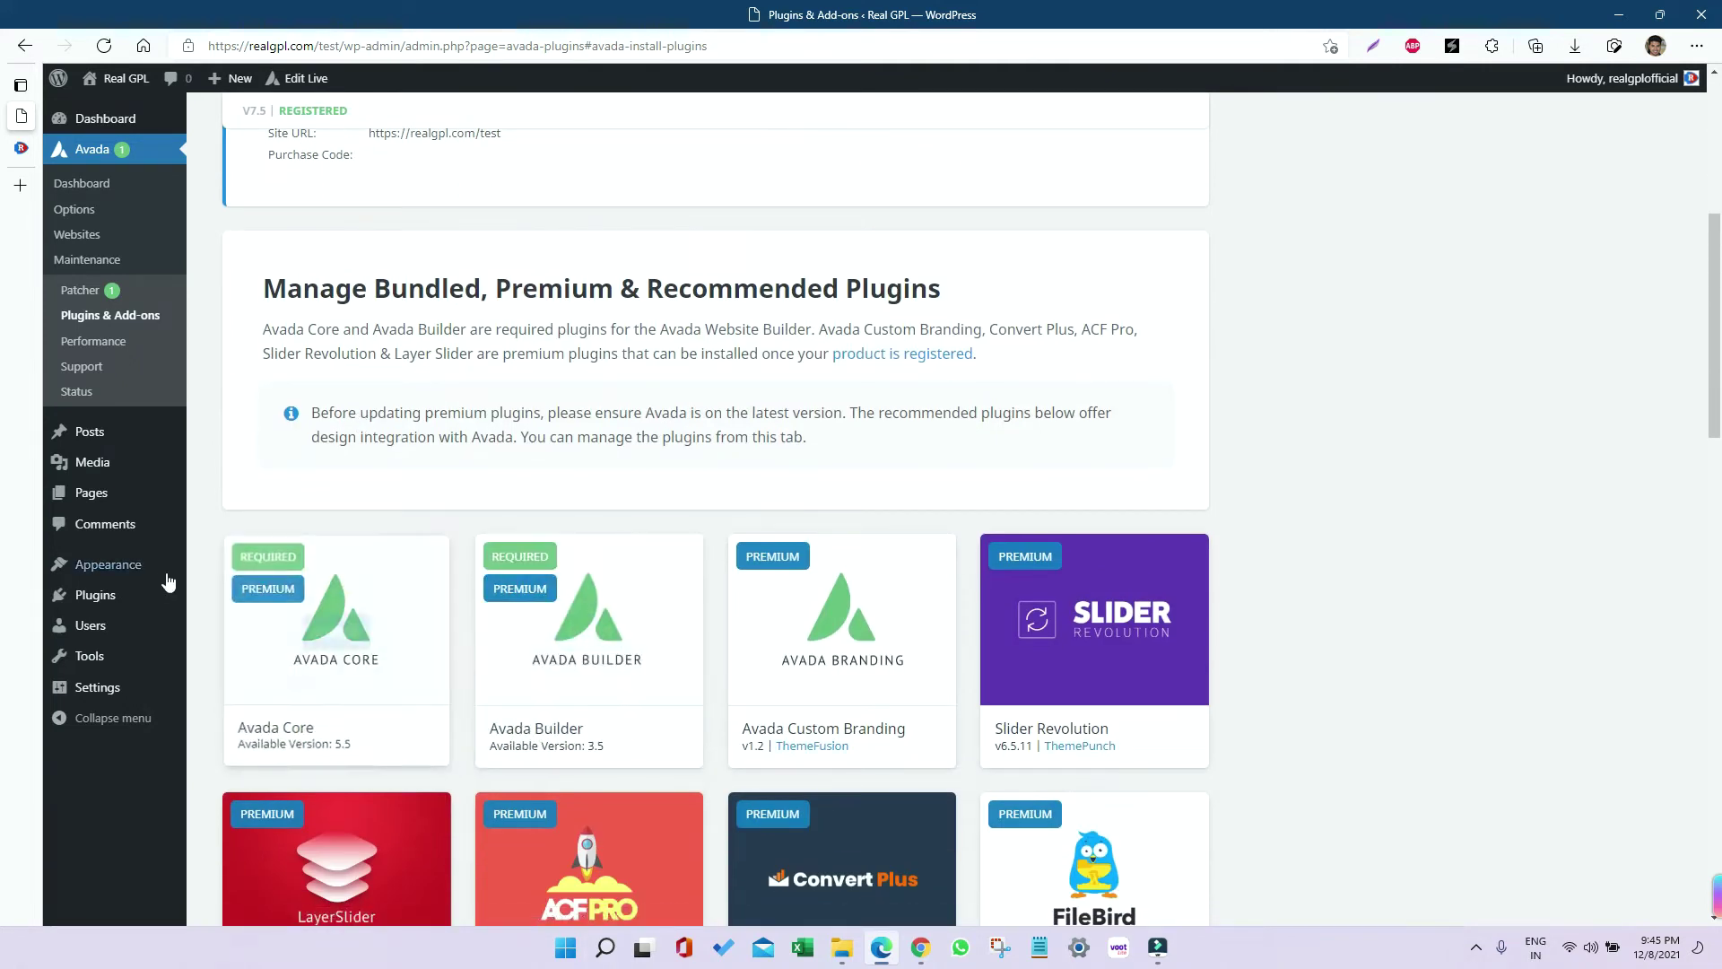
pyautogui.click(122, 601)
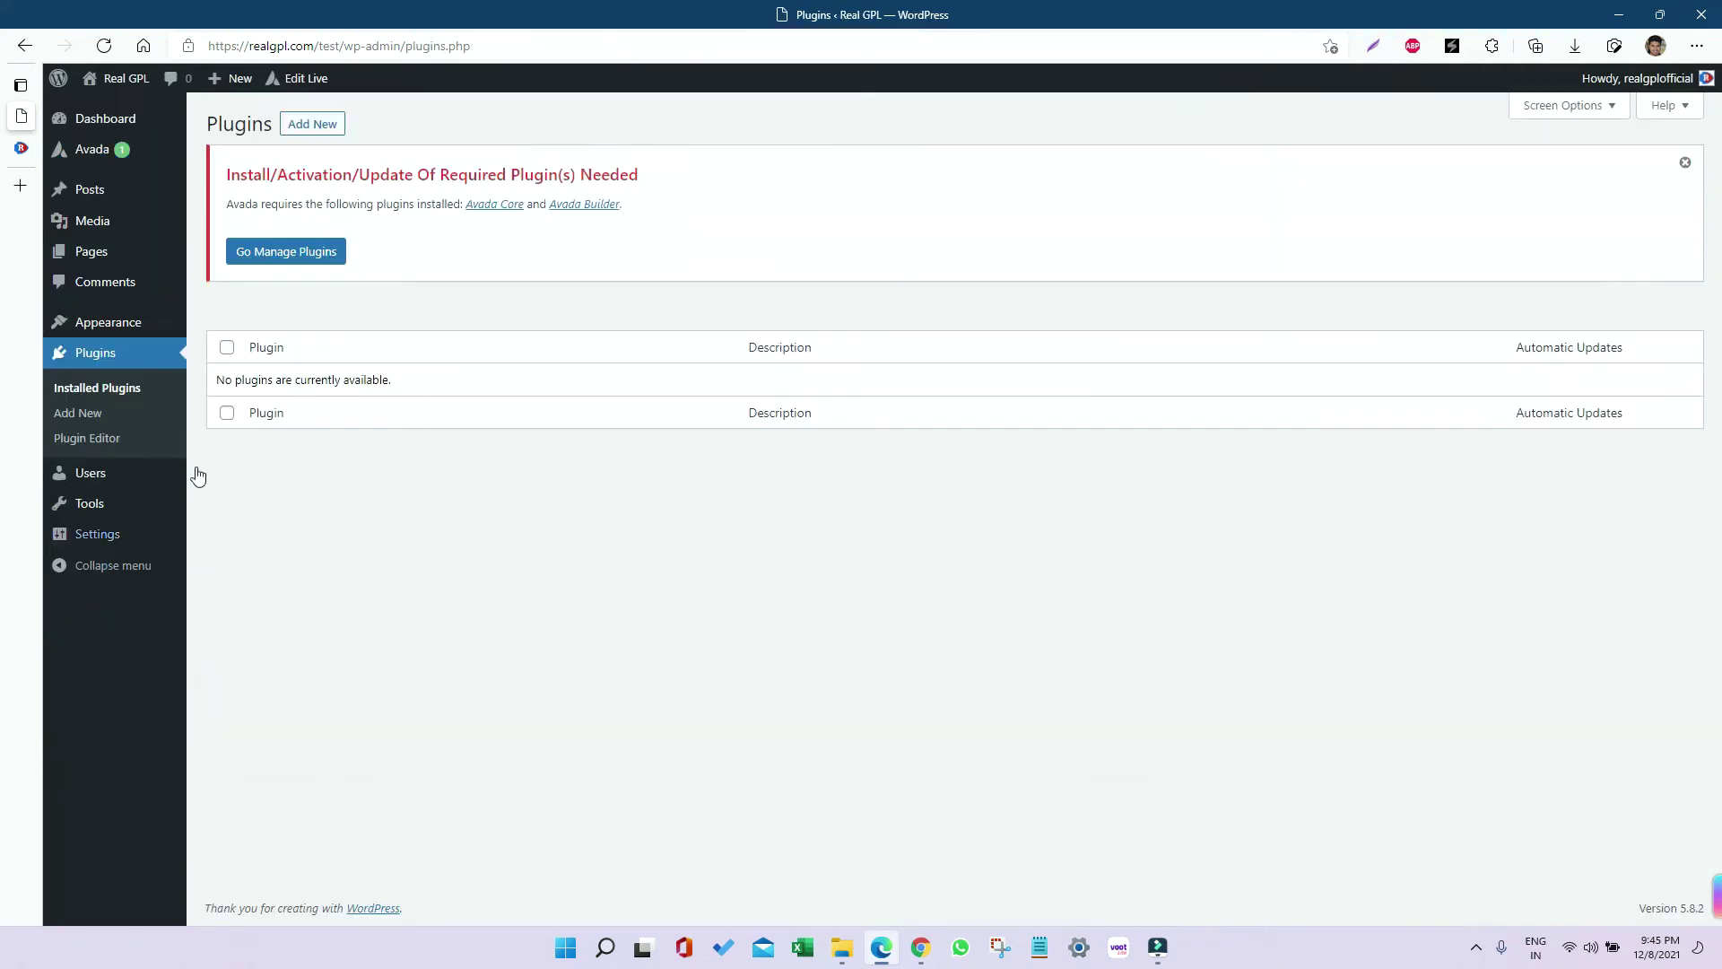
# Step: Upload Plugins/fusion-core.zip, install it and activate Avada Core
pyautogui.click(310, 126)
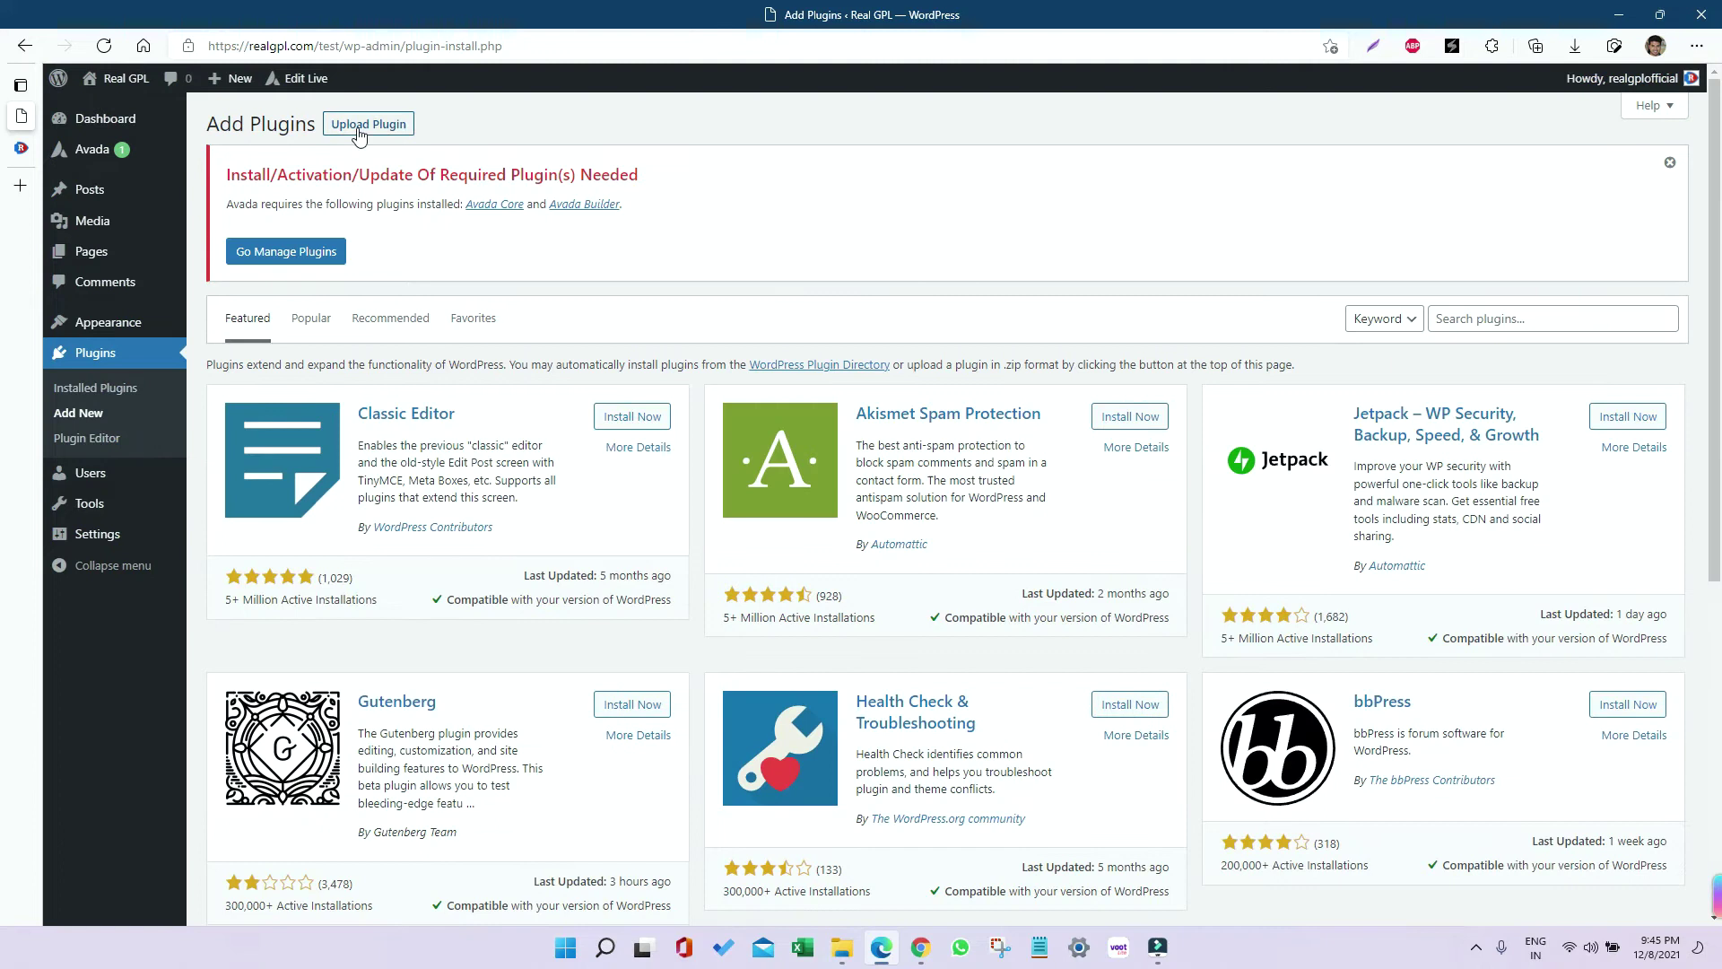
pyautogui.click(358, 125)
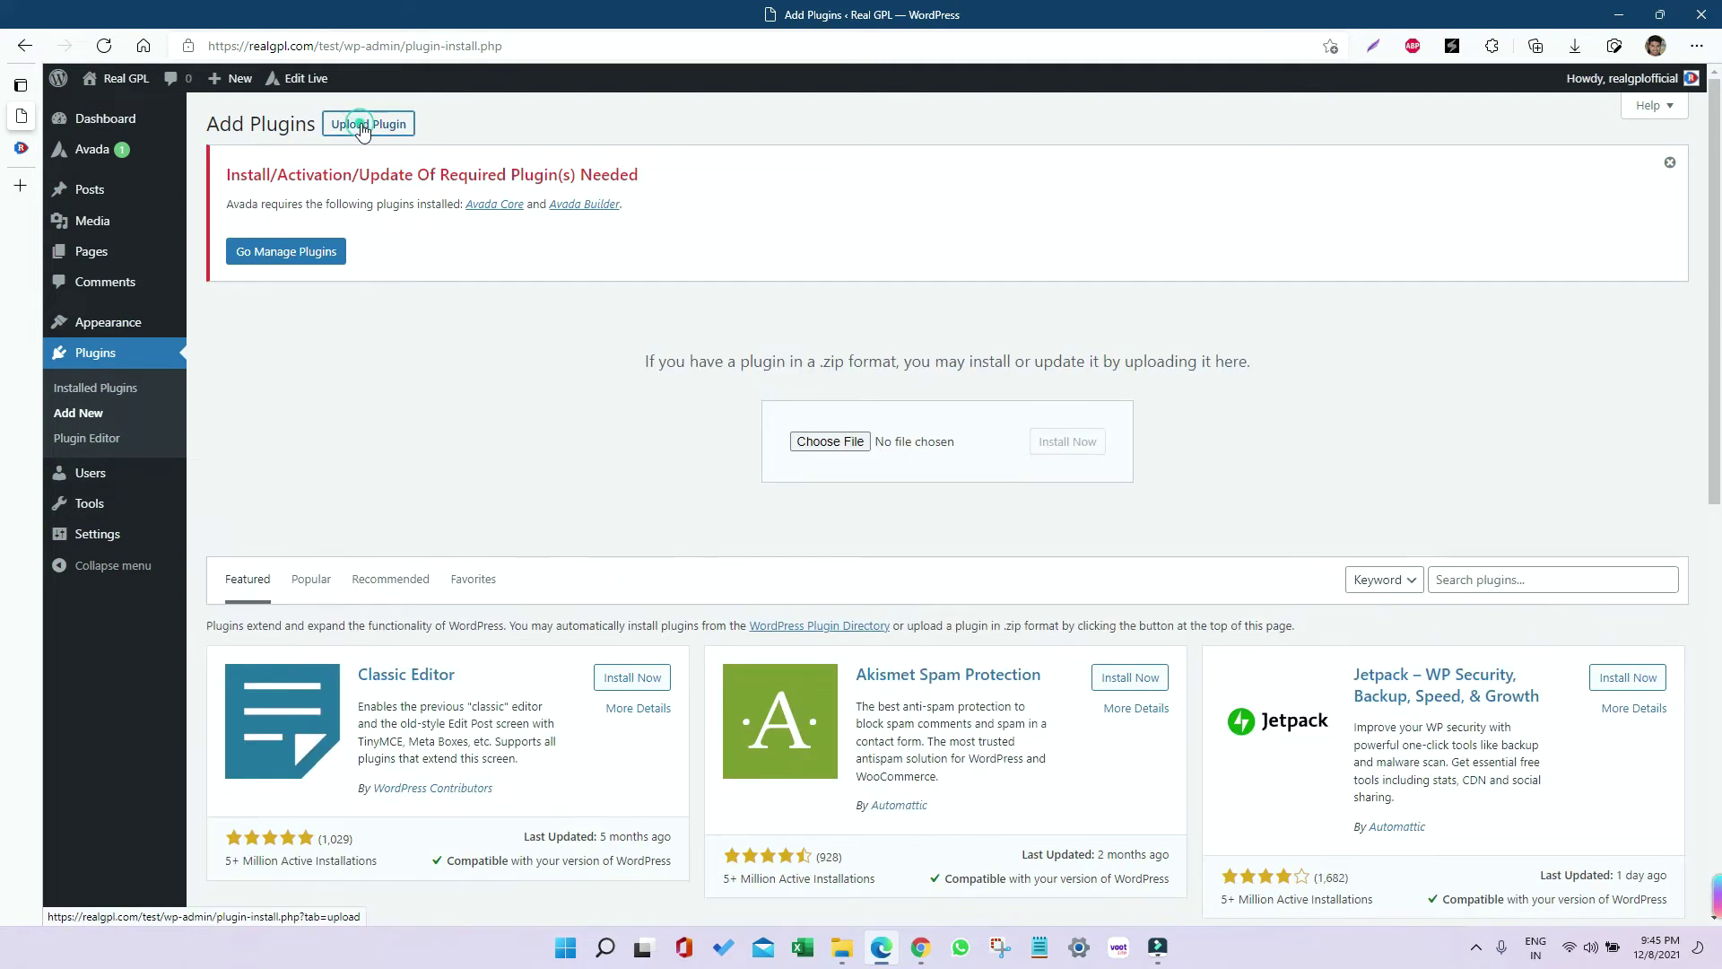
pyautogui.click(814, 443)
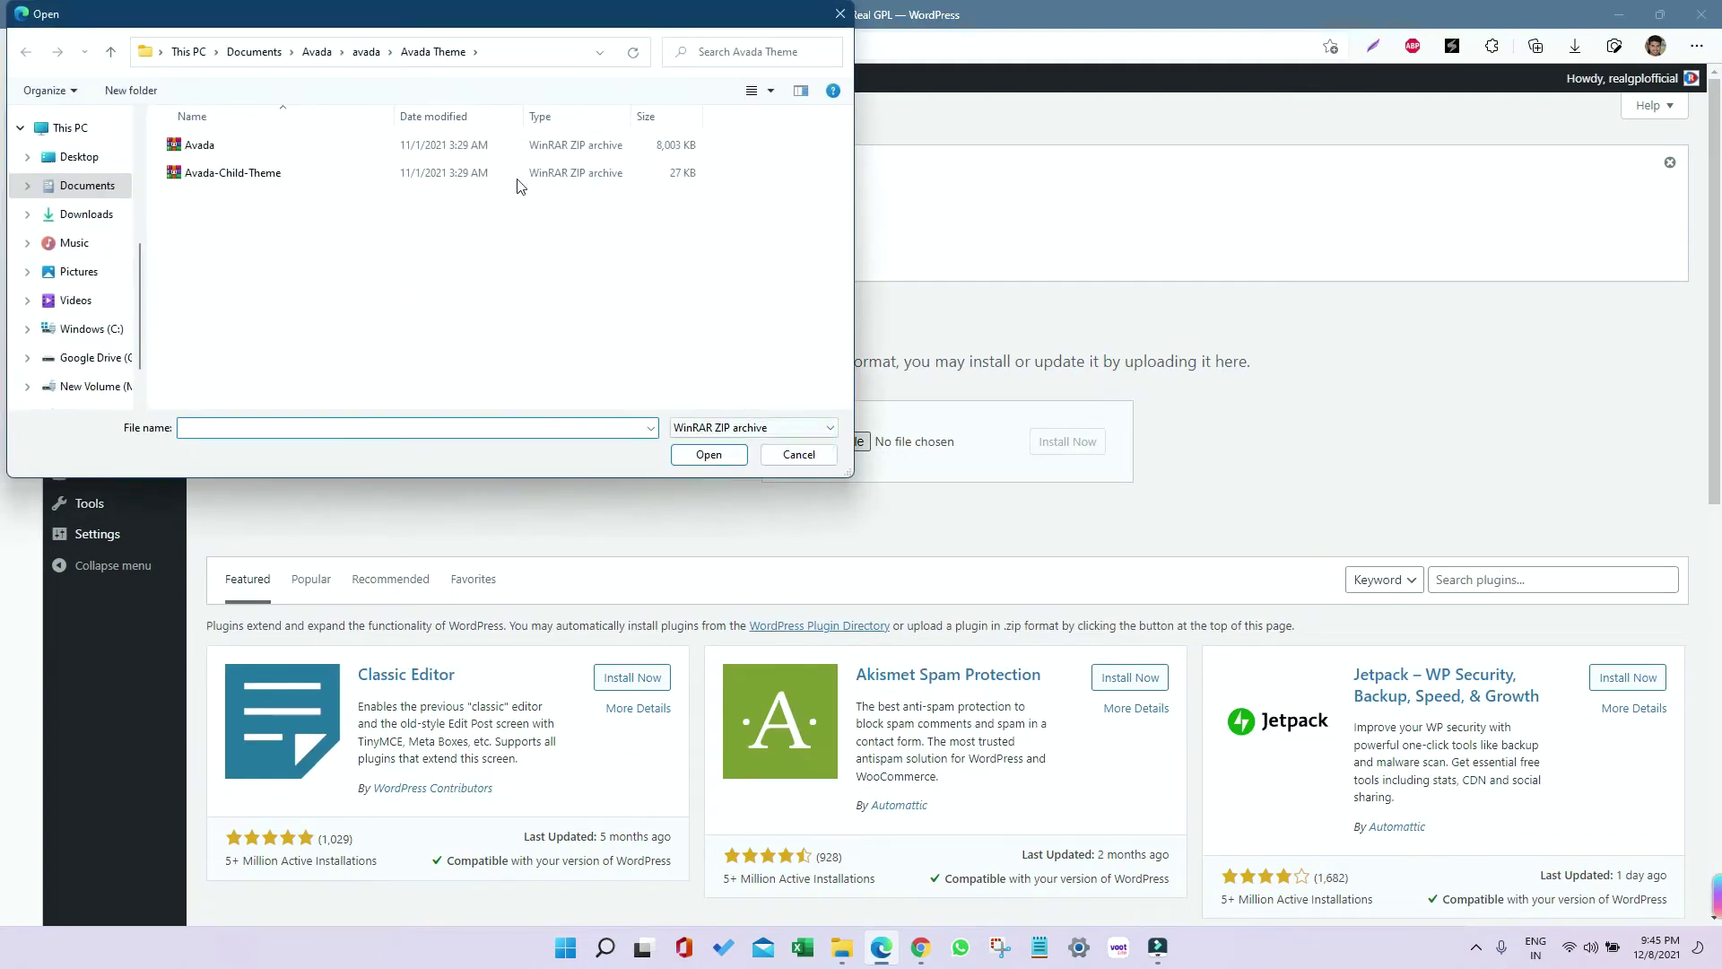
pyautogui.click(366, 51)
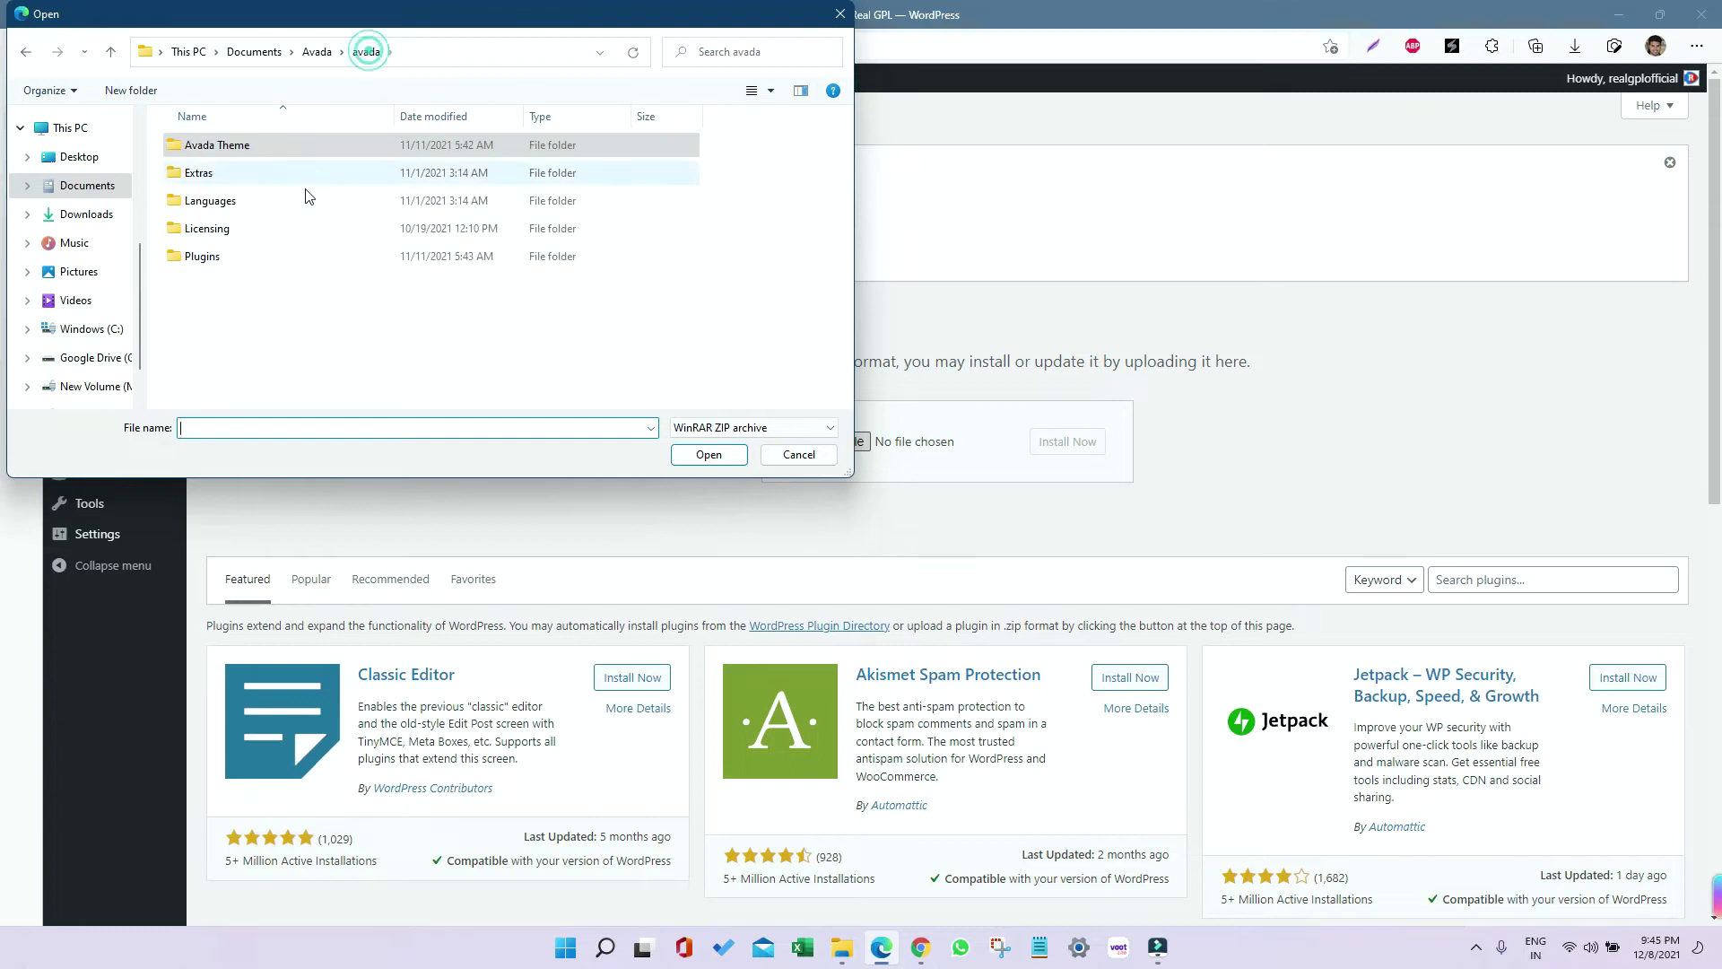
pyautogui.doubleClick(238, 259)
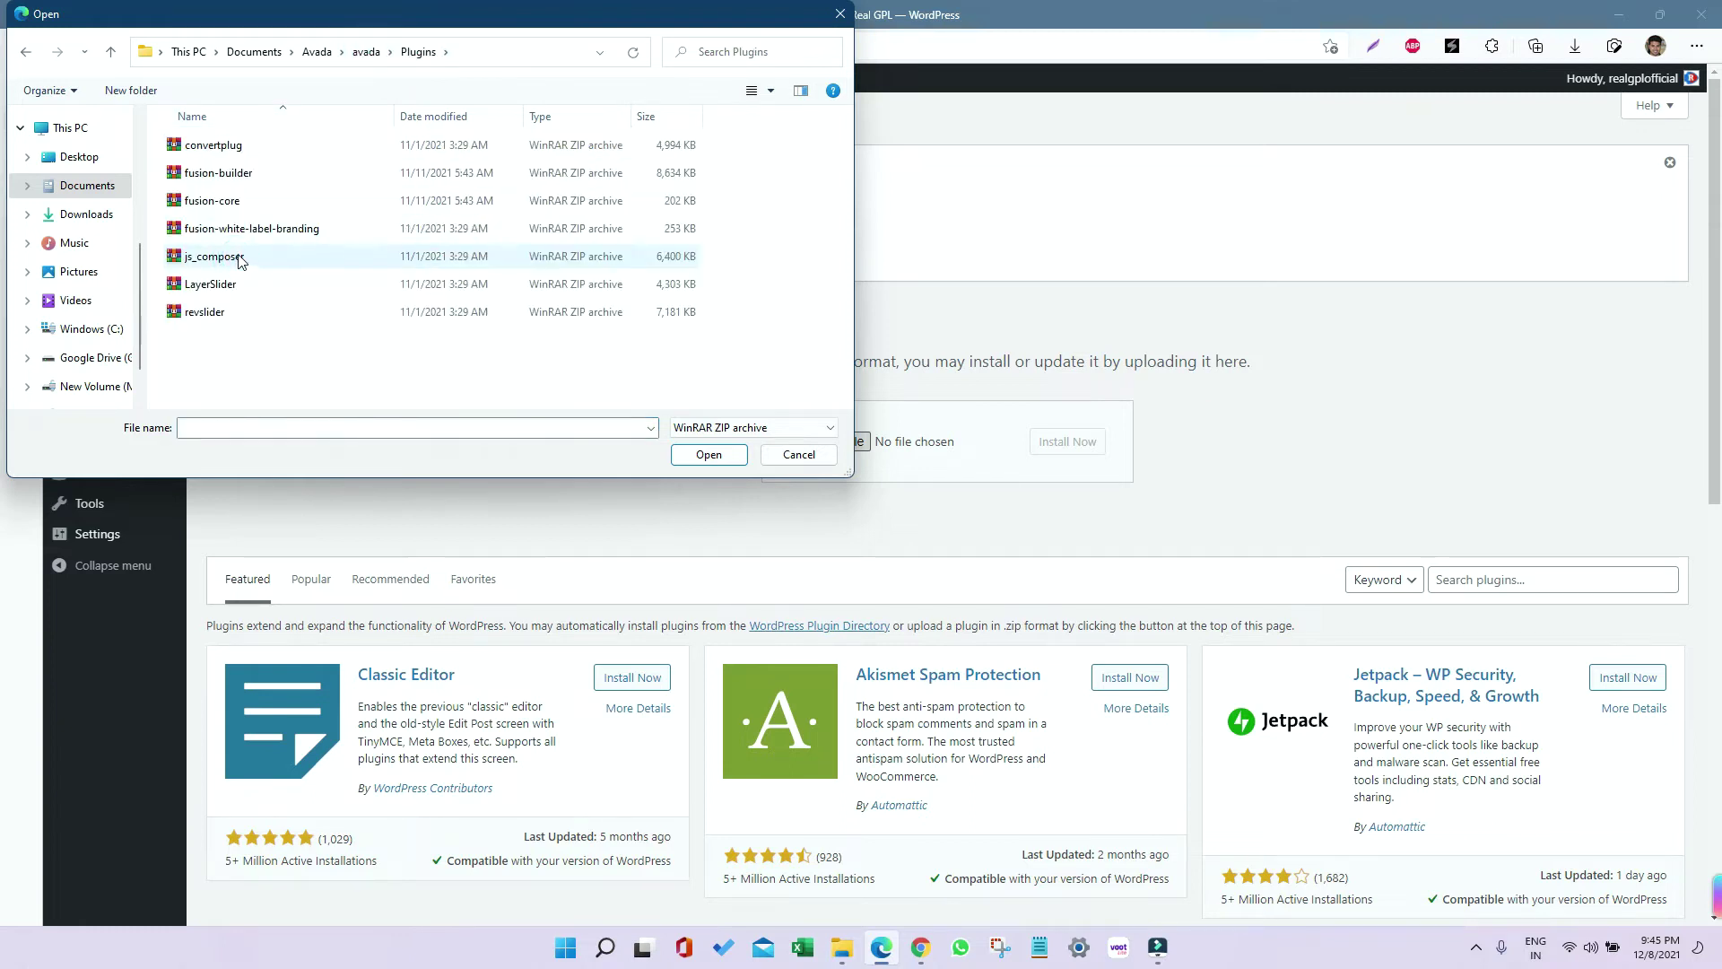
pyautogui.click(262, 200)
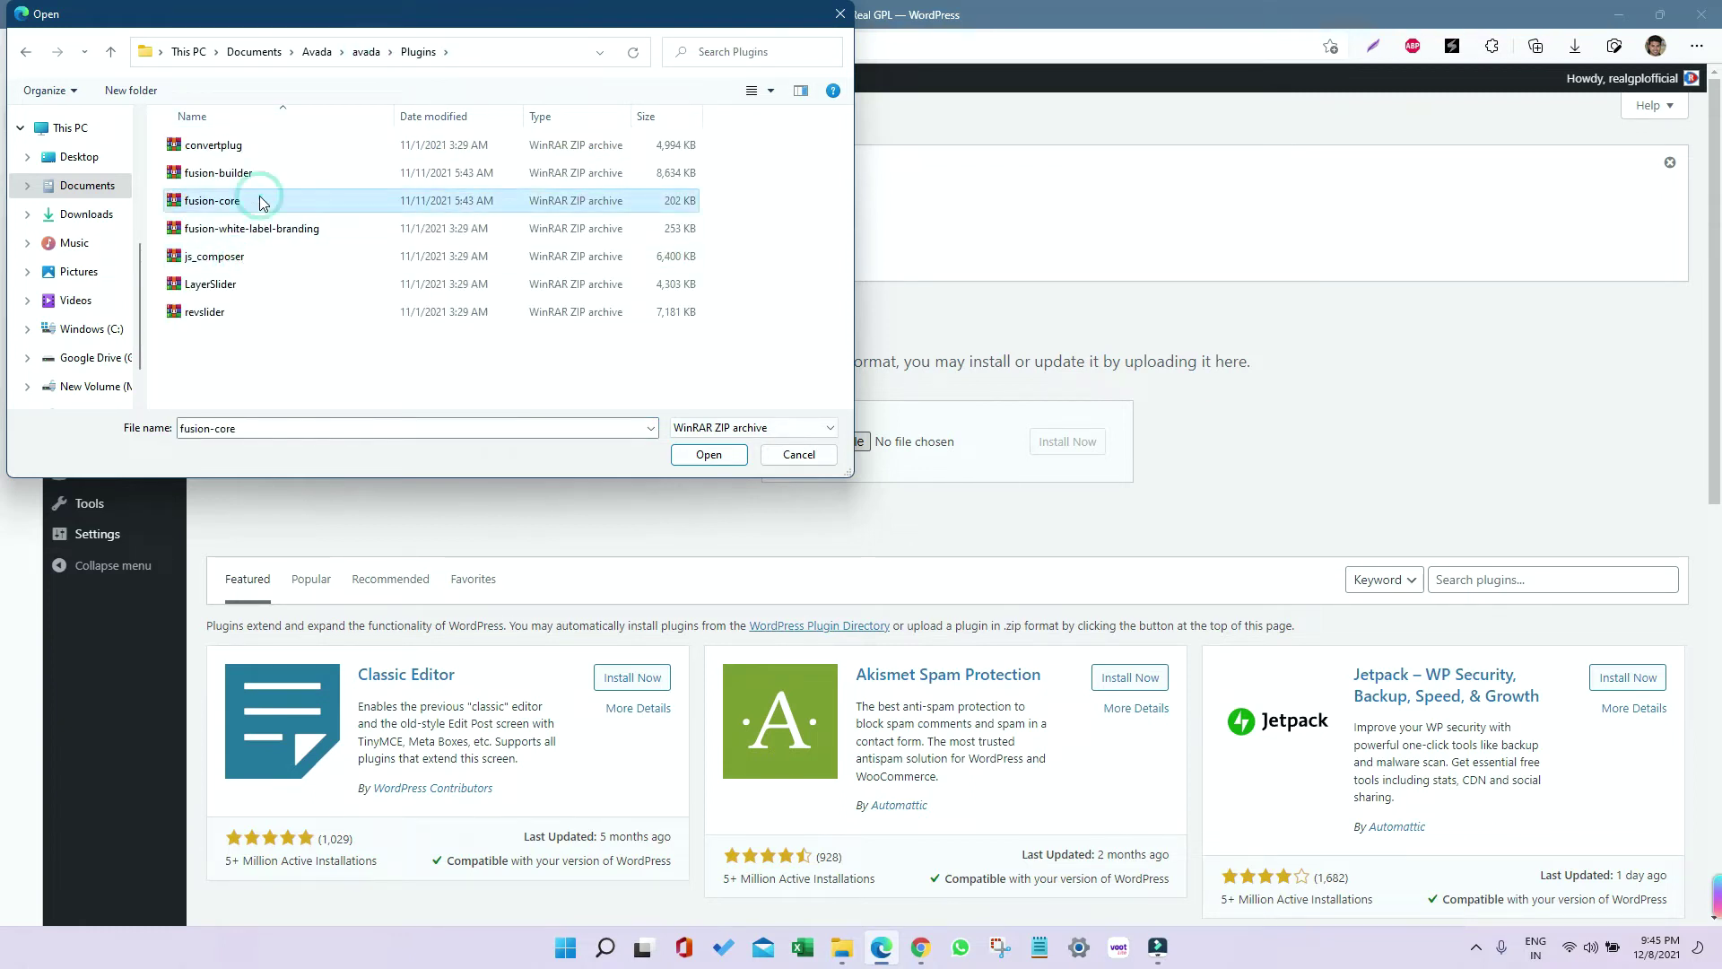
pyautogui.click(701, 456)
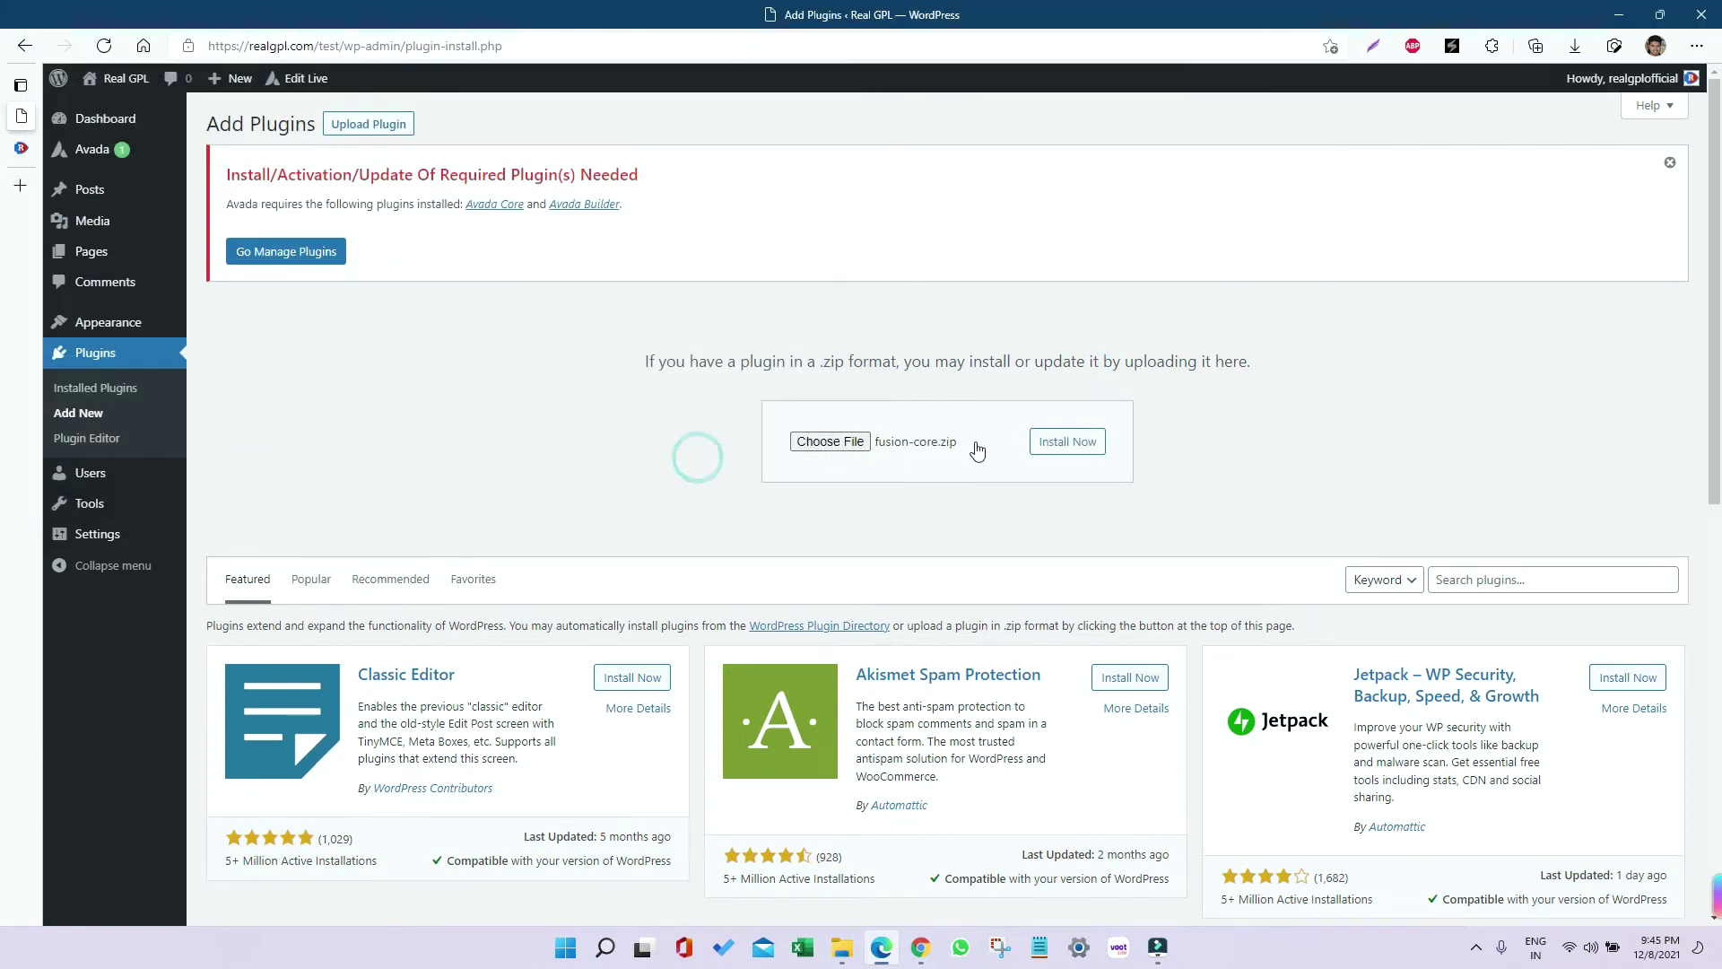
pyautogui.click(1078, 449)
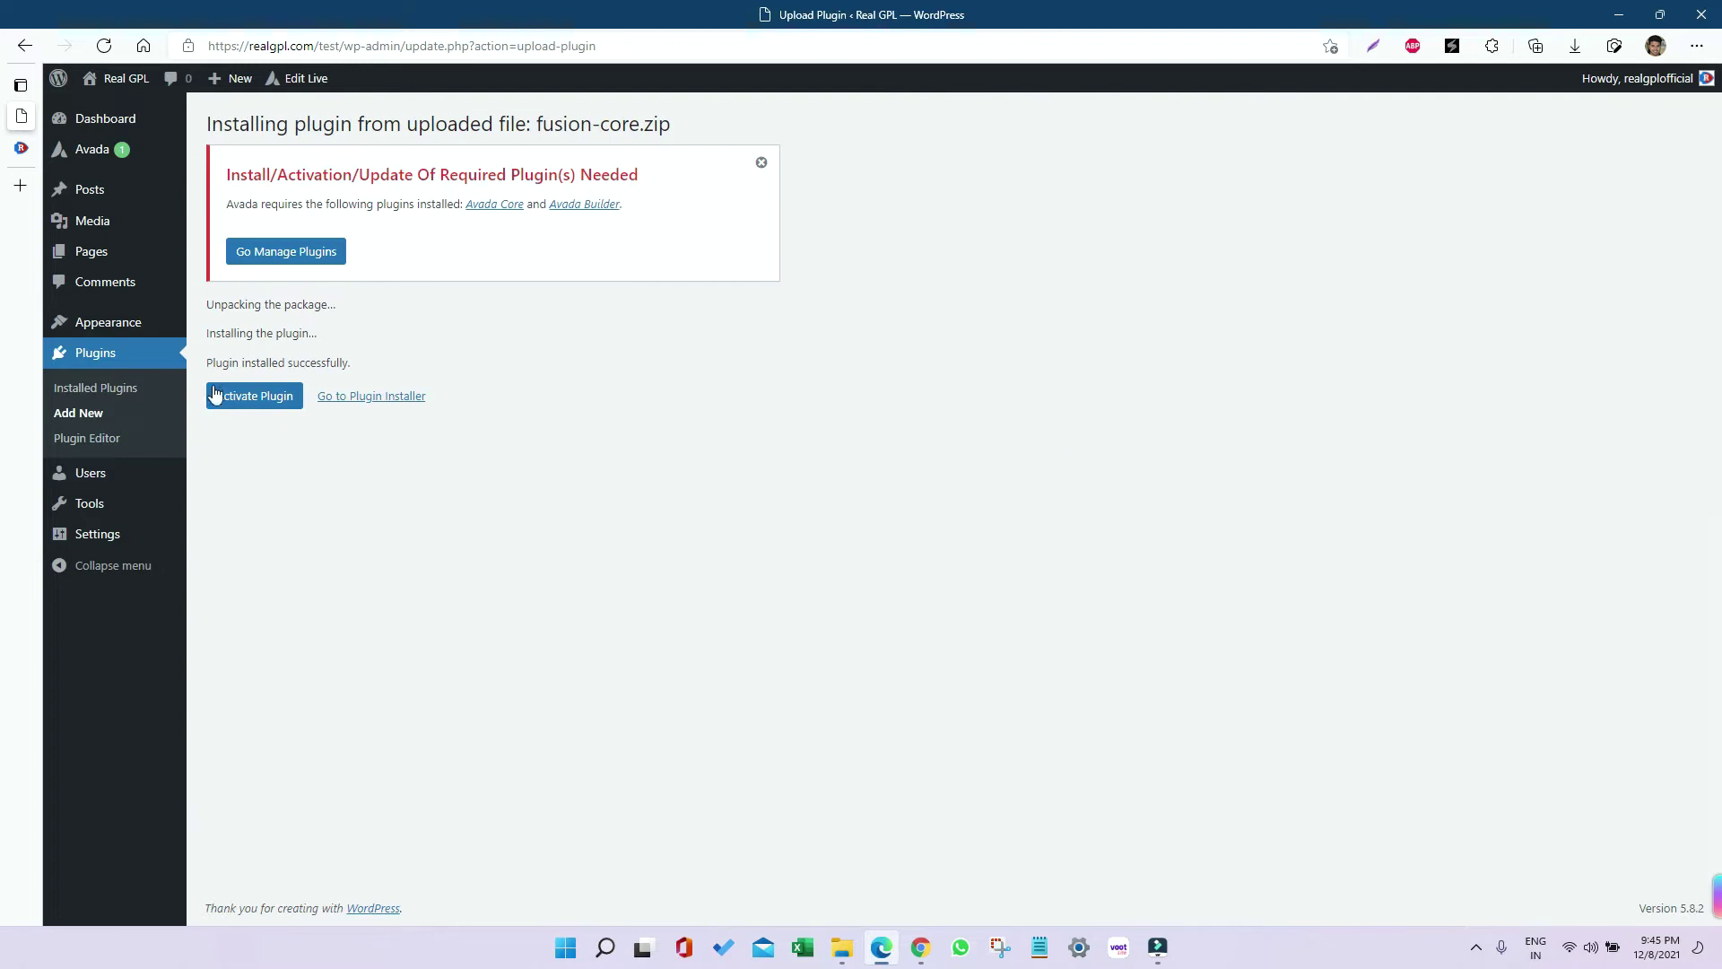
pyautogui.click(220, 396)
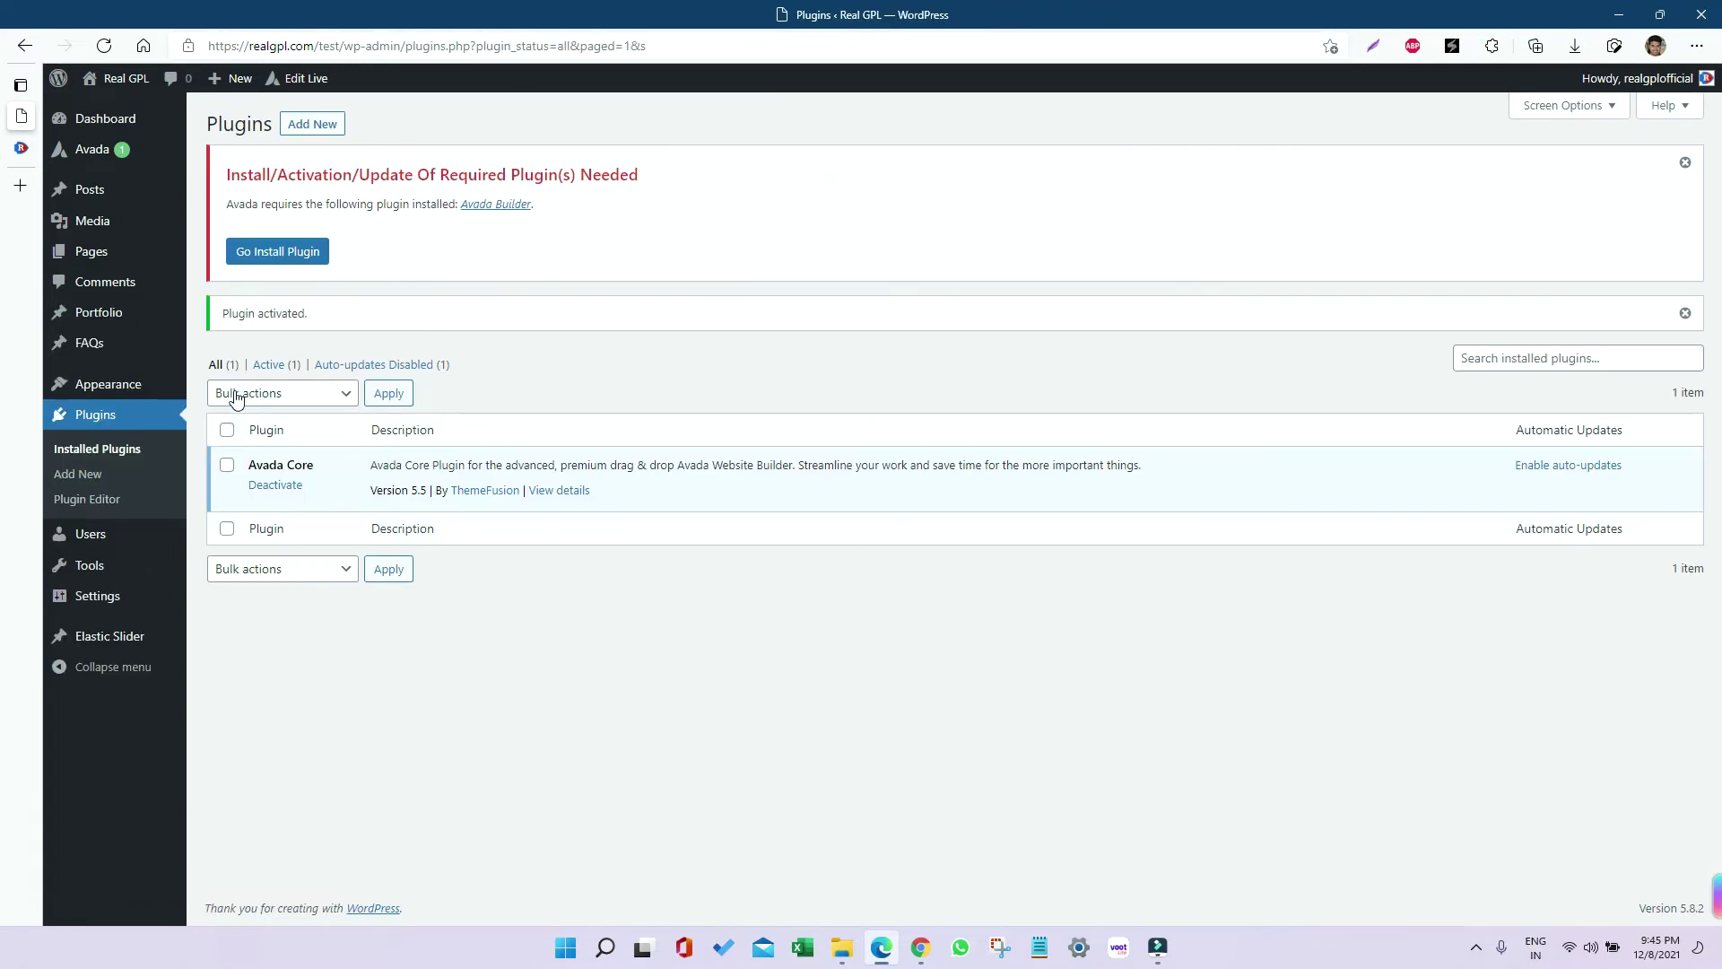
# Step: Install Avada Builder 3.5 from fusion-builder.zip and activate it
pyautogui.click(311, 130)
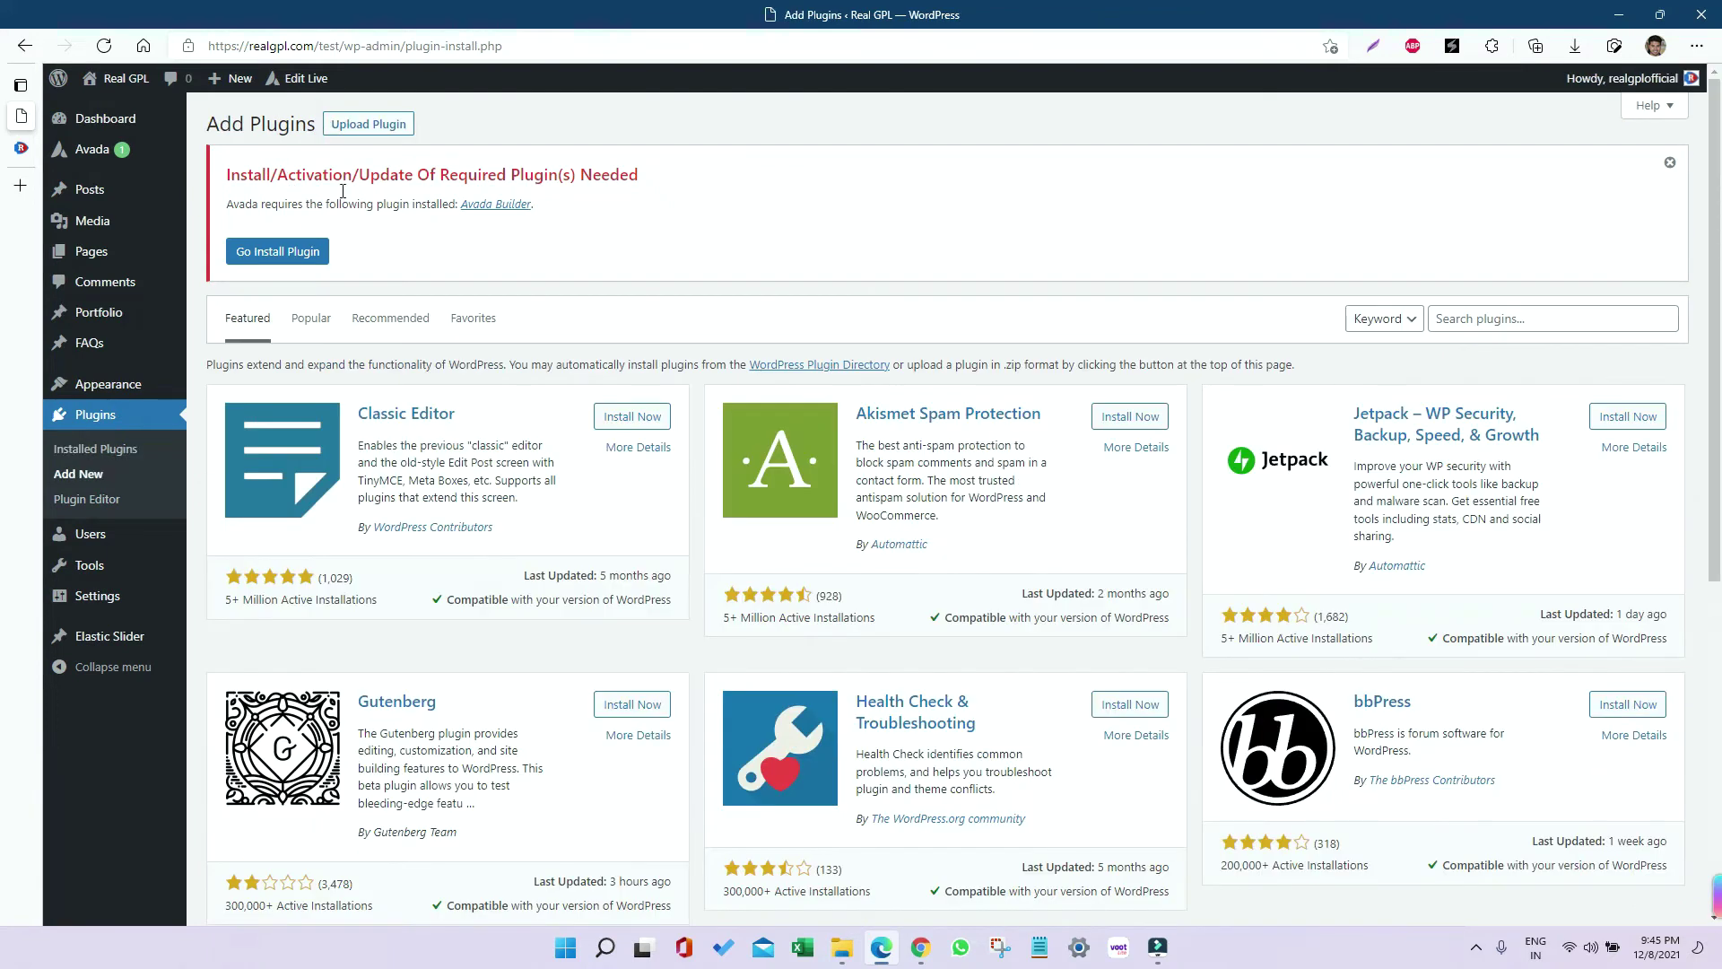
pyautogui.click(367, 124)
pyautogui.click(830, 441)
pyautogui.click(218, 172)
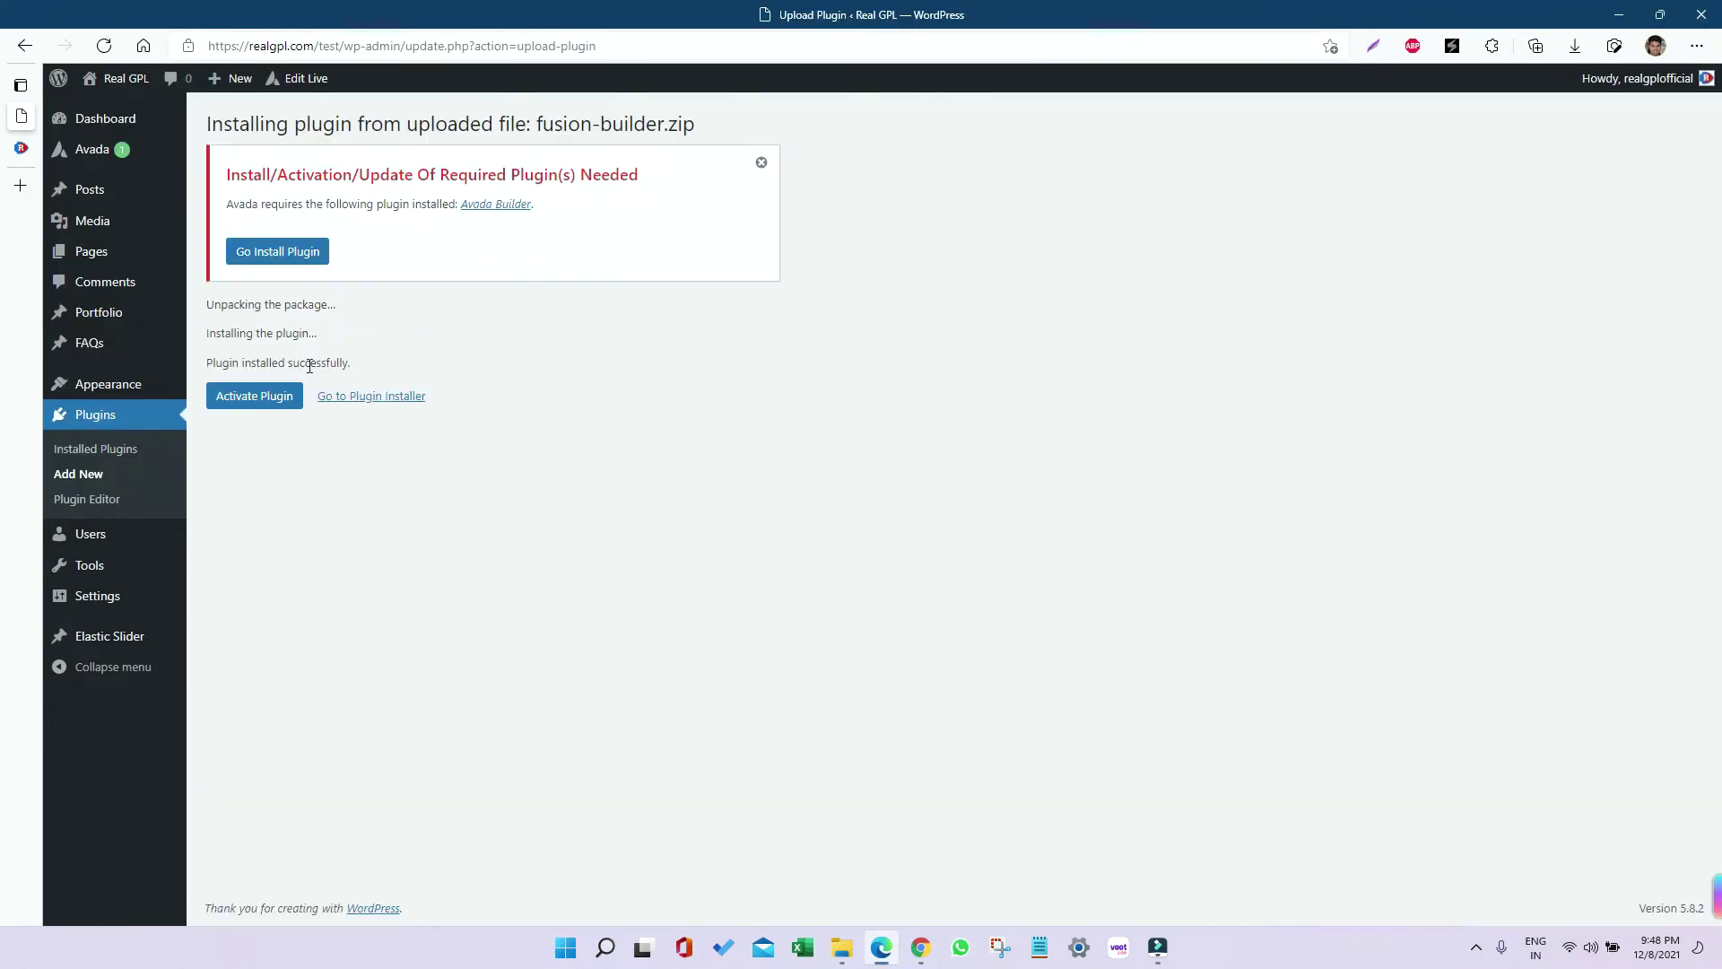
pyautogui.click(240, 398)
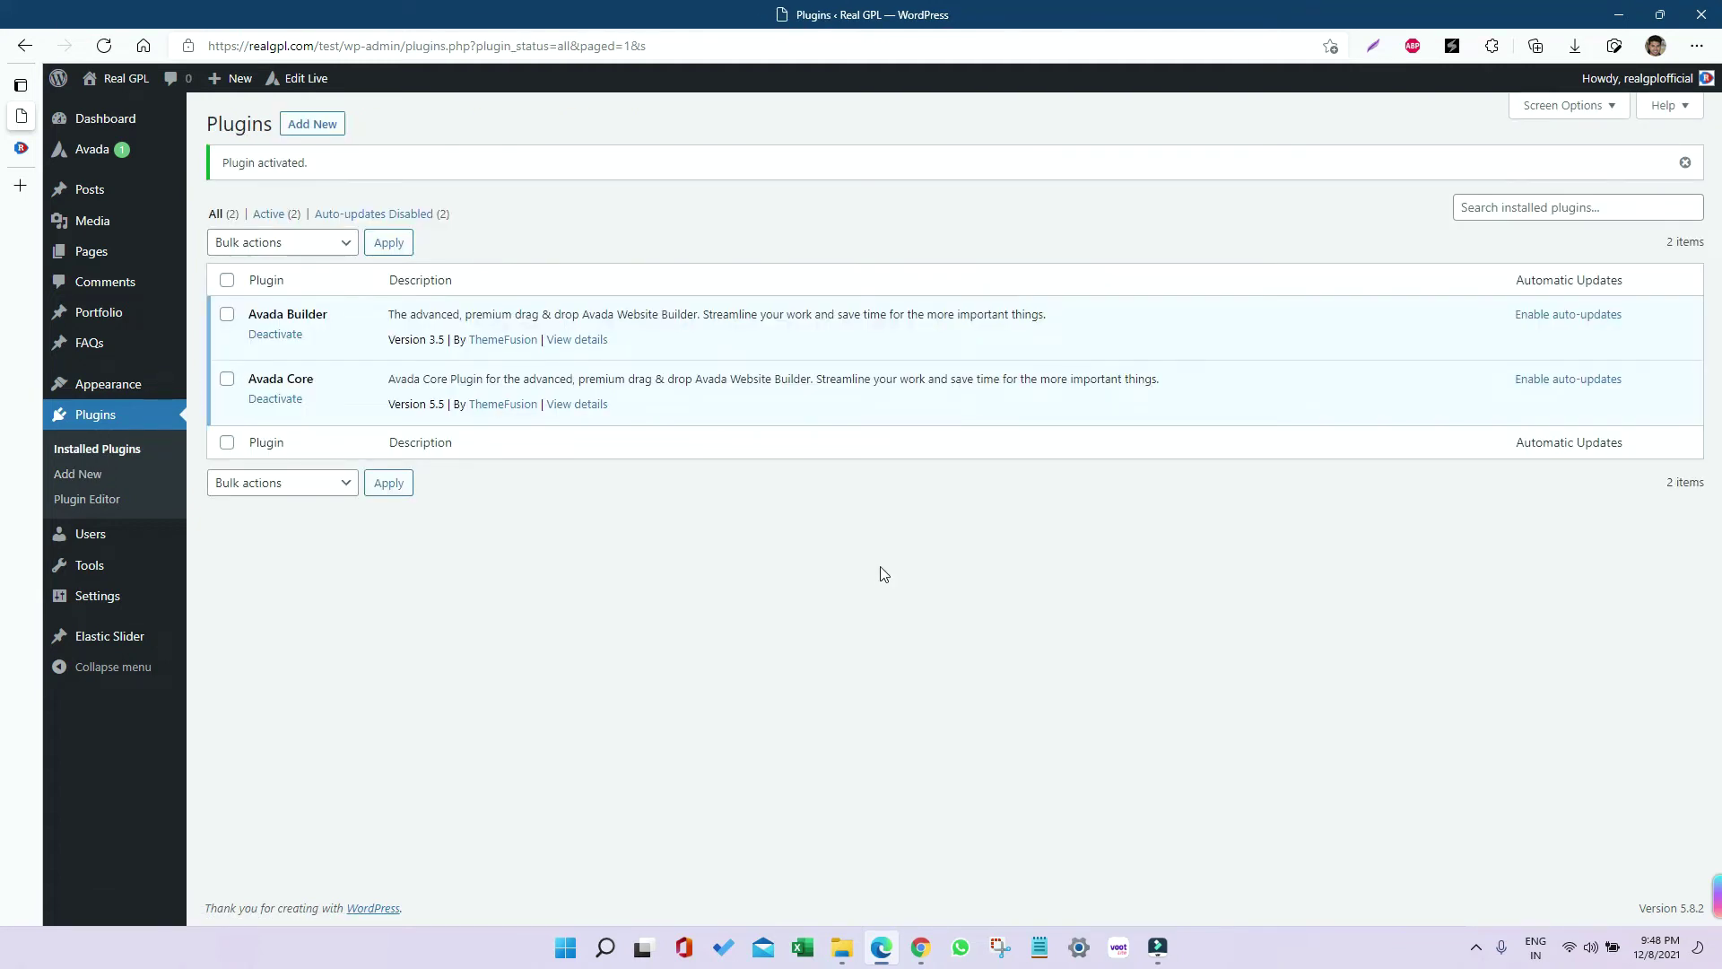
# Step: Install Avada Custom Branding 1.2 from fusion-white-label-branding.zip and activate it
pyautogui.click(323, 126)
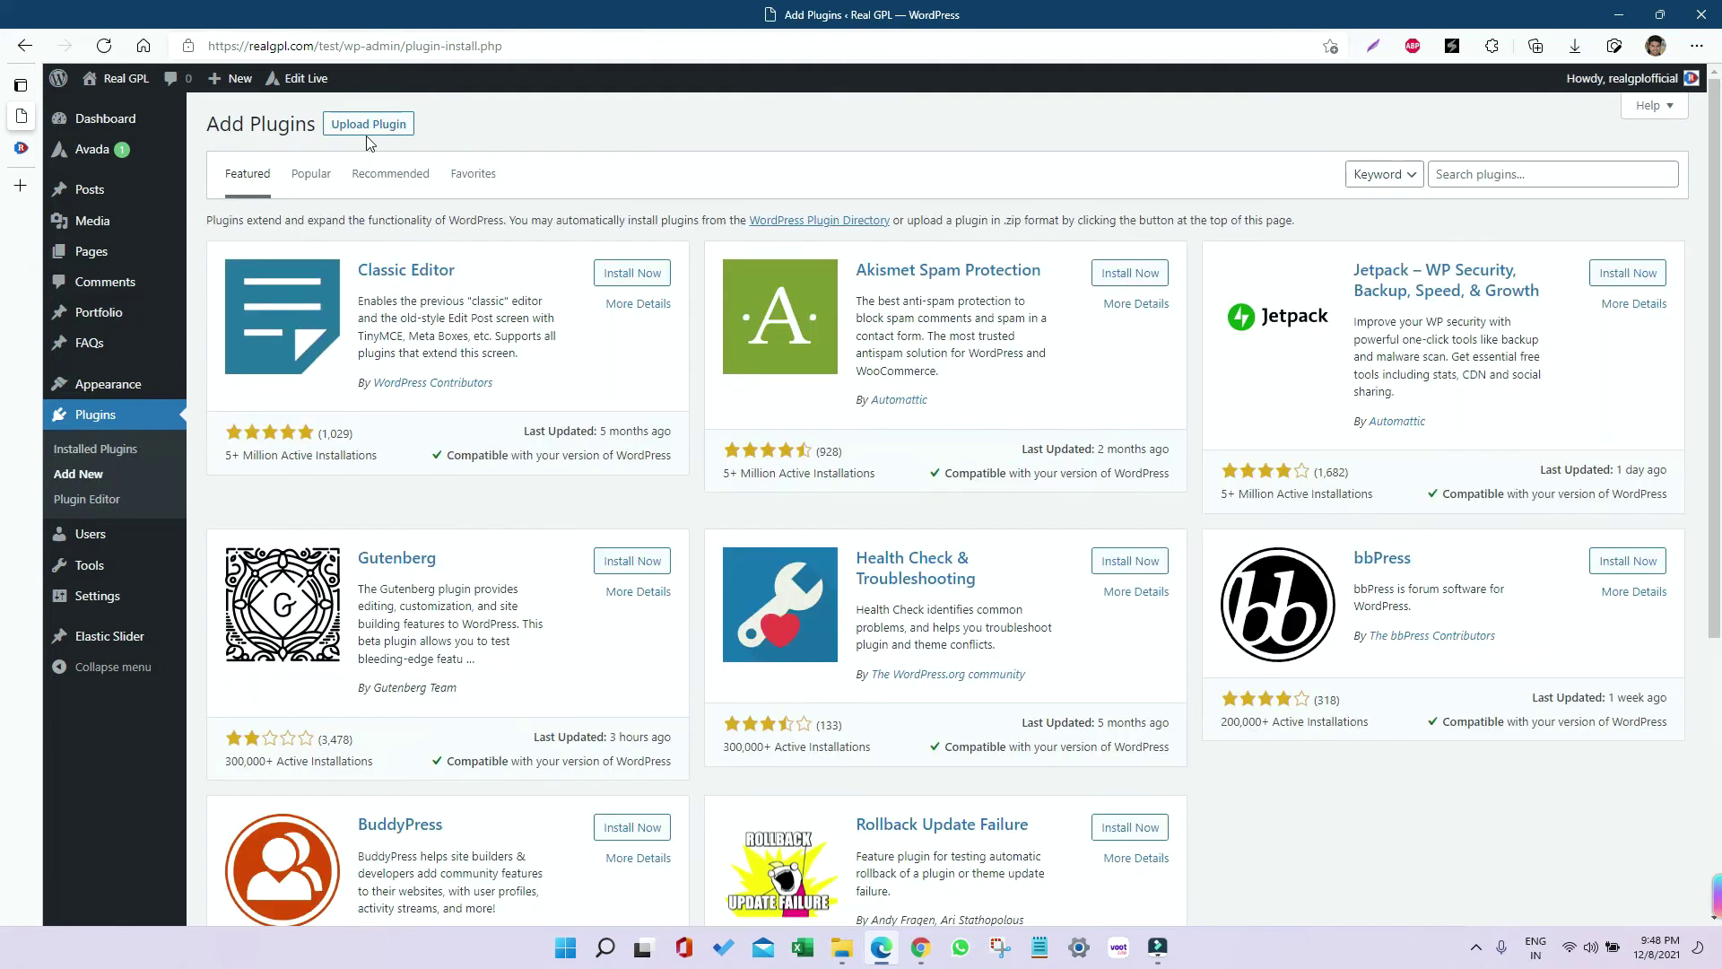
pyautogui.click(370, 126)
pyautogui.click(824, 285)
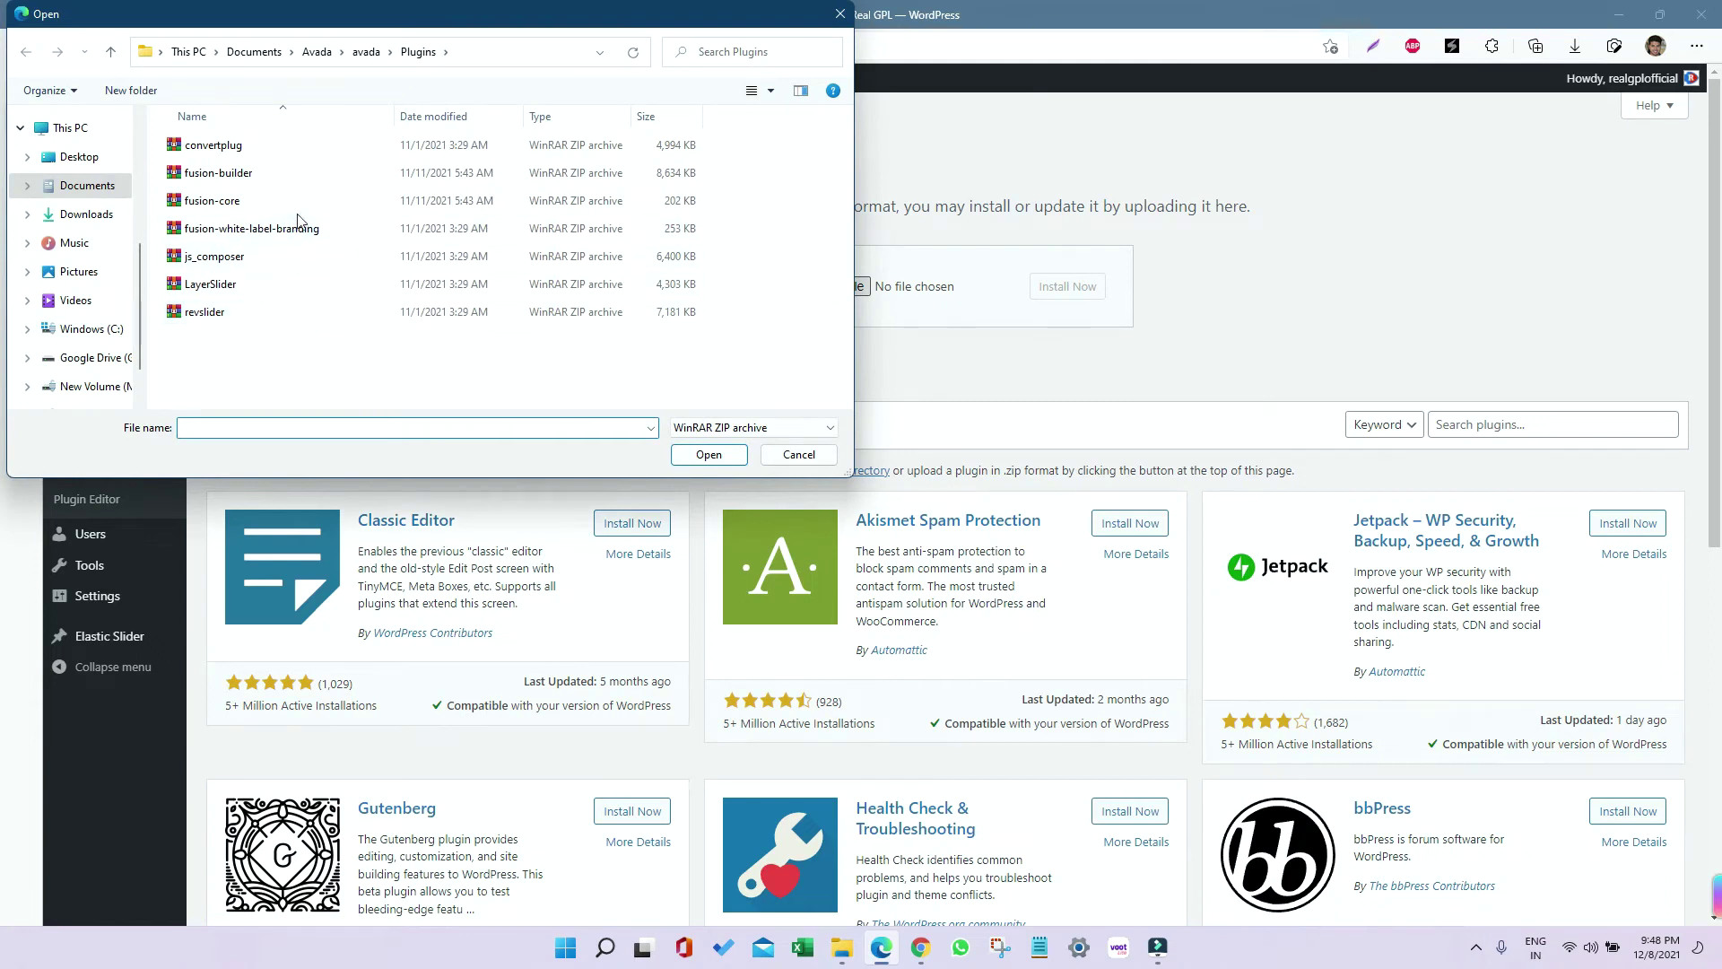
pyautogui.click(283, 235)
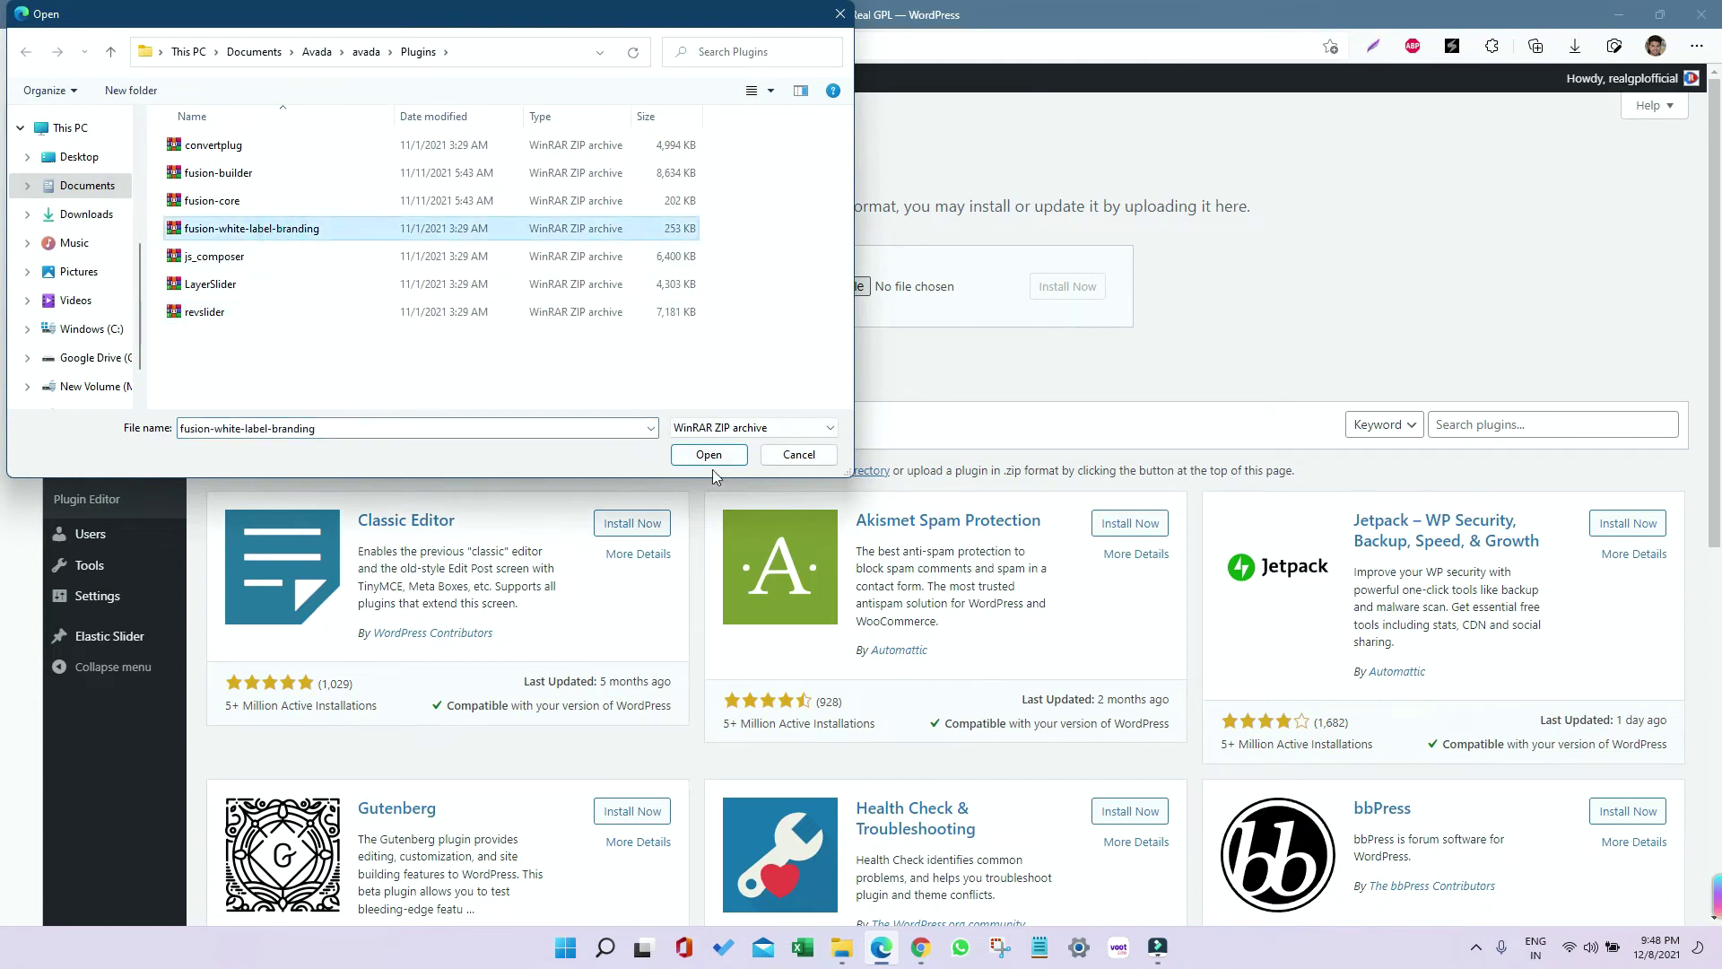
pyautogui.click(733, 455)
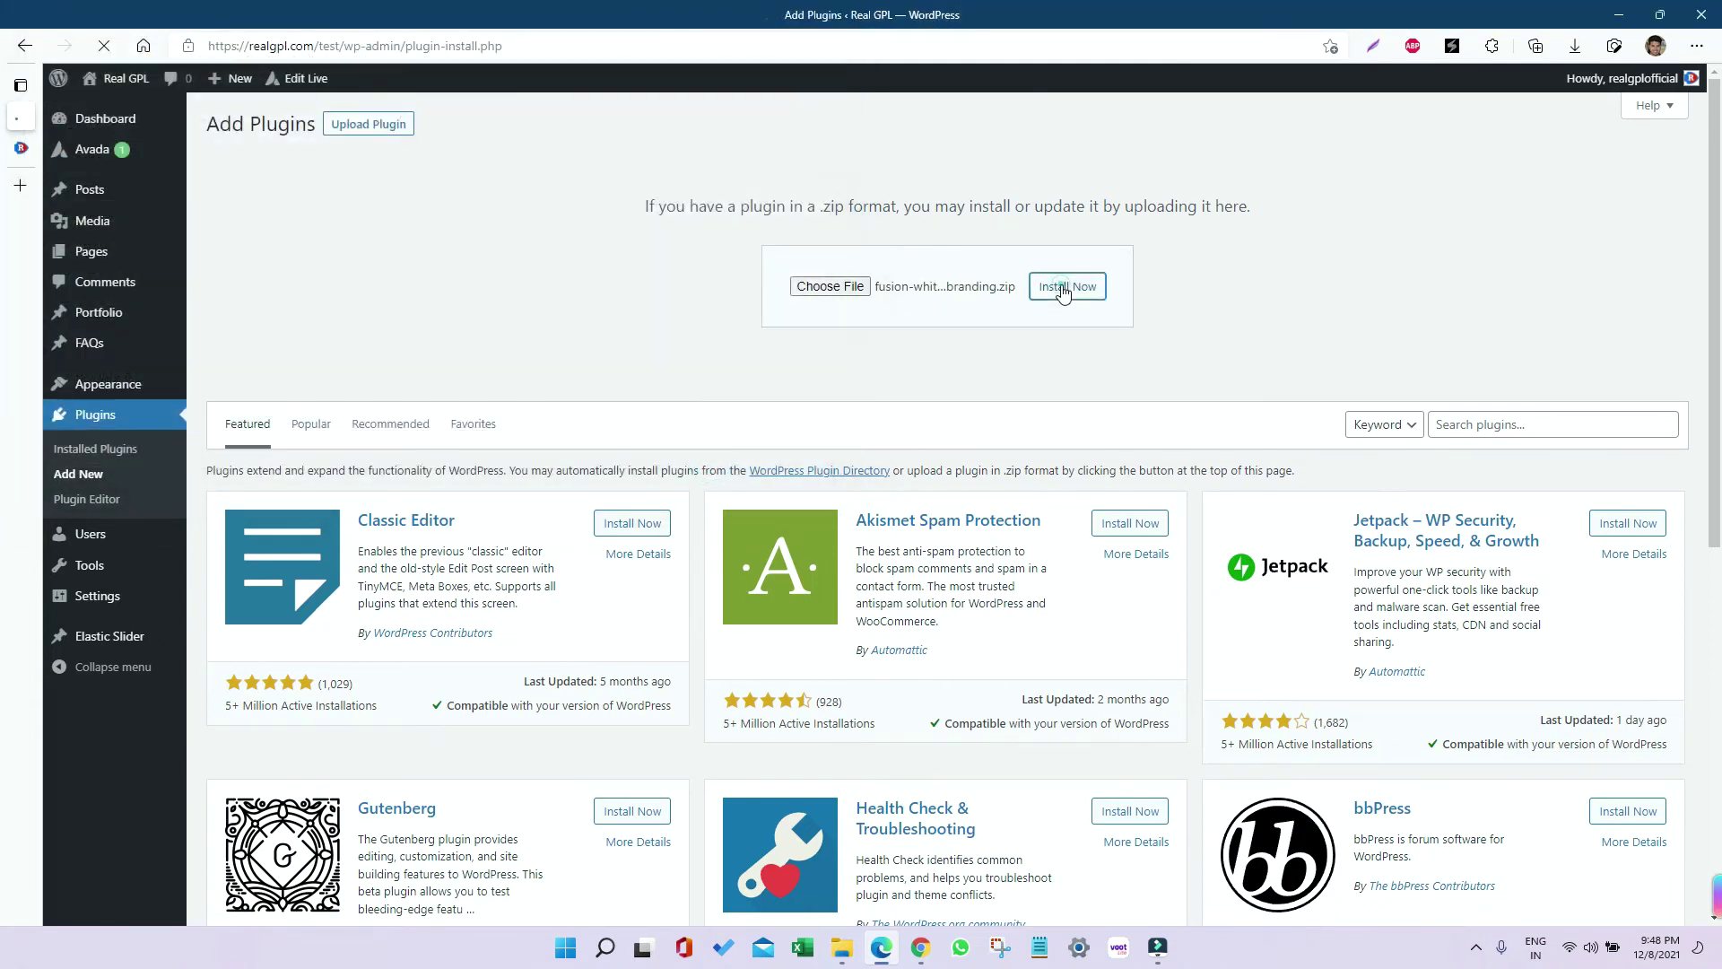
pyautogui.click(1063, 288)
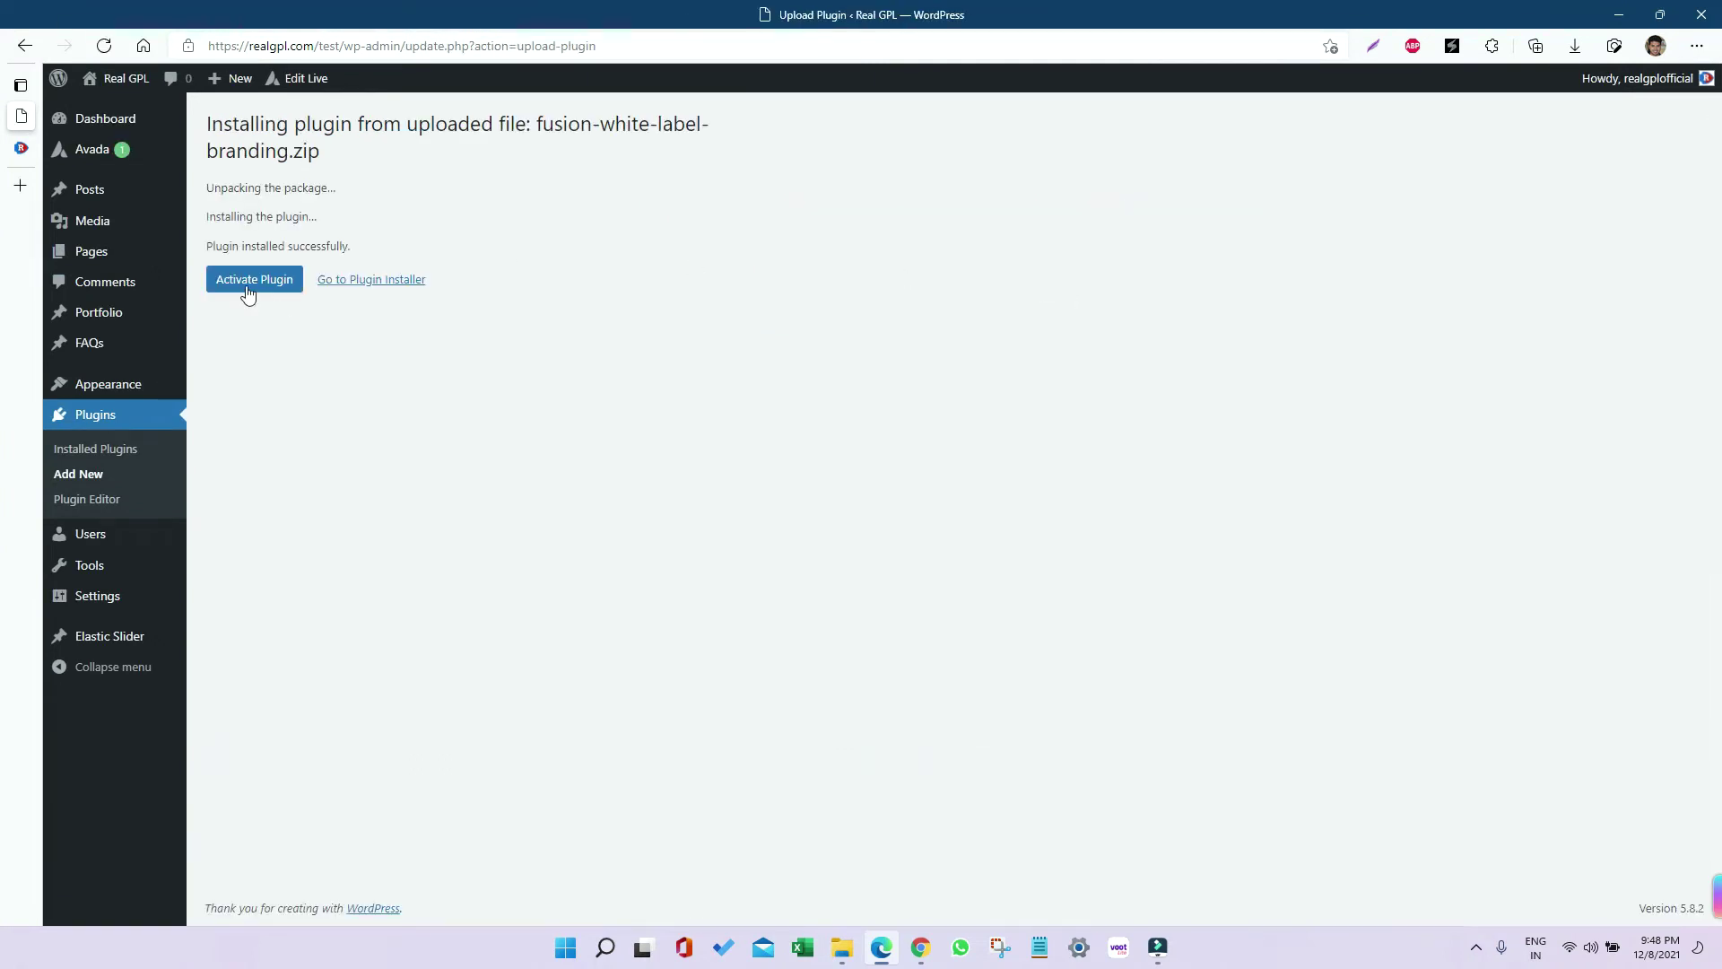
pyautogui.click(250, 289)
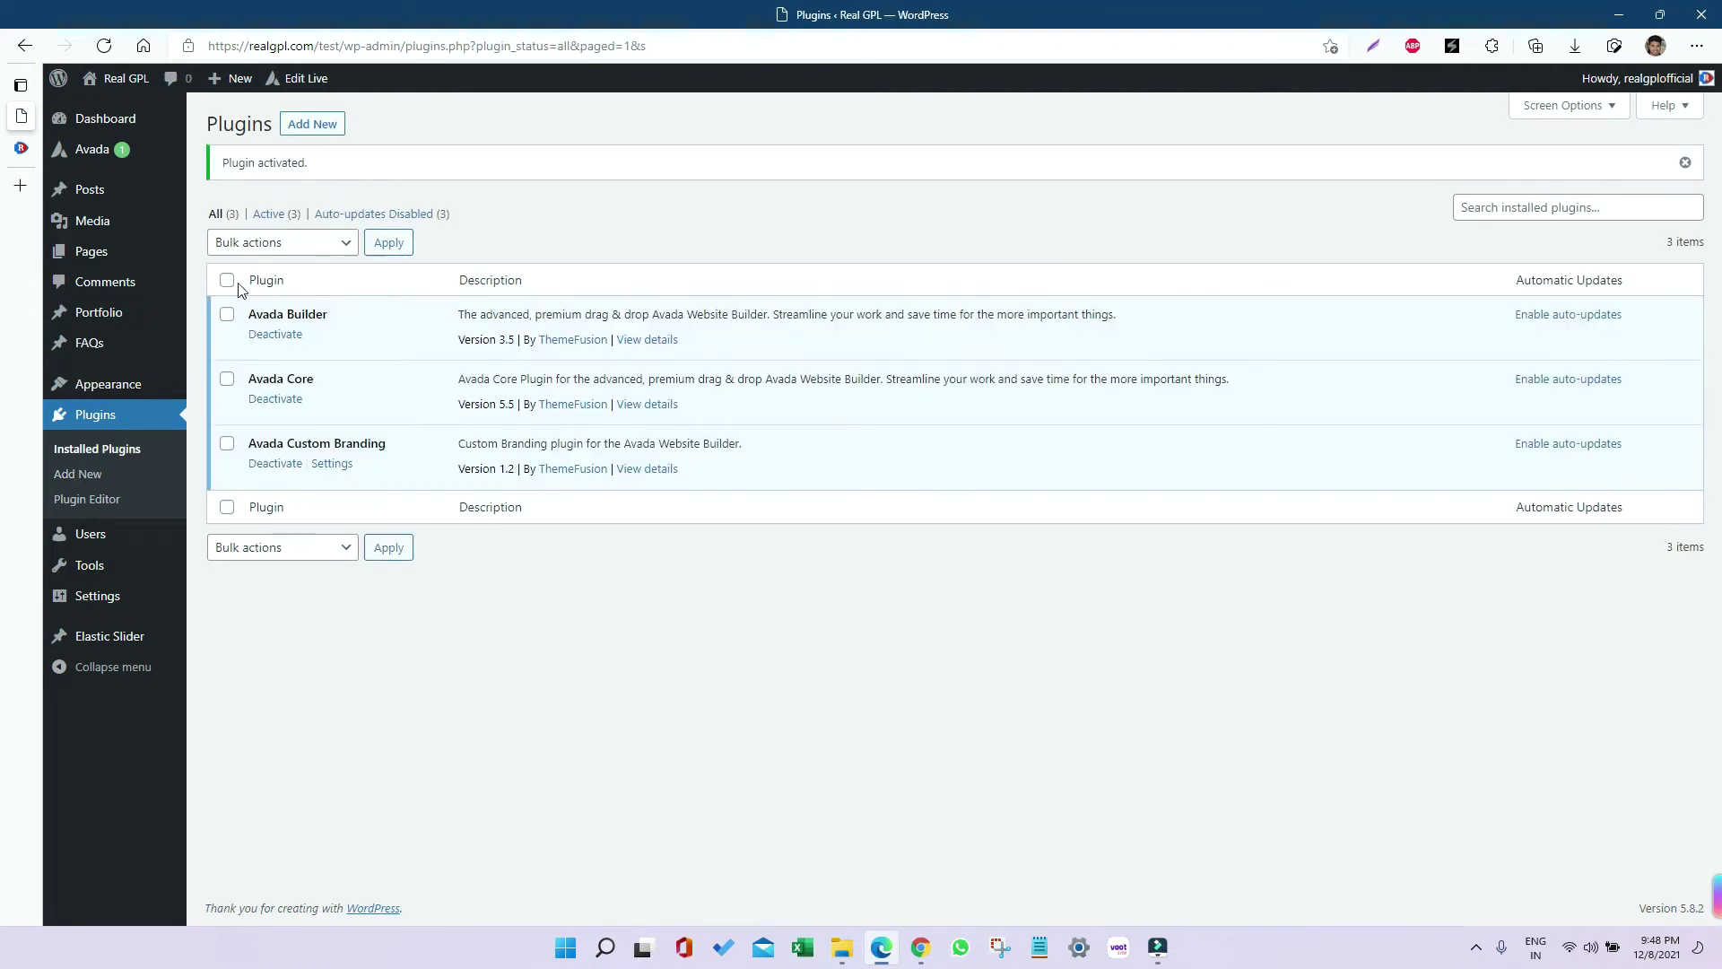
pyautogui.moveTo(103, 161)
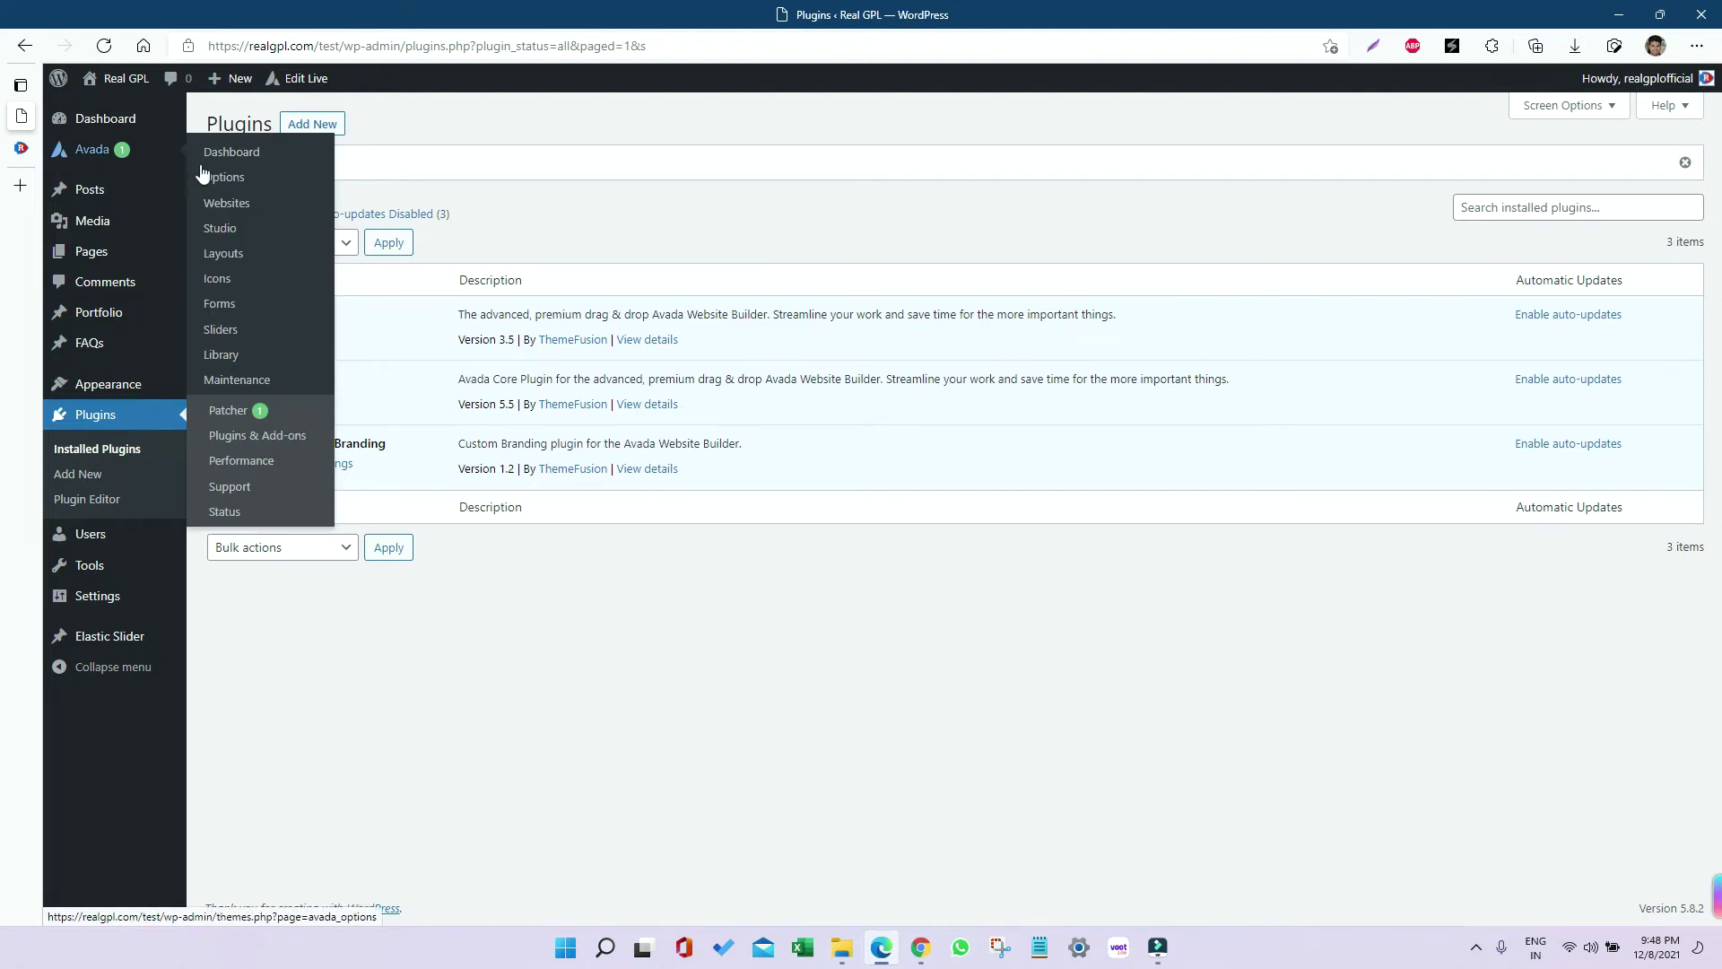
# Step: Confirm the Avada dashboard shows version 7.5 registered, then go to the prebuilt websites page
pyautogui.click(248, 163)
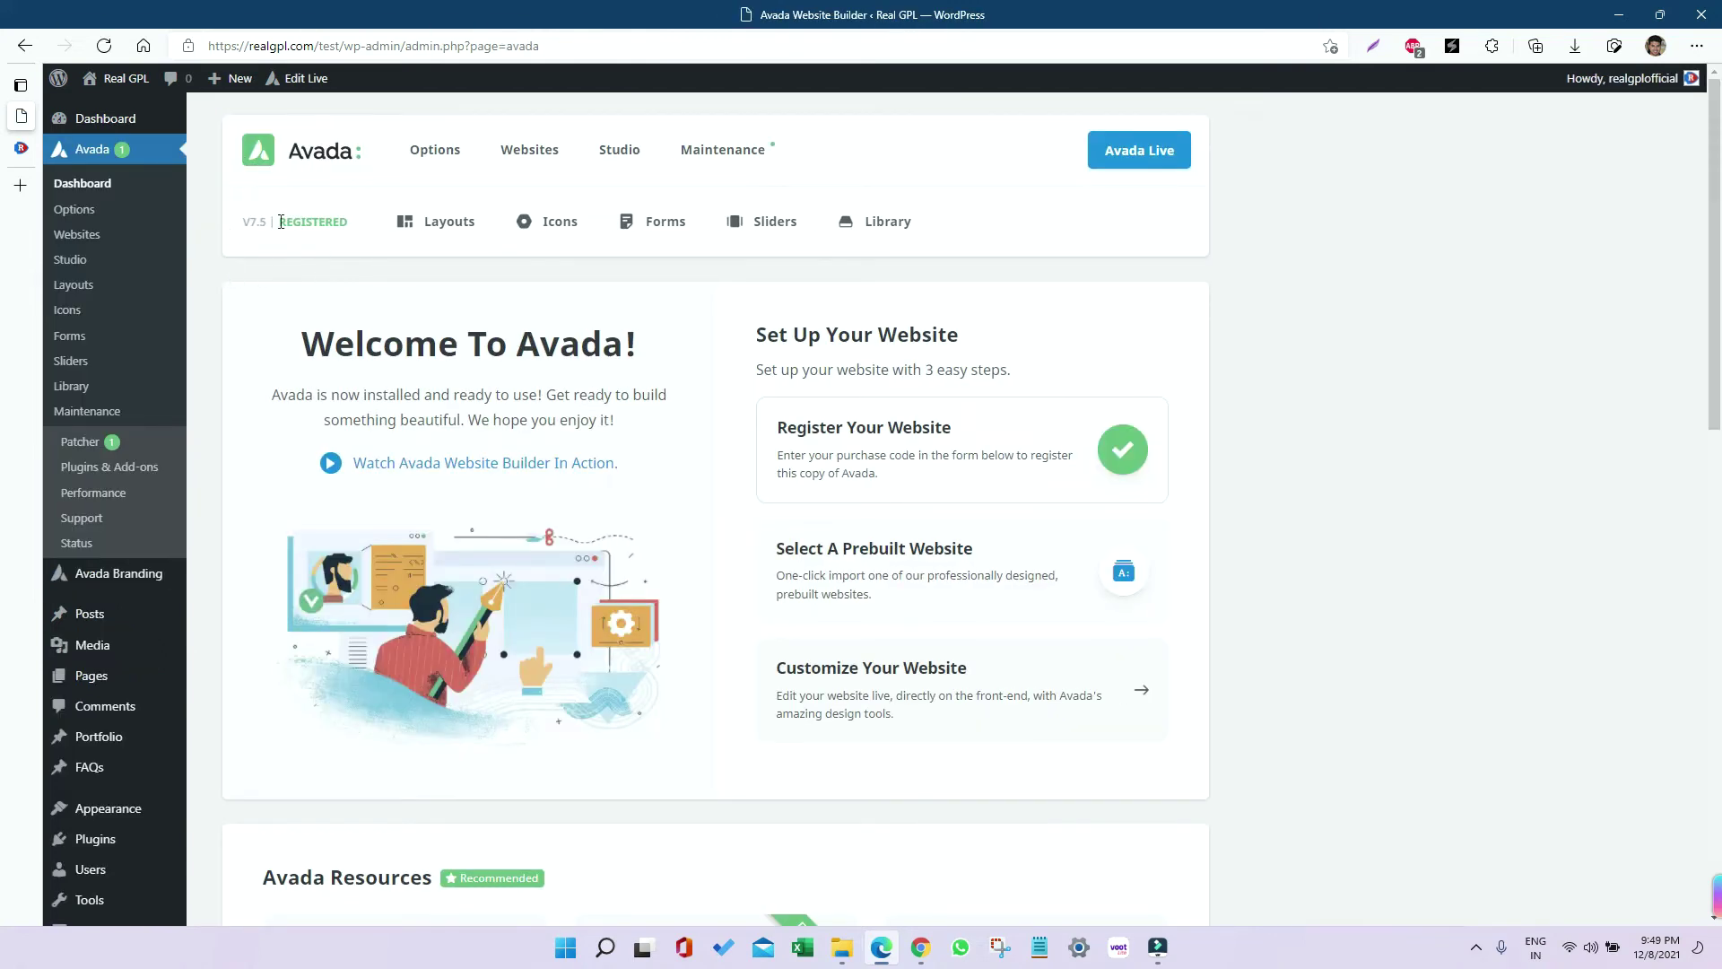
pyautogui.moveTo(240, 224); pyautogui.dragTo(358, 229)
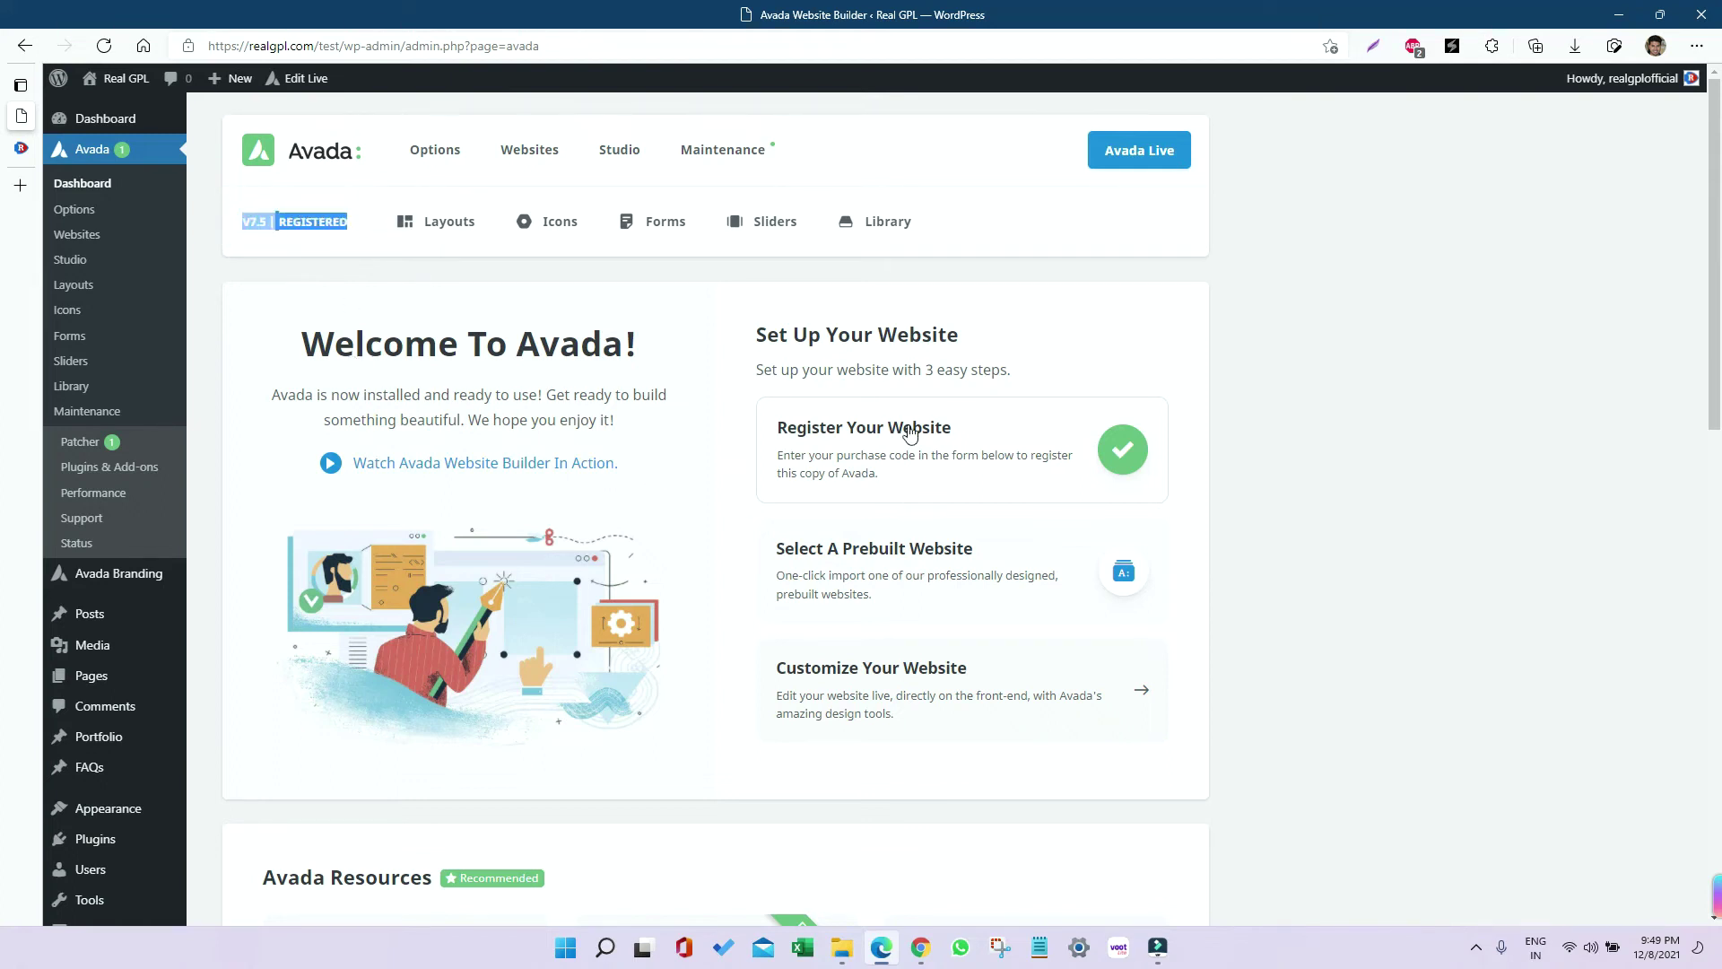
pyautogui.scroll(-2, 848, 417)
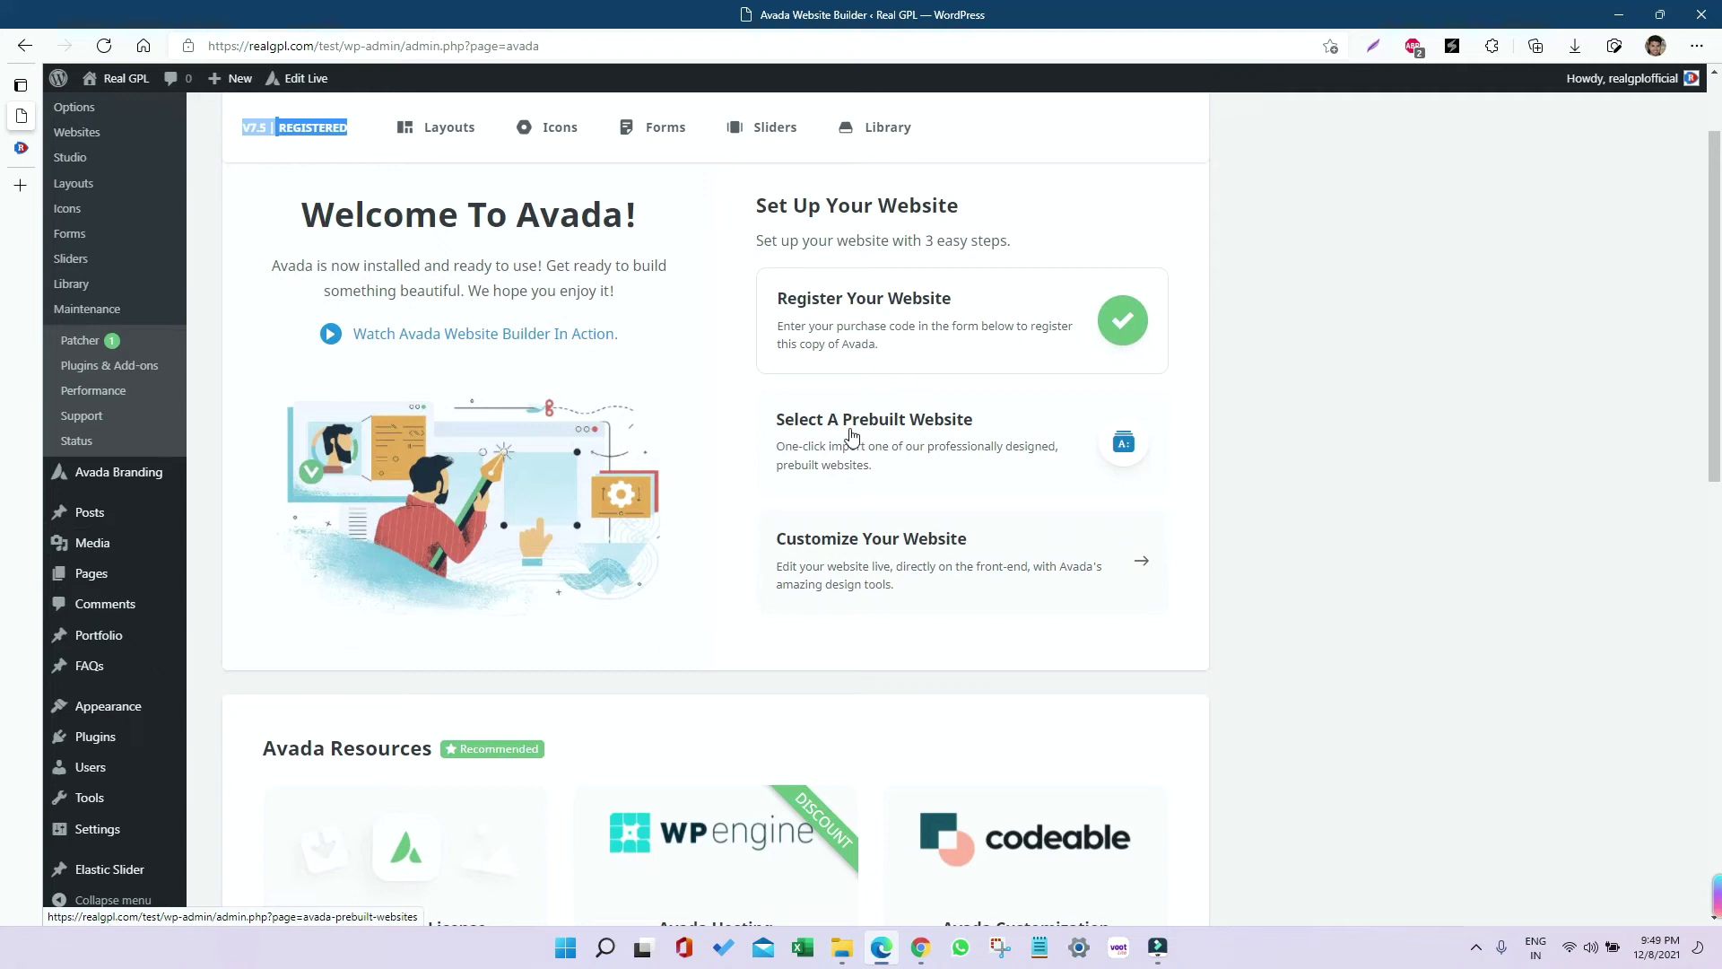
pyautogui.click(852, 437)
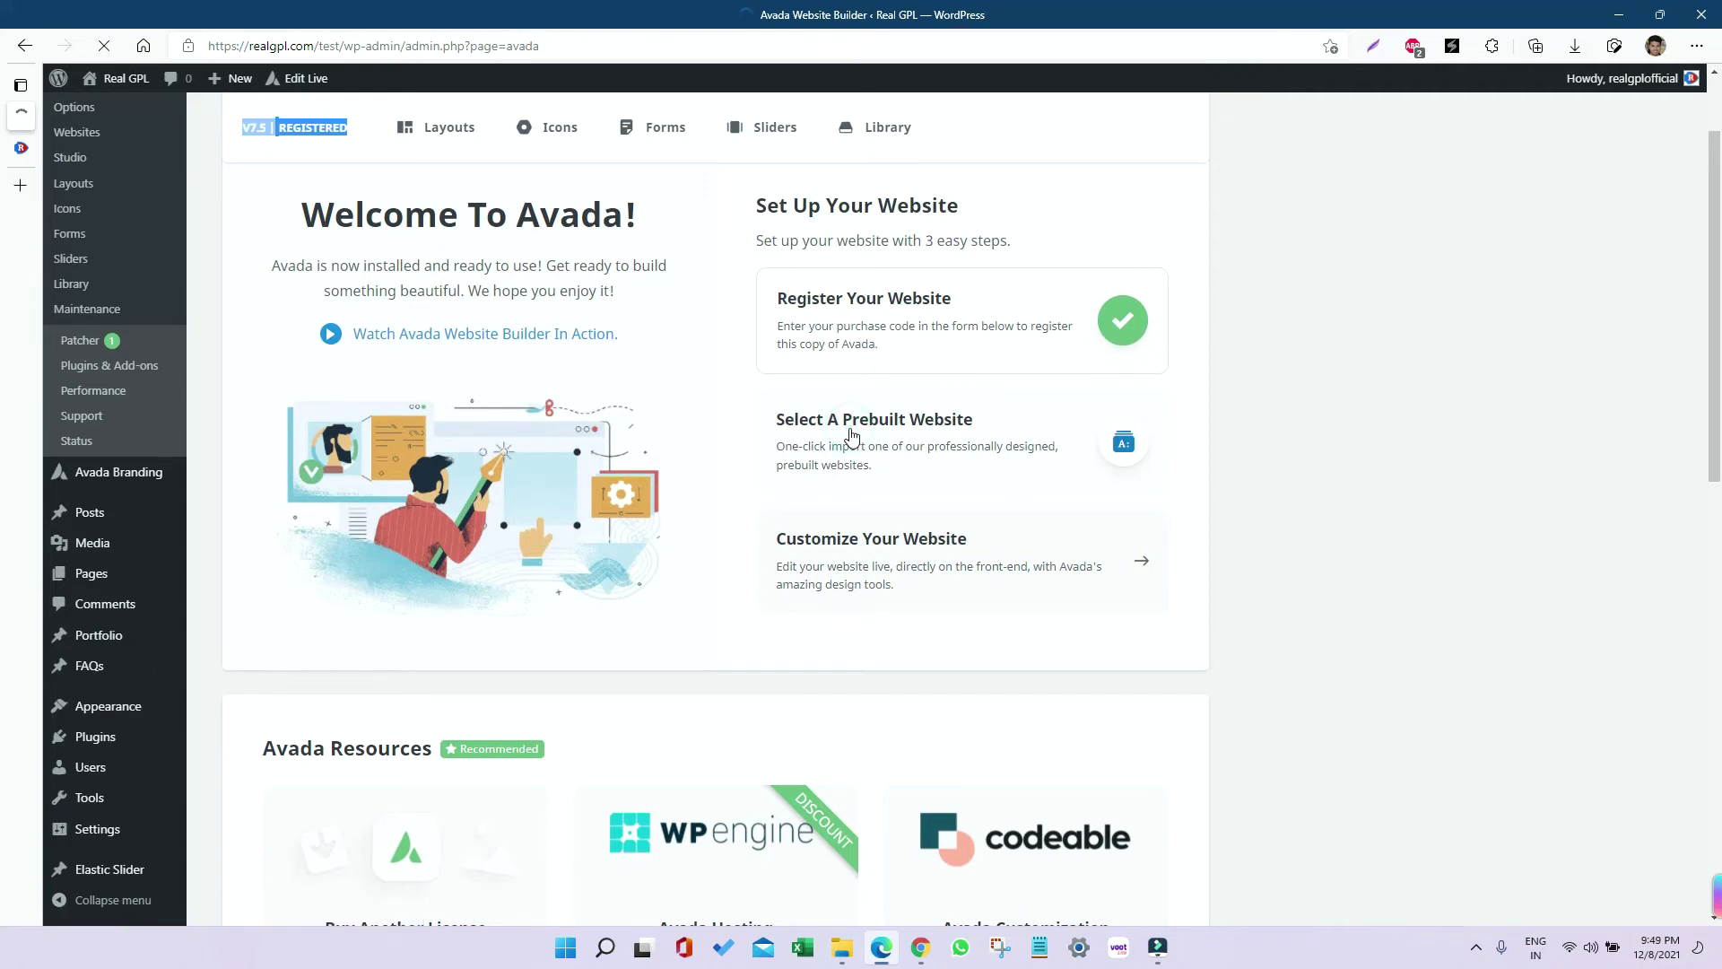
# Step: Browse the prebuilt sites grid and start the Classic demo import
pyautogui.scroll(-4, 684, 369)
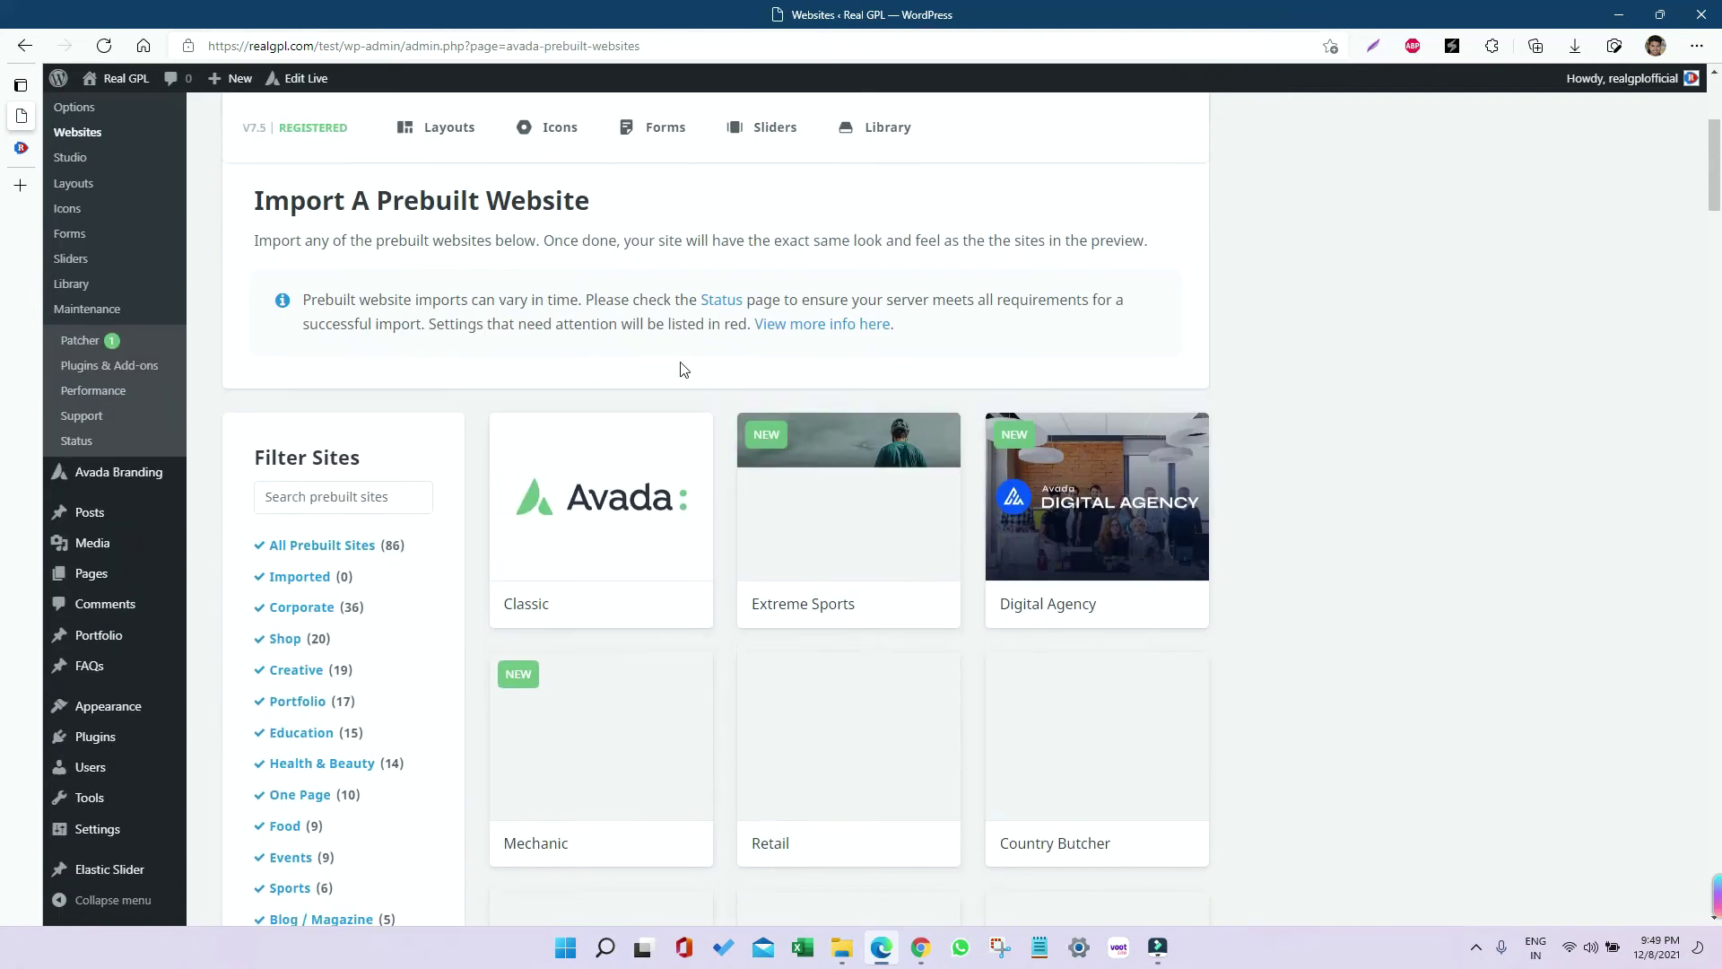
pyautogui.scroll(-8, 678, 366)
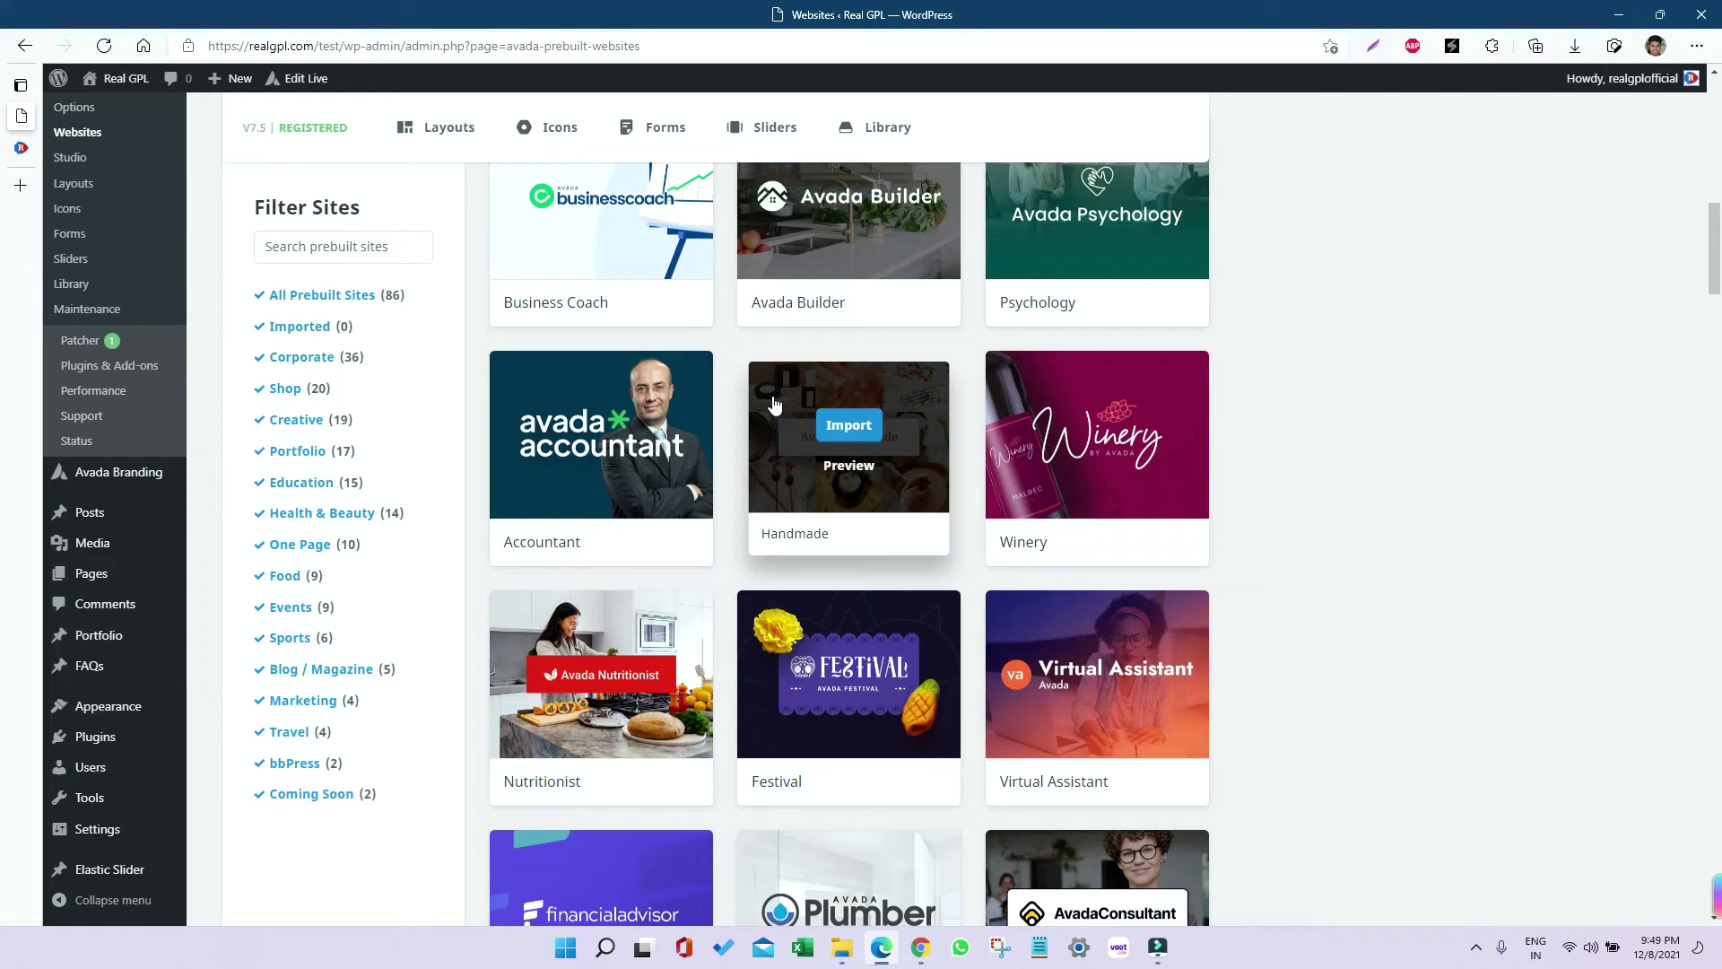
pyautogui.scroll(8, 762, 399)
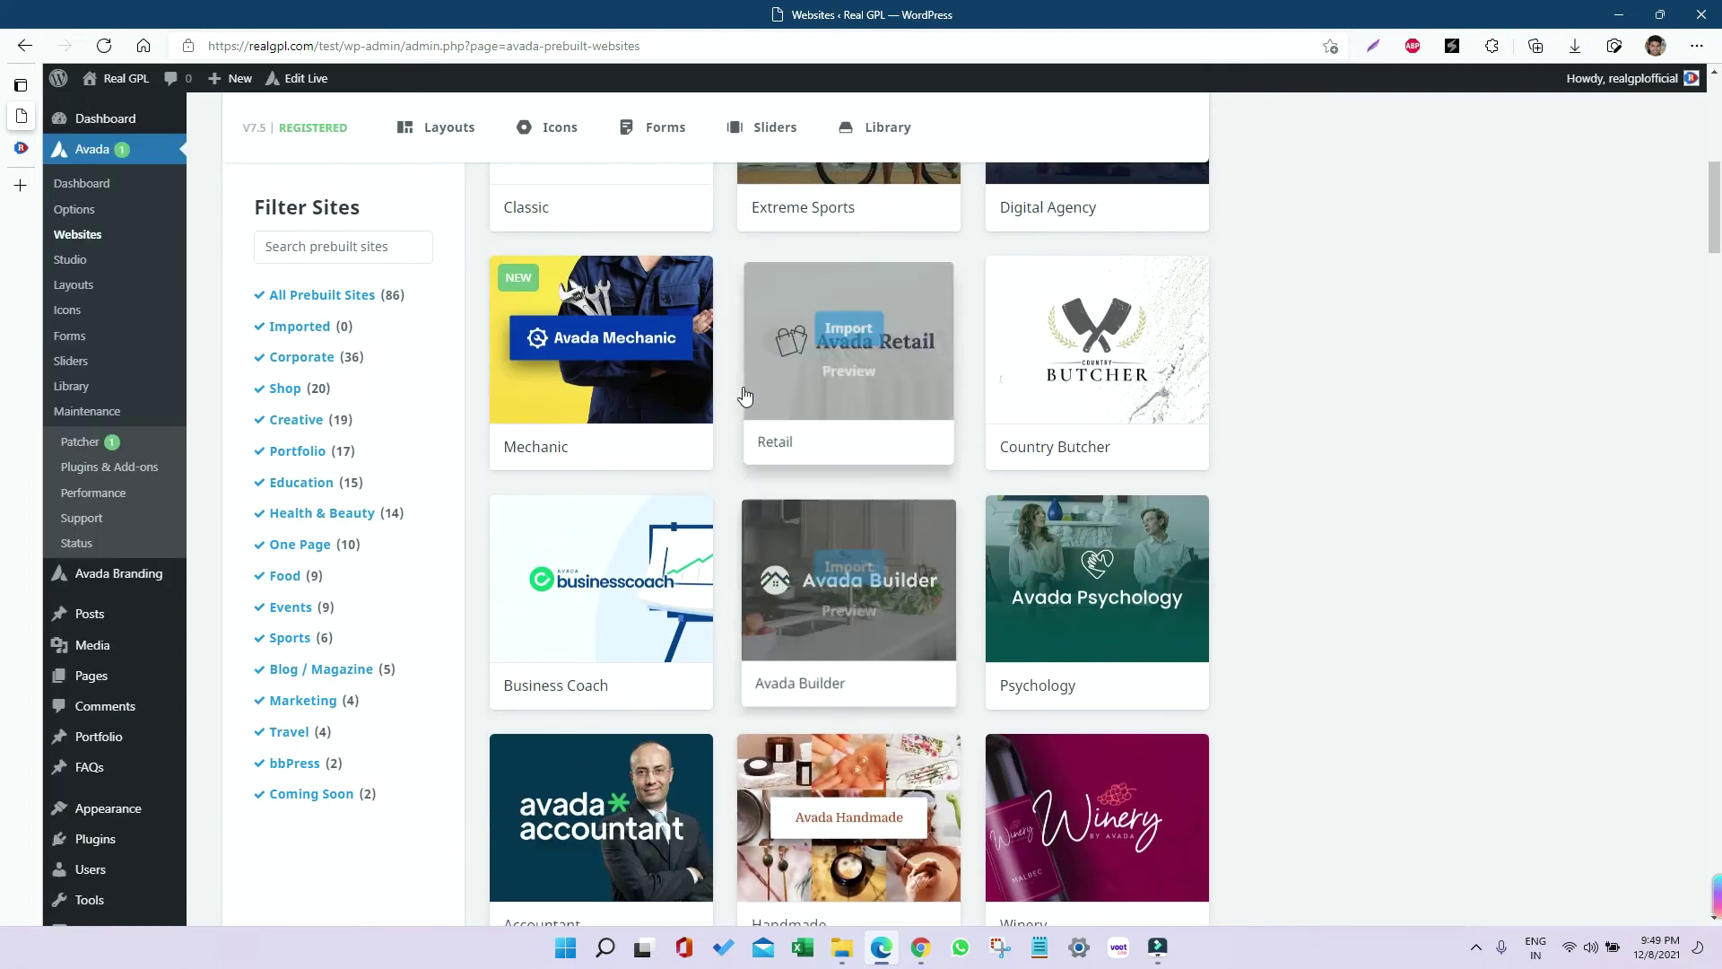
pyautogui.moveTo(597, 561)
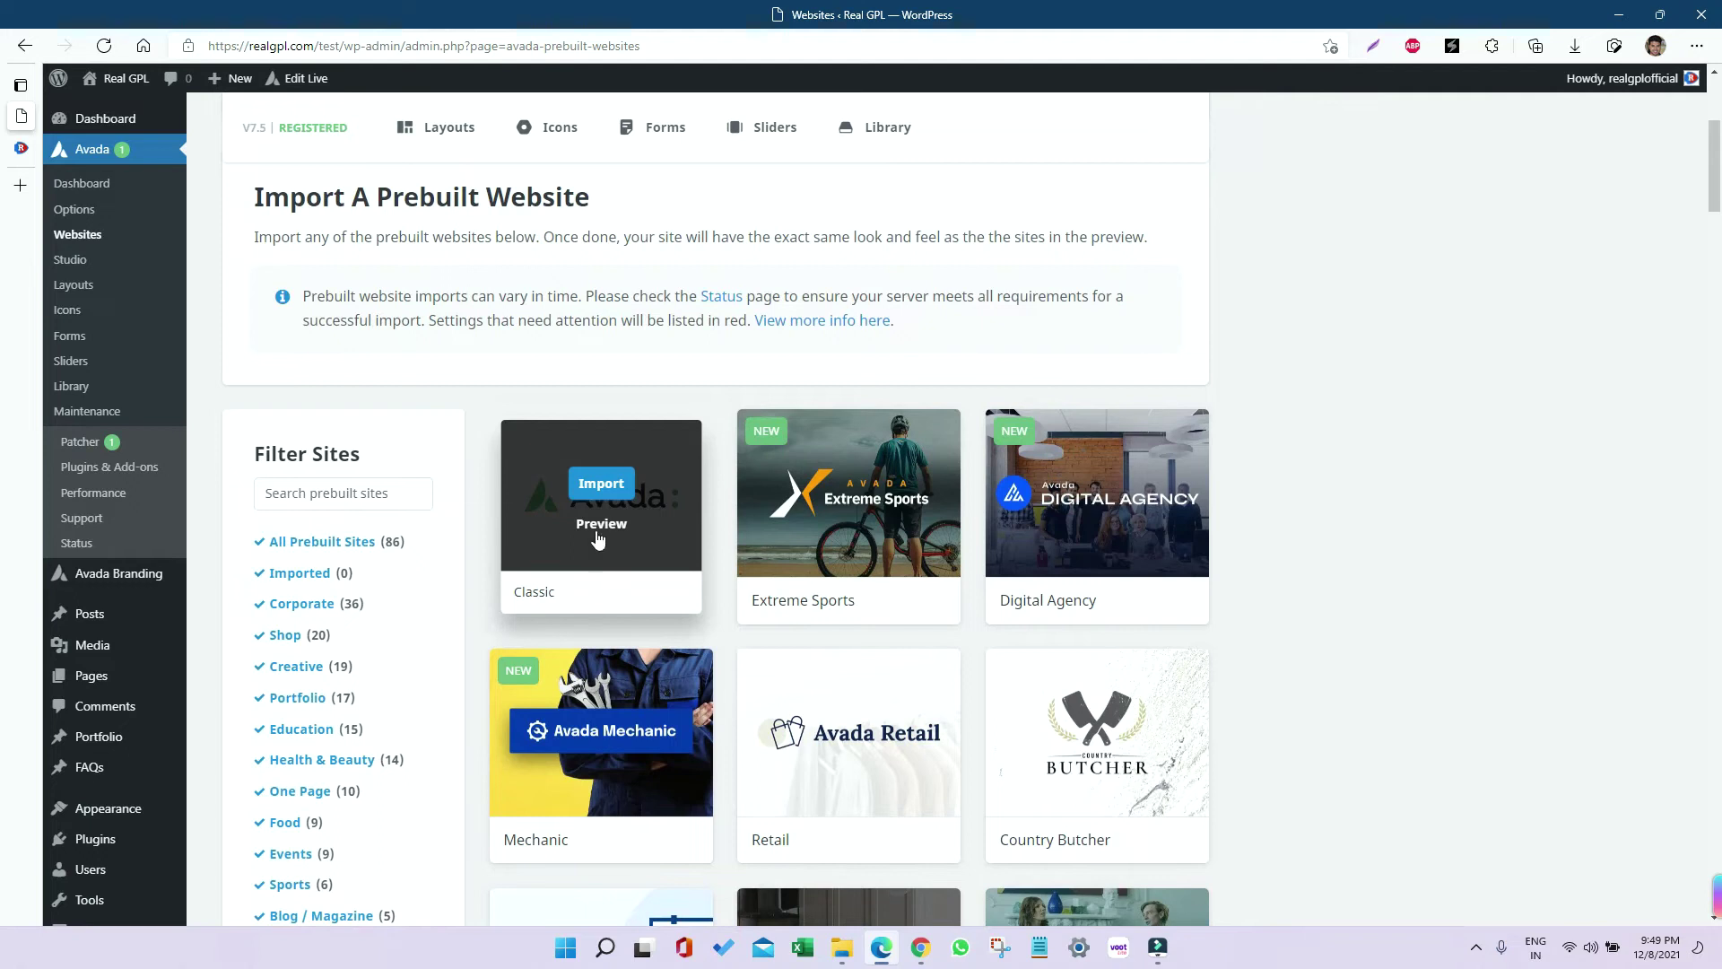
pyautogui.click(588, 479)
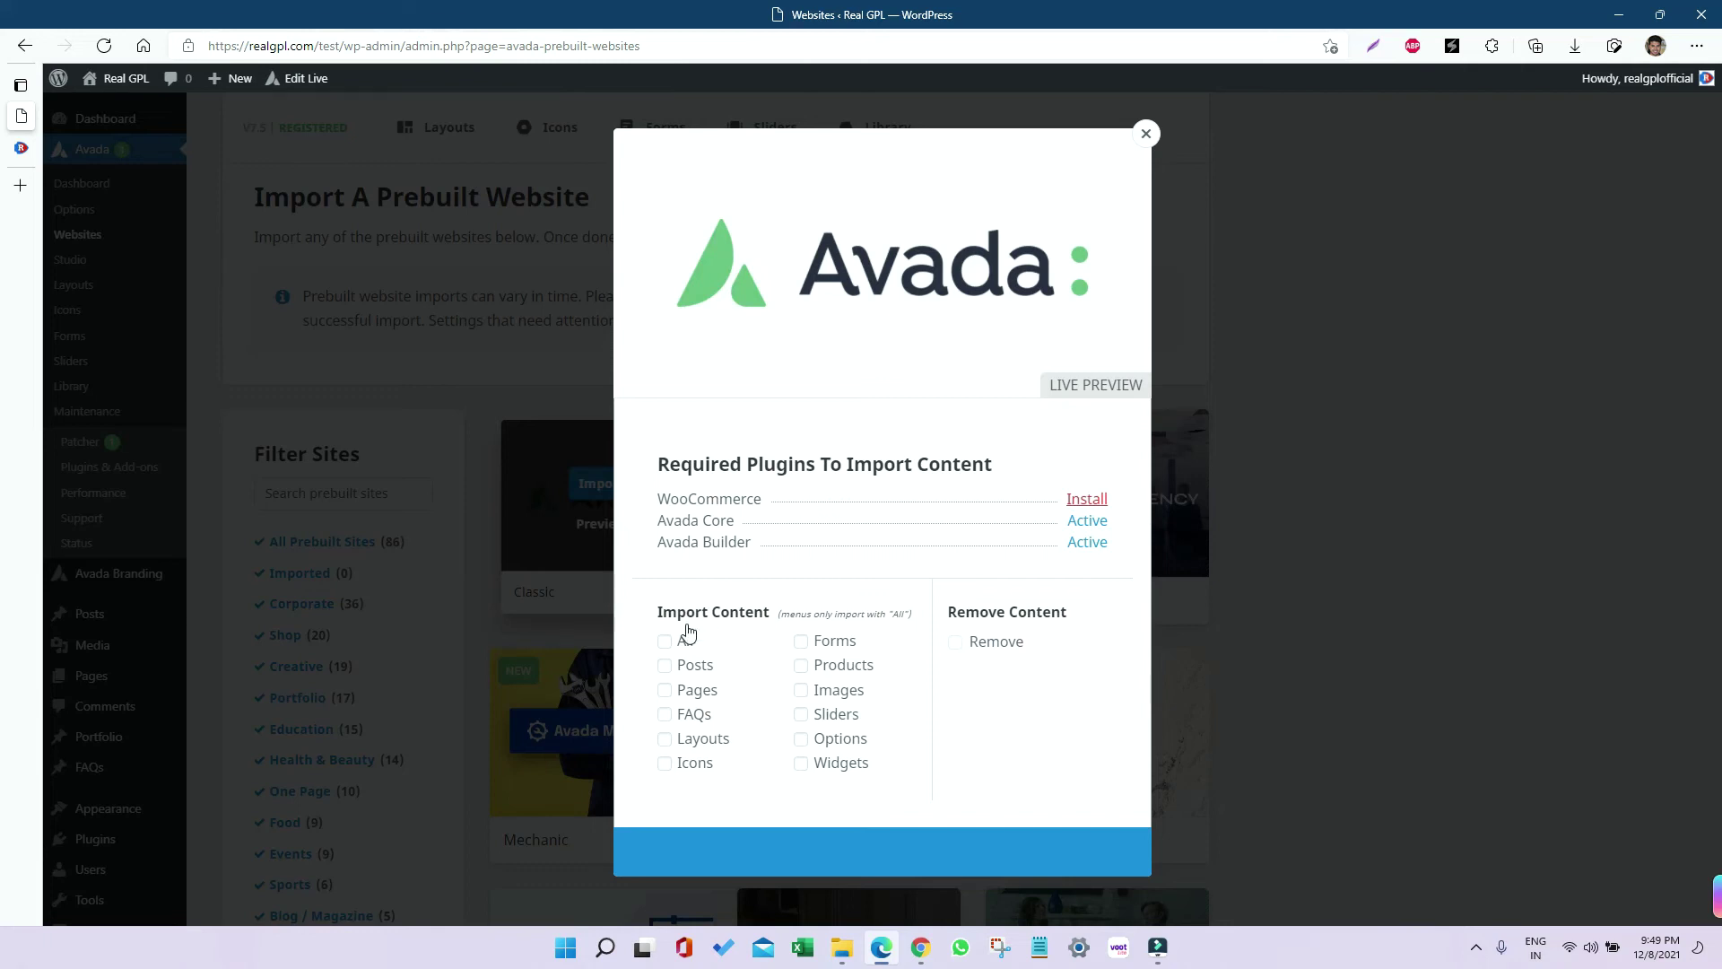
# Step: Select All content types and launch the Classic import, accepting the warning
pyautogui.click(666, 643)
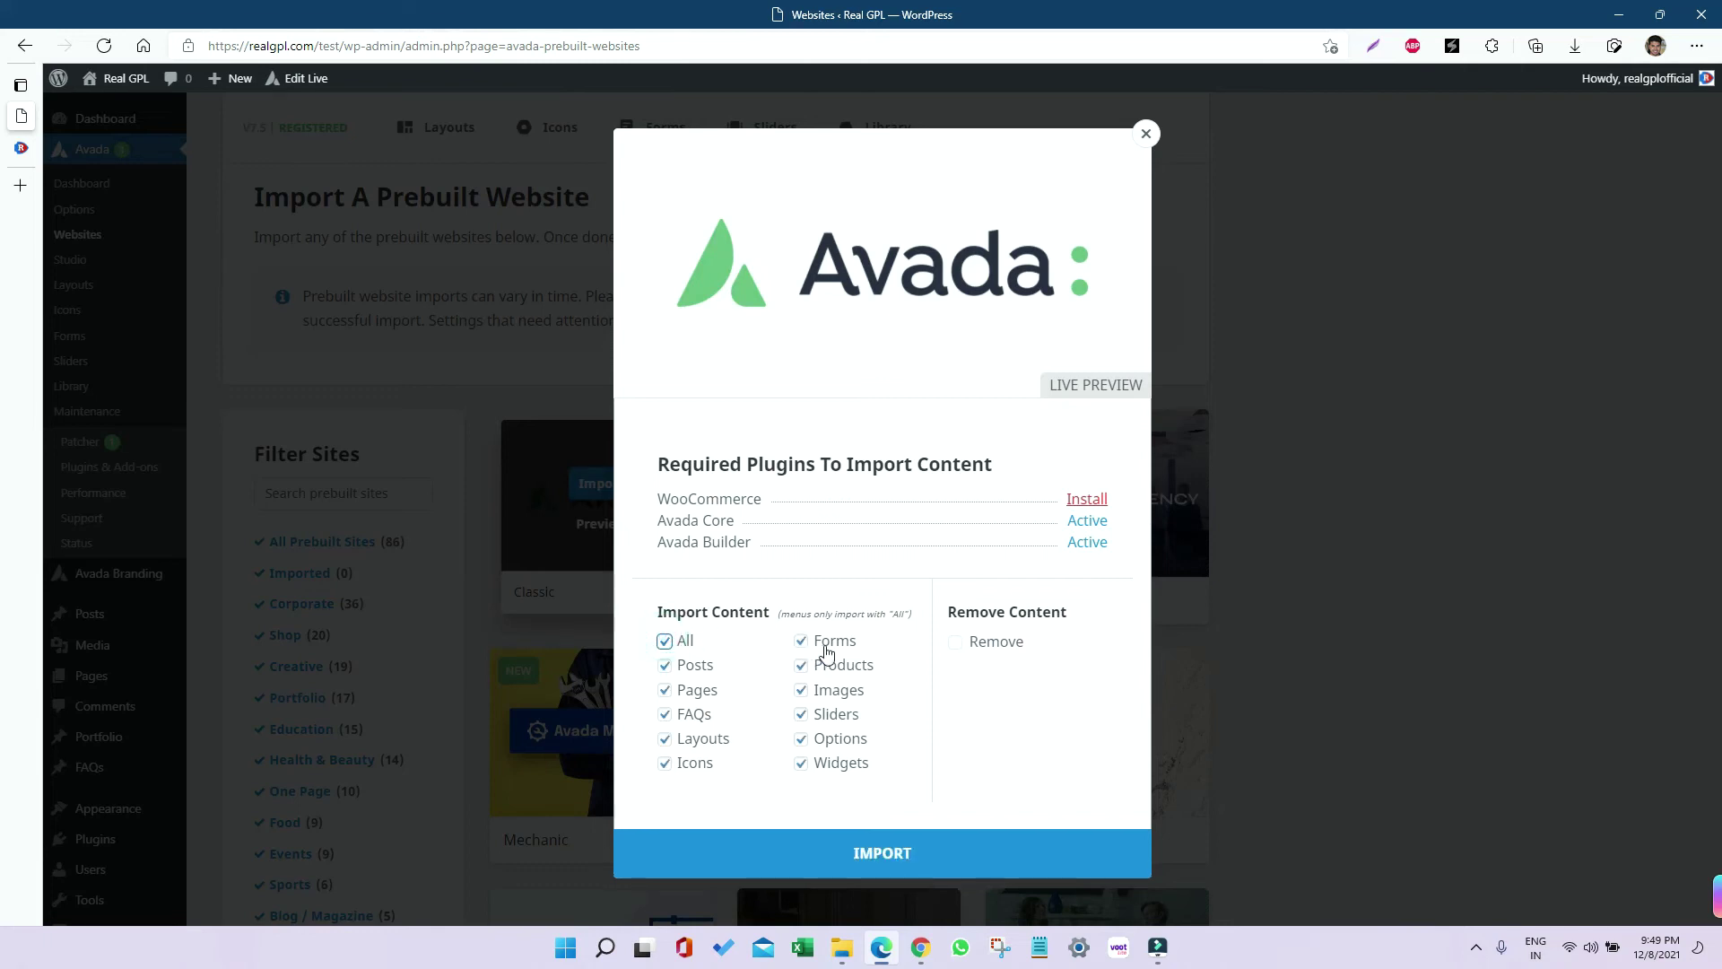
pyautogui.click(852, 856)
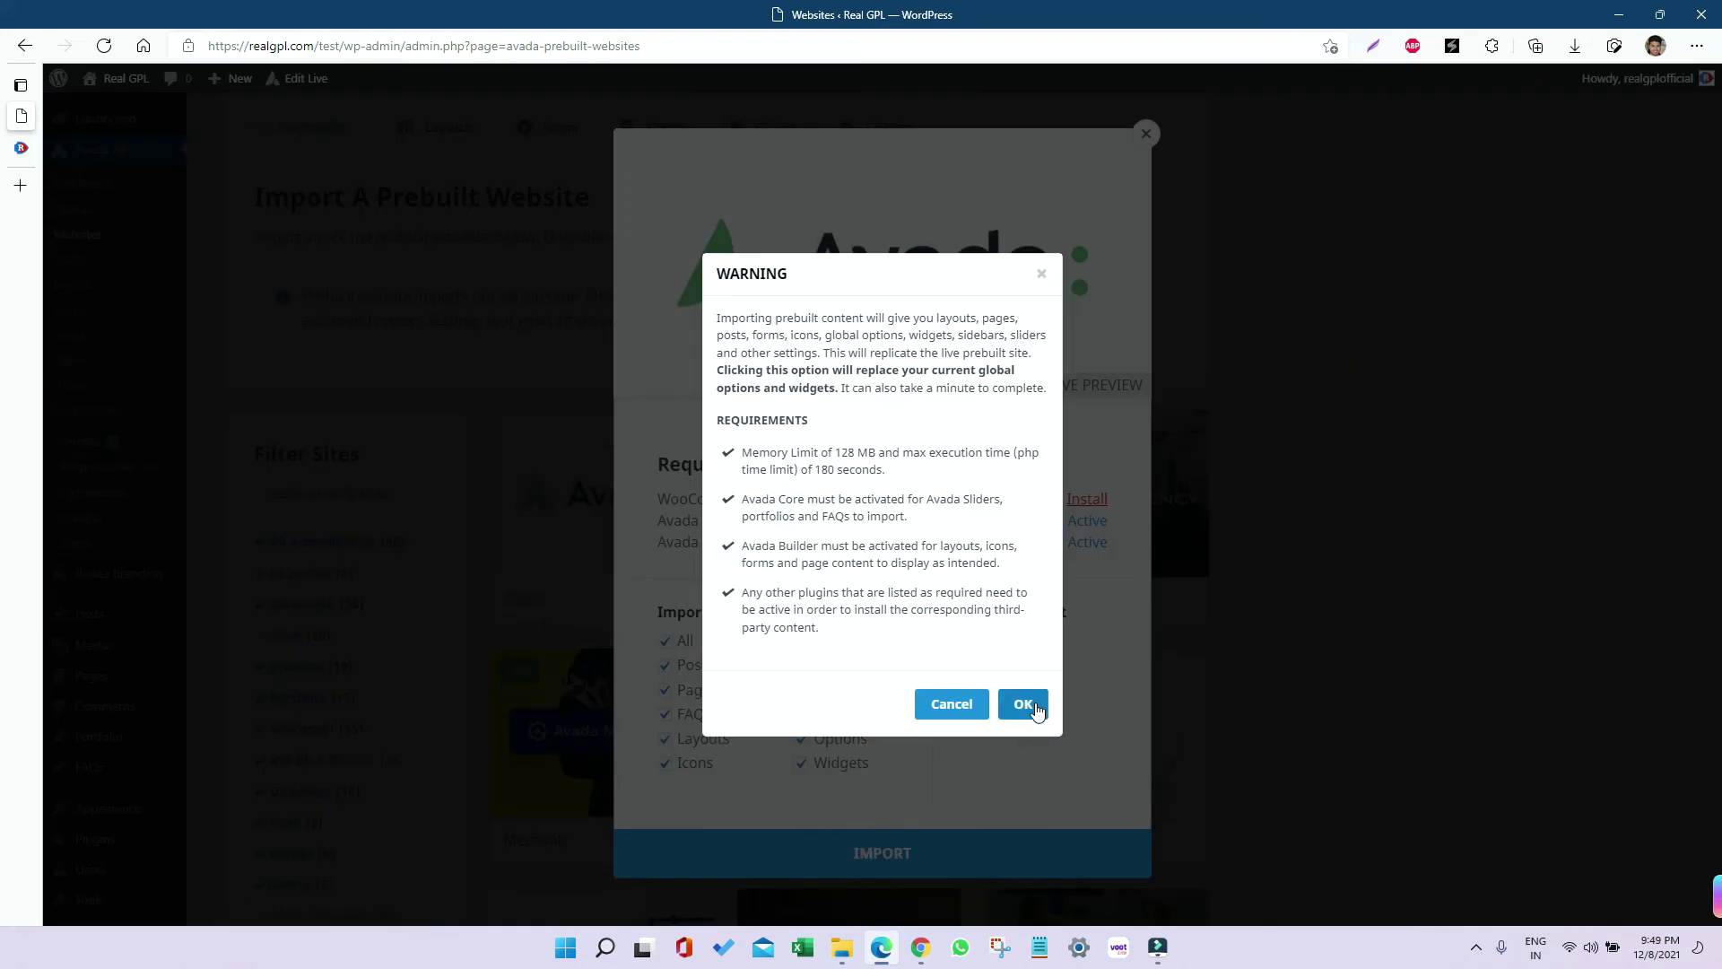
pyautogui.click(1025, 705)
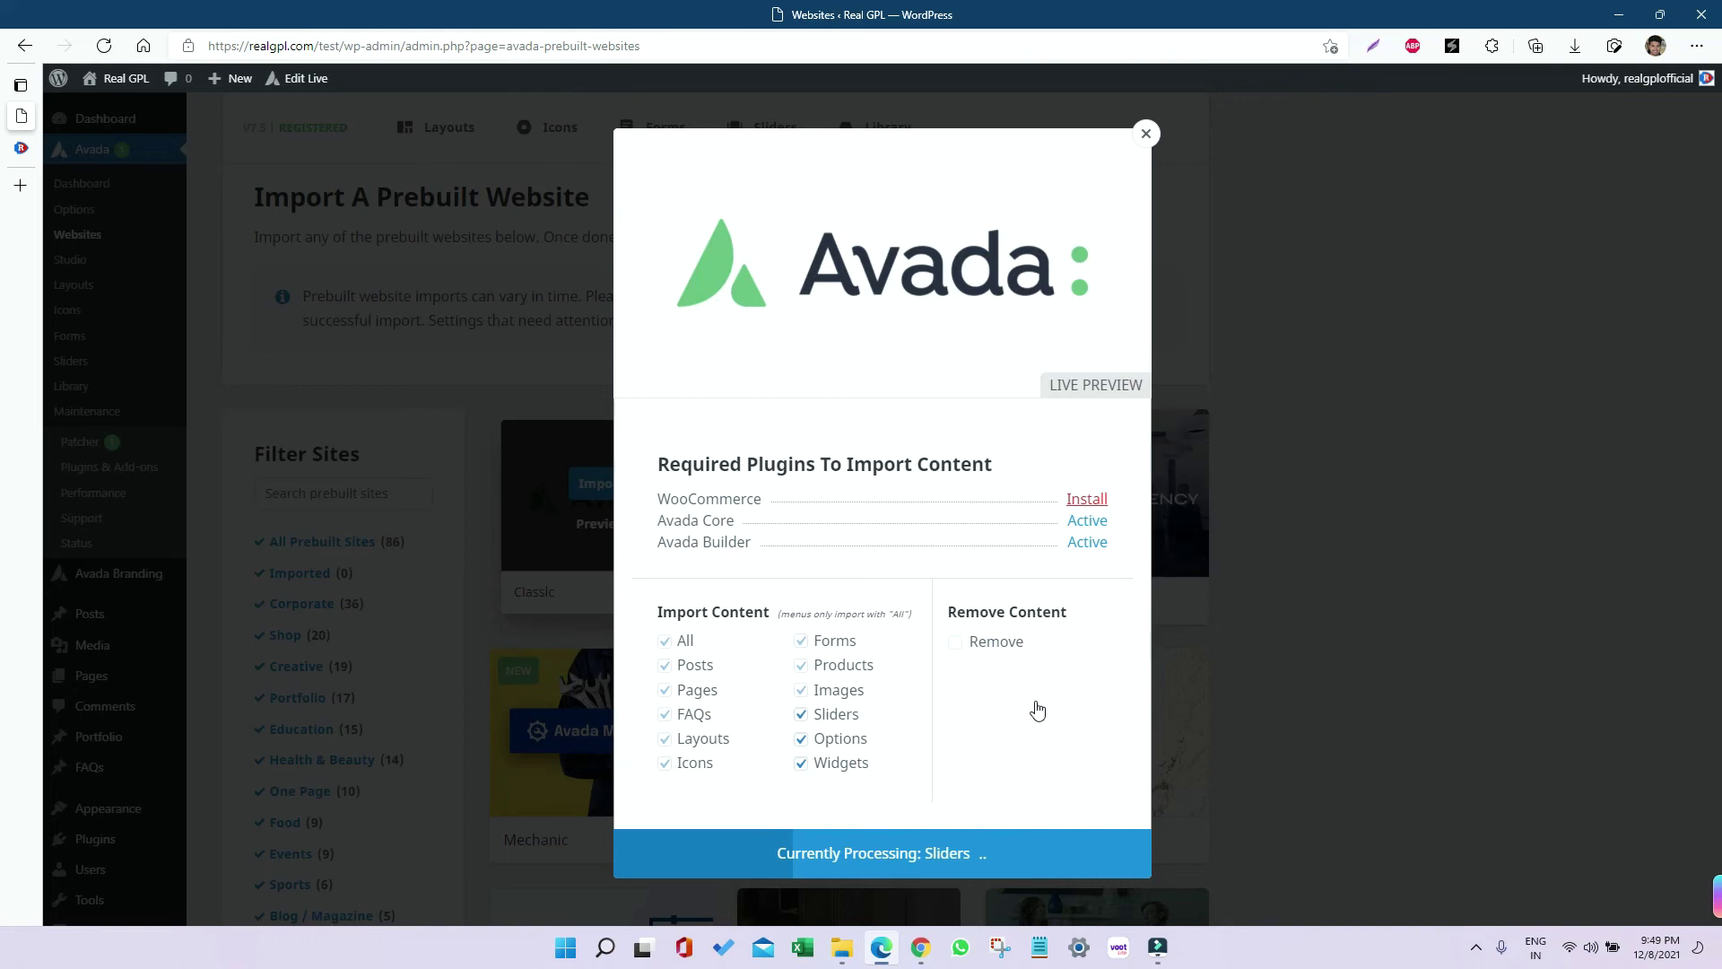
# Step: Switch to the RealGPL Starter Membership page (₹559.00) and look over its GPL Plugins and Memberships menus
pyautogui.moveTo(30, 106)
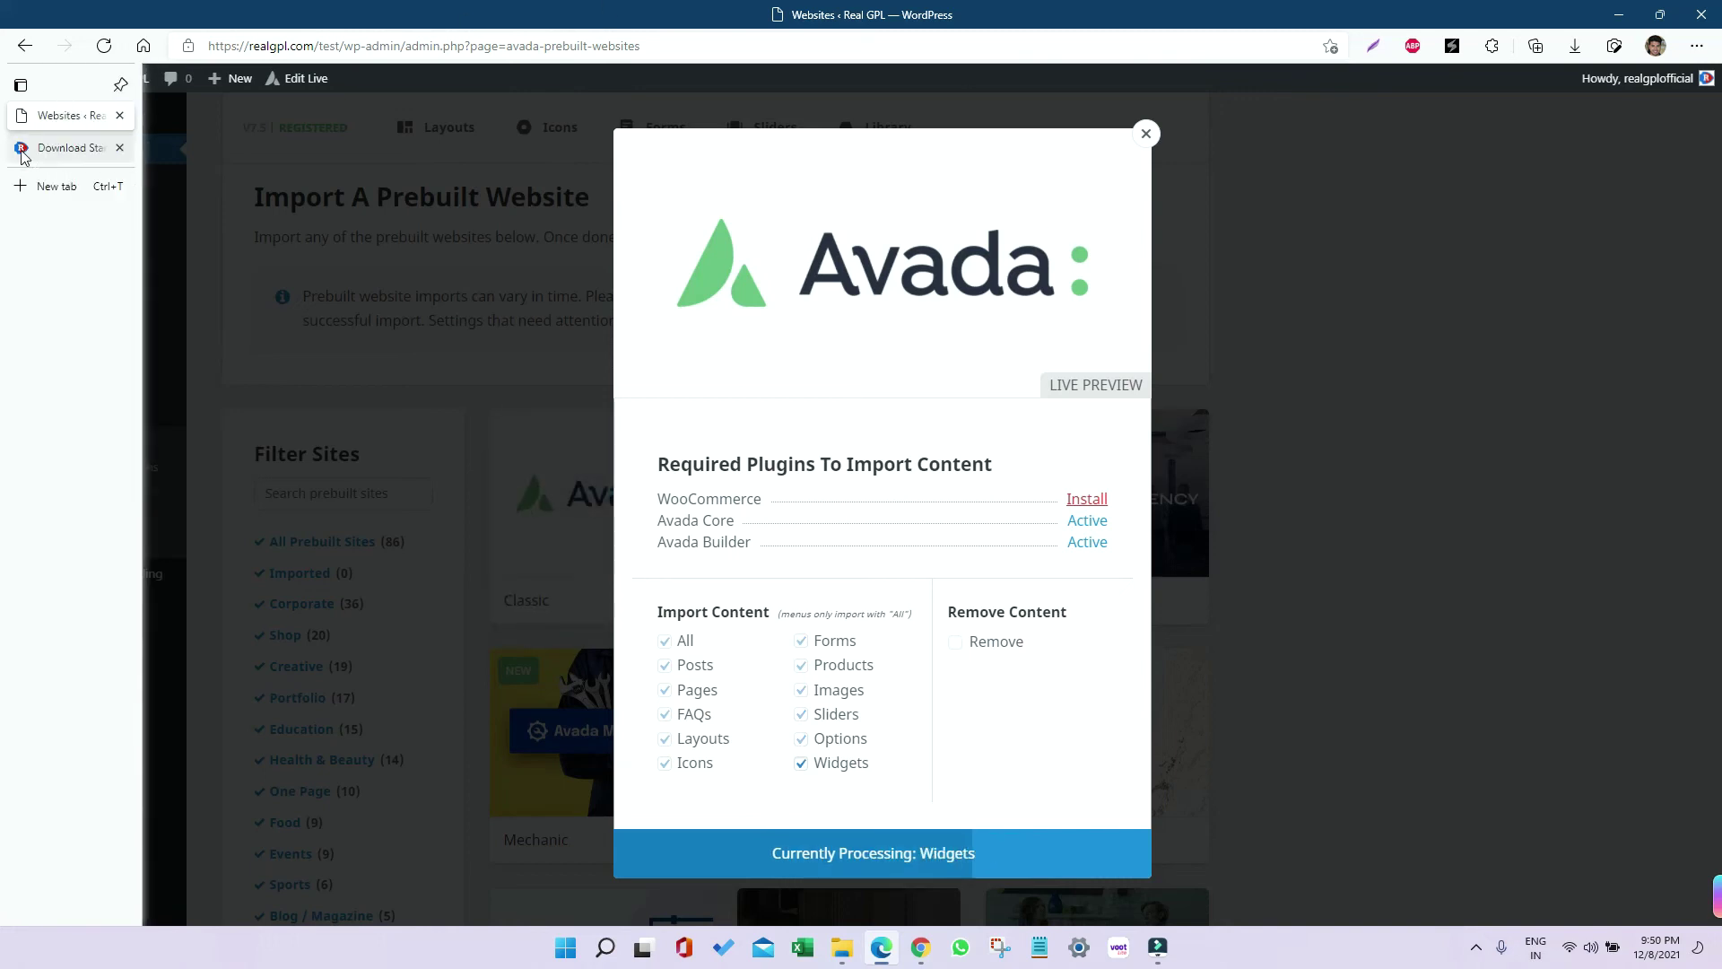
pyautogui.click(19, 155)
pyautogui.moveTo(798, 235)
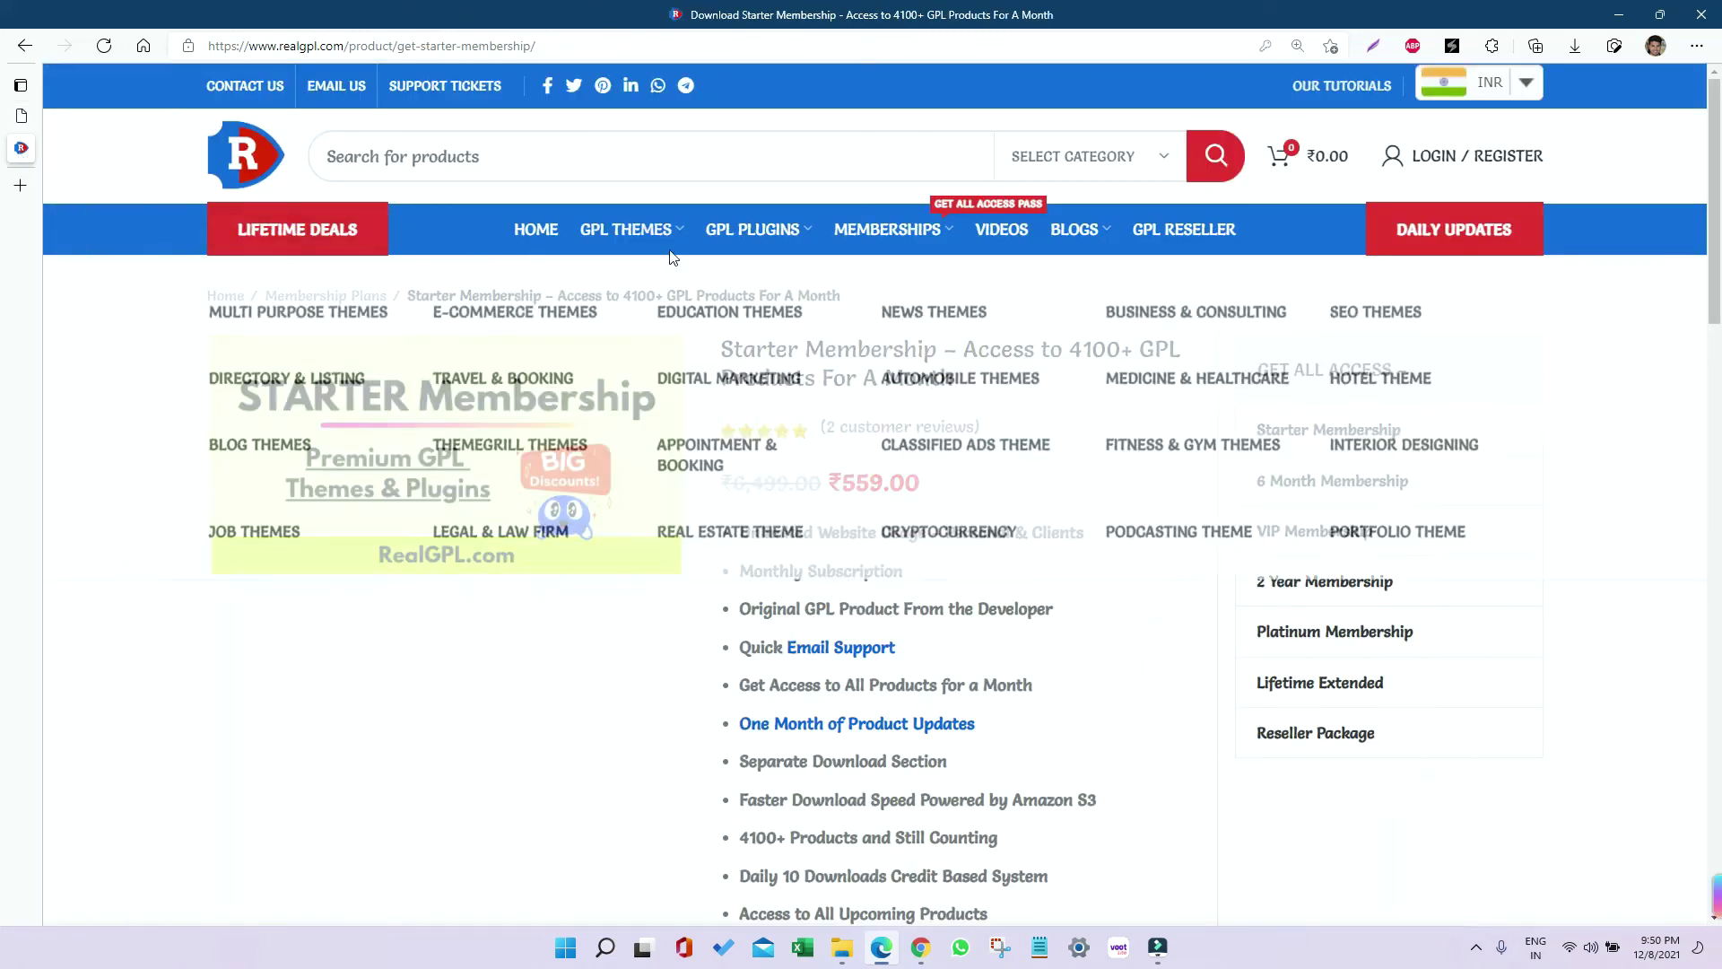
pyautogui.moveTo(865, 235)
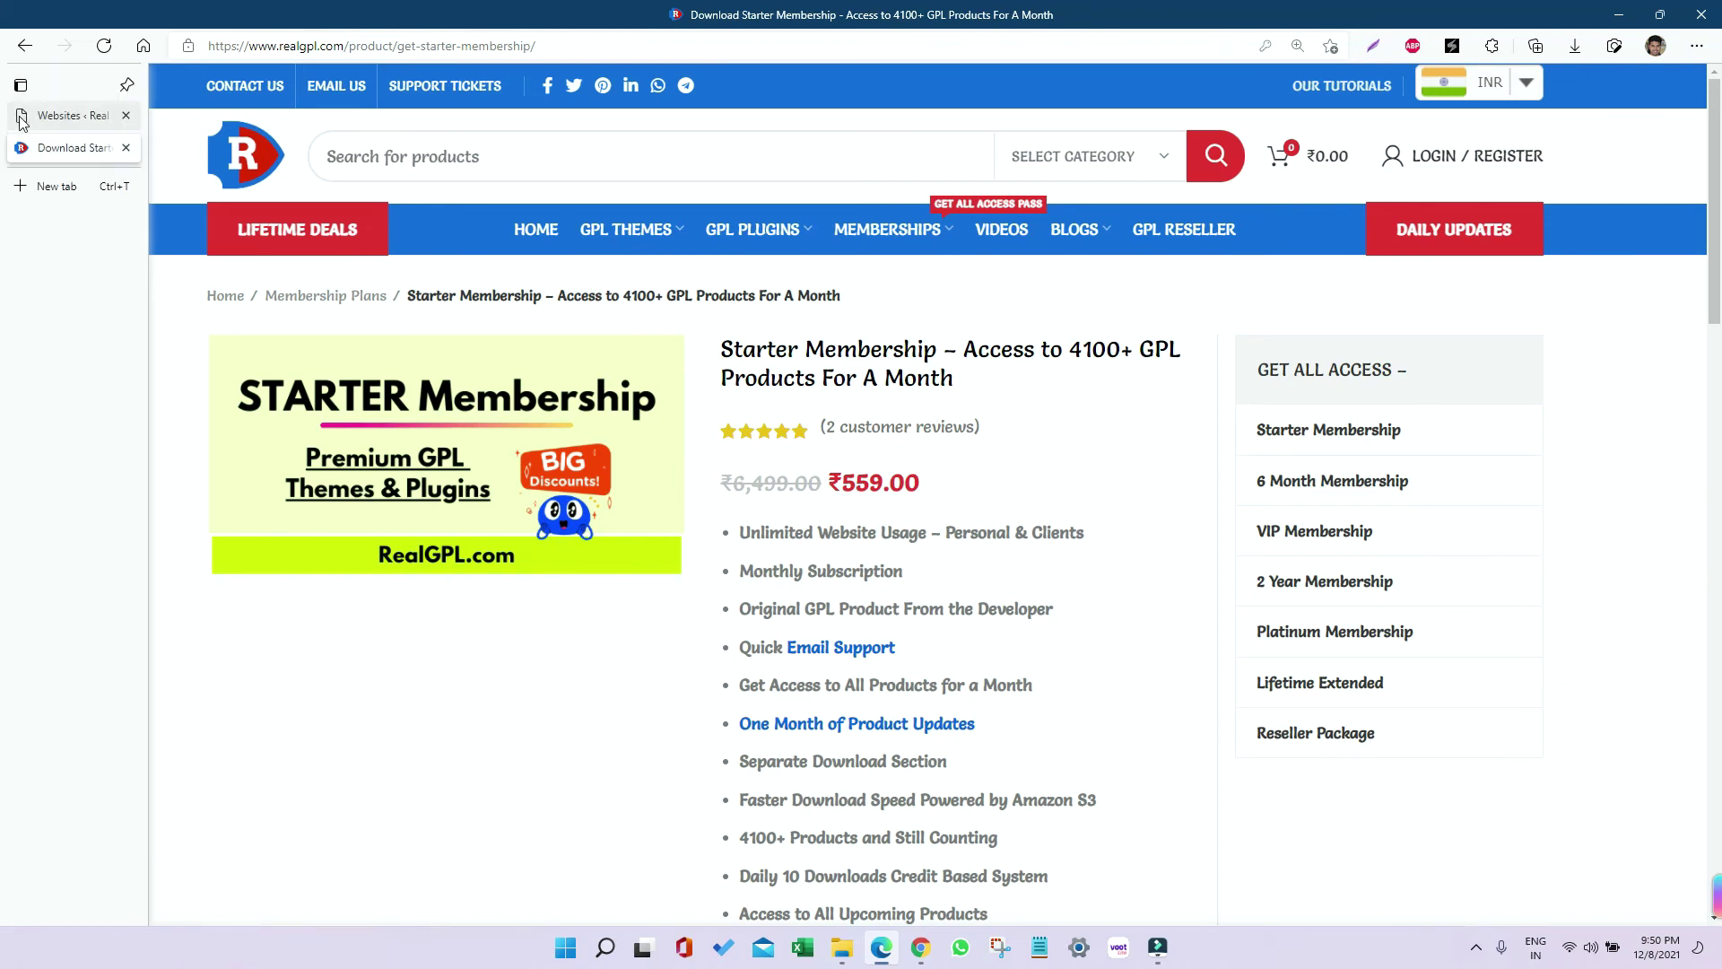
# Step: Back in WordPress, dismiss the finished Classic demo import and open Real GPL's Visit Site in a new tab
pyautogui.click(22, 122)
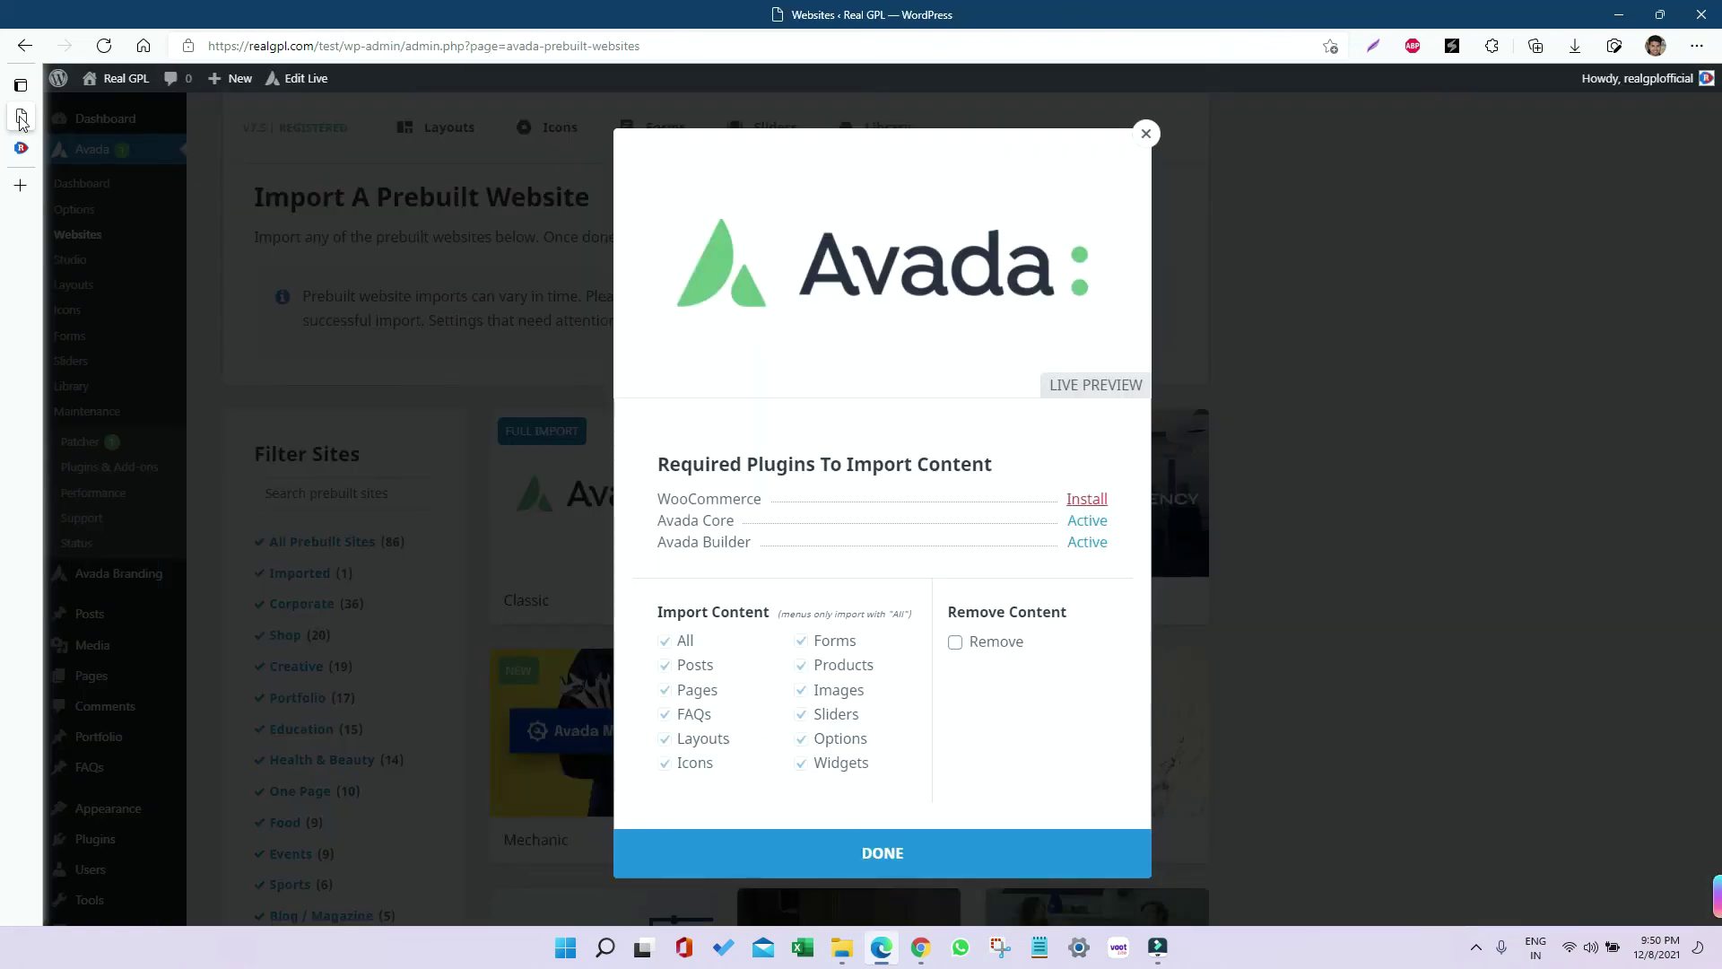
pyautogui.click(914, 867)
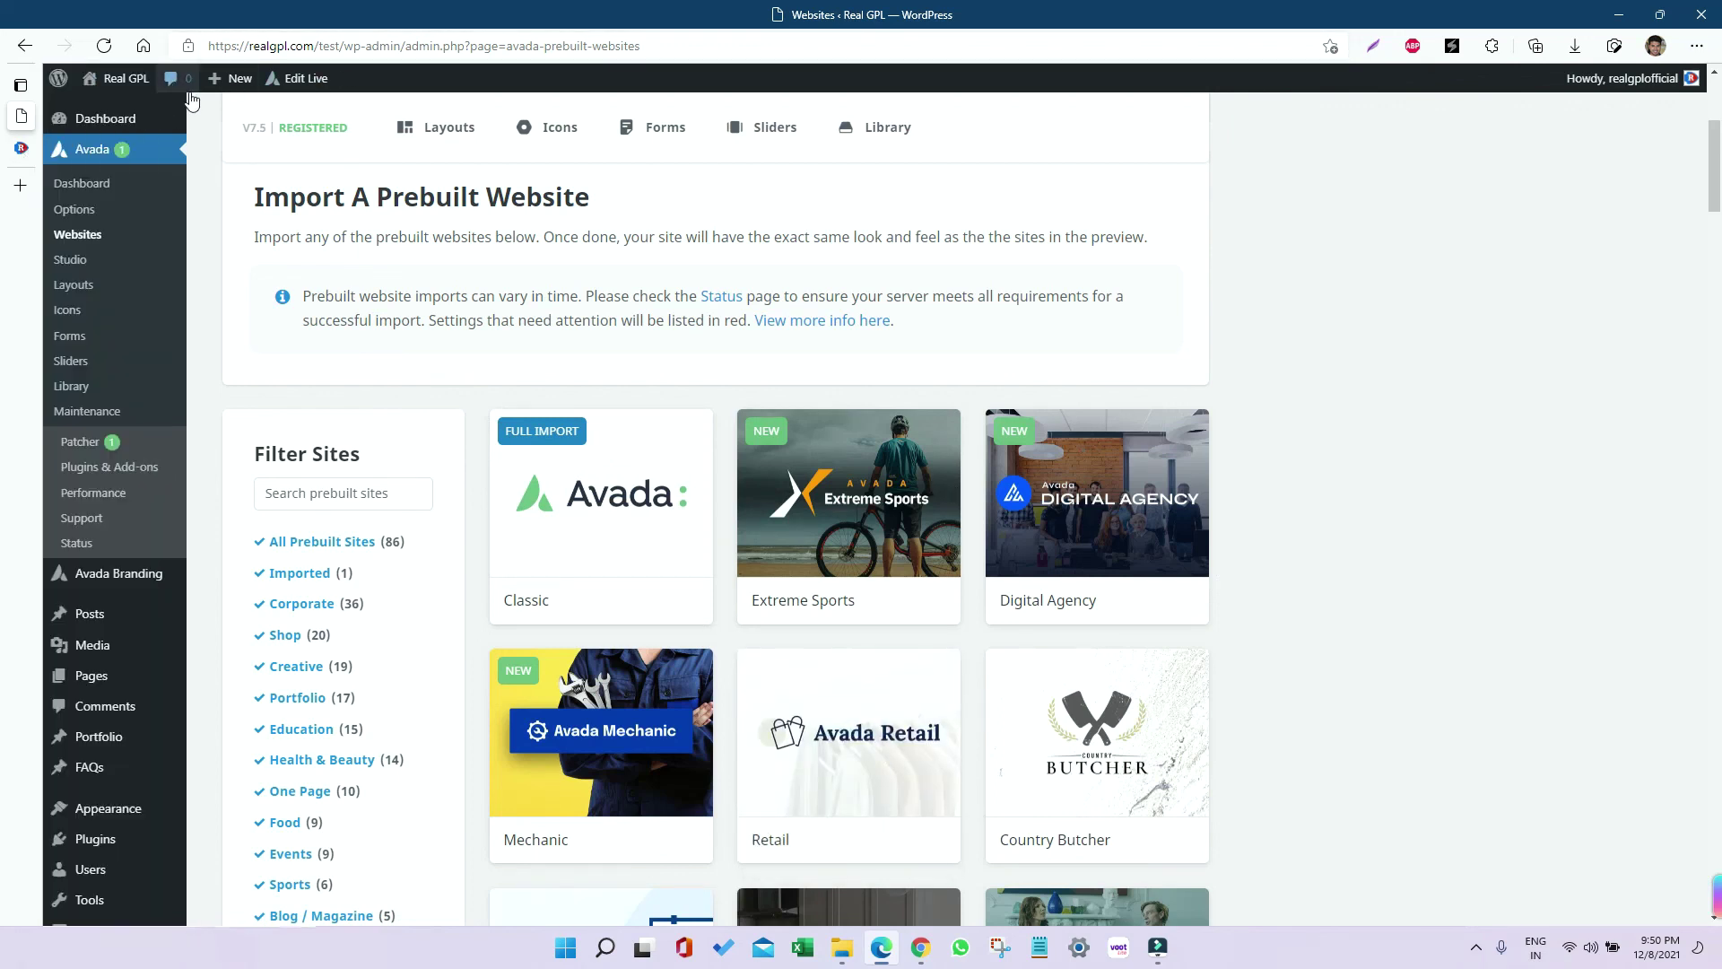
pyautogui.moveTo(115, 82)
pyautogui.rightClick(95, 111)
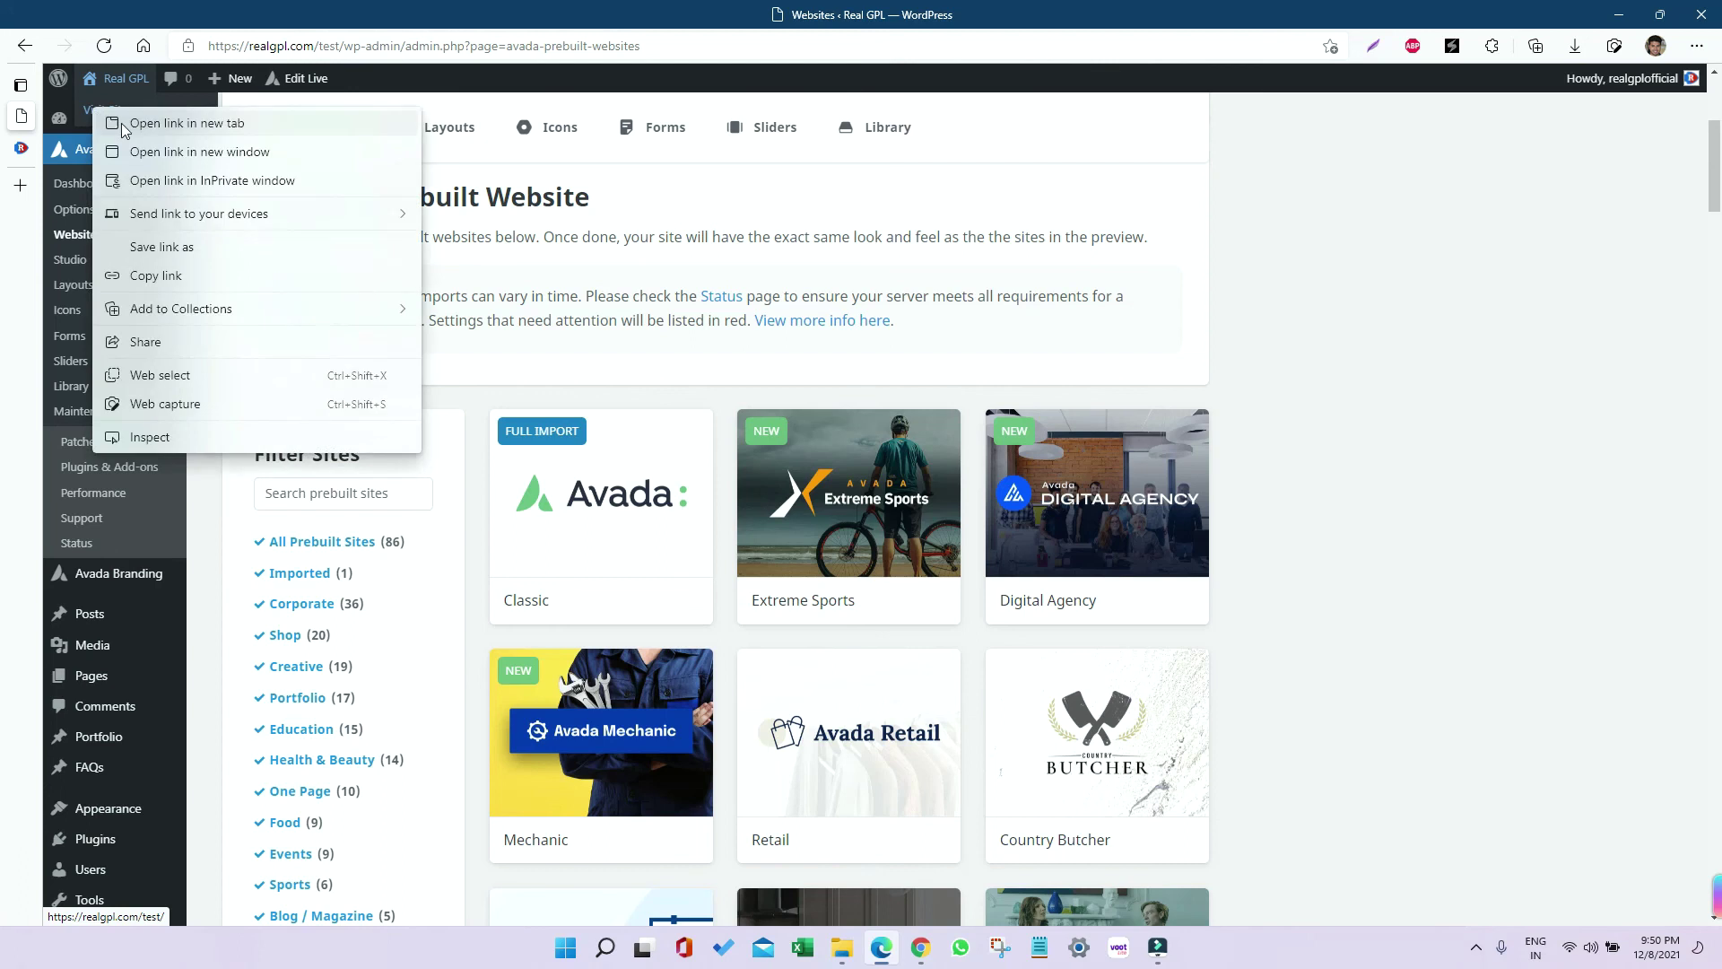
pyautogui.click(159, 125)
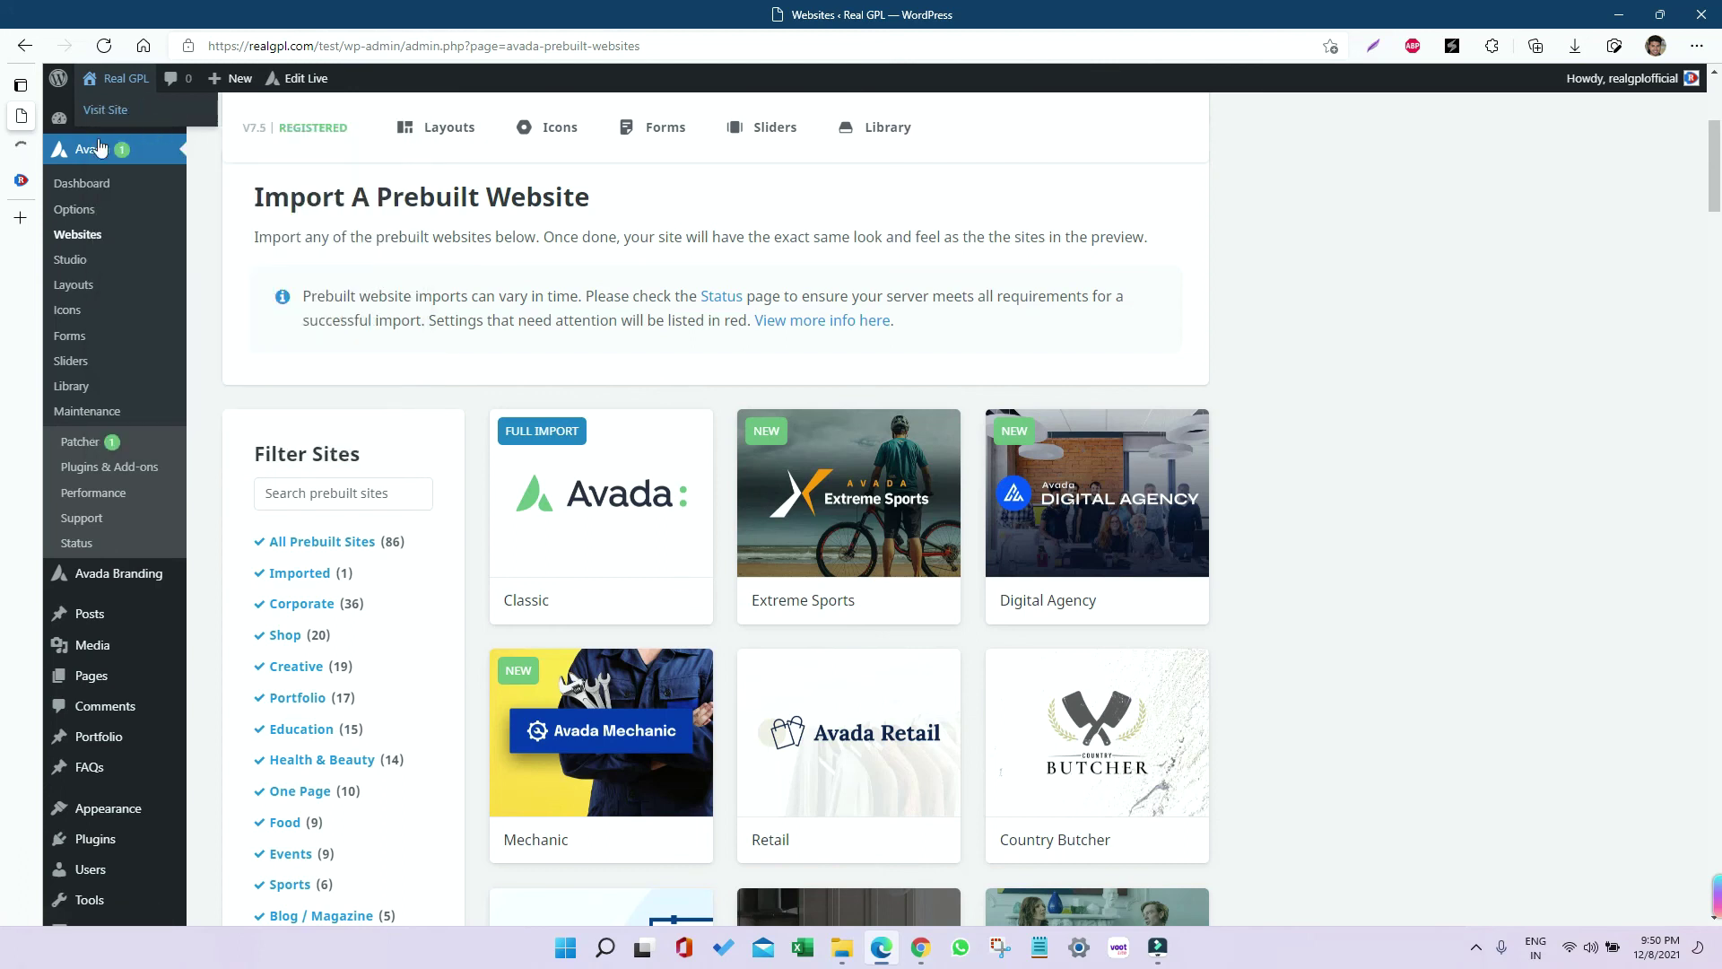
pyautogui.click(21, 146)
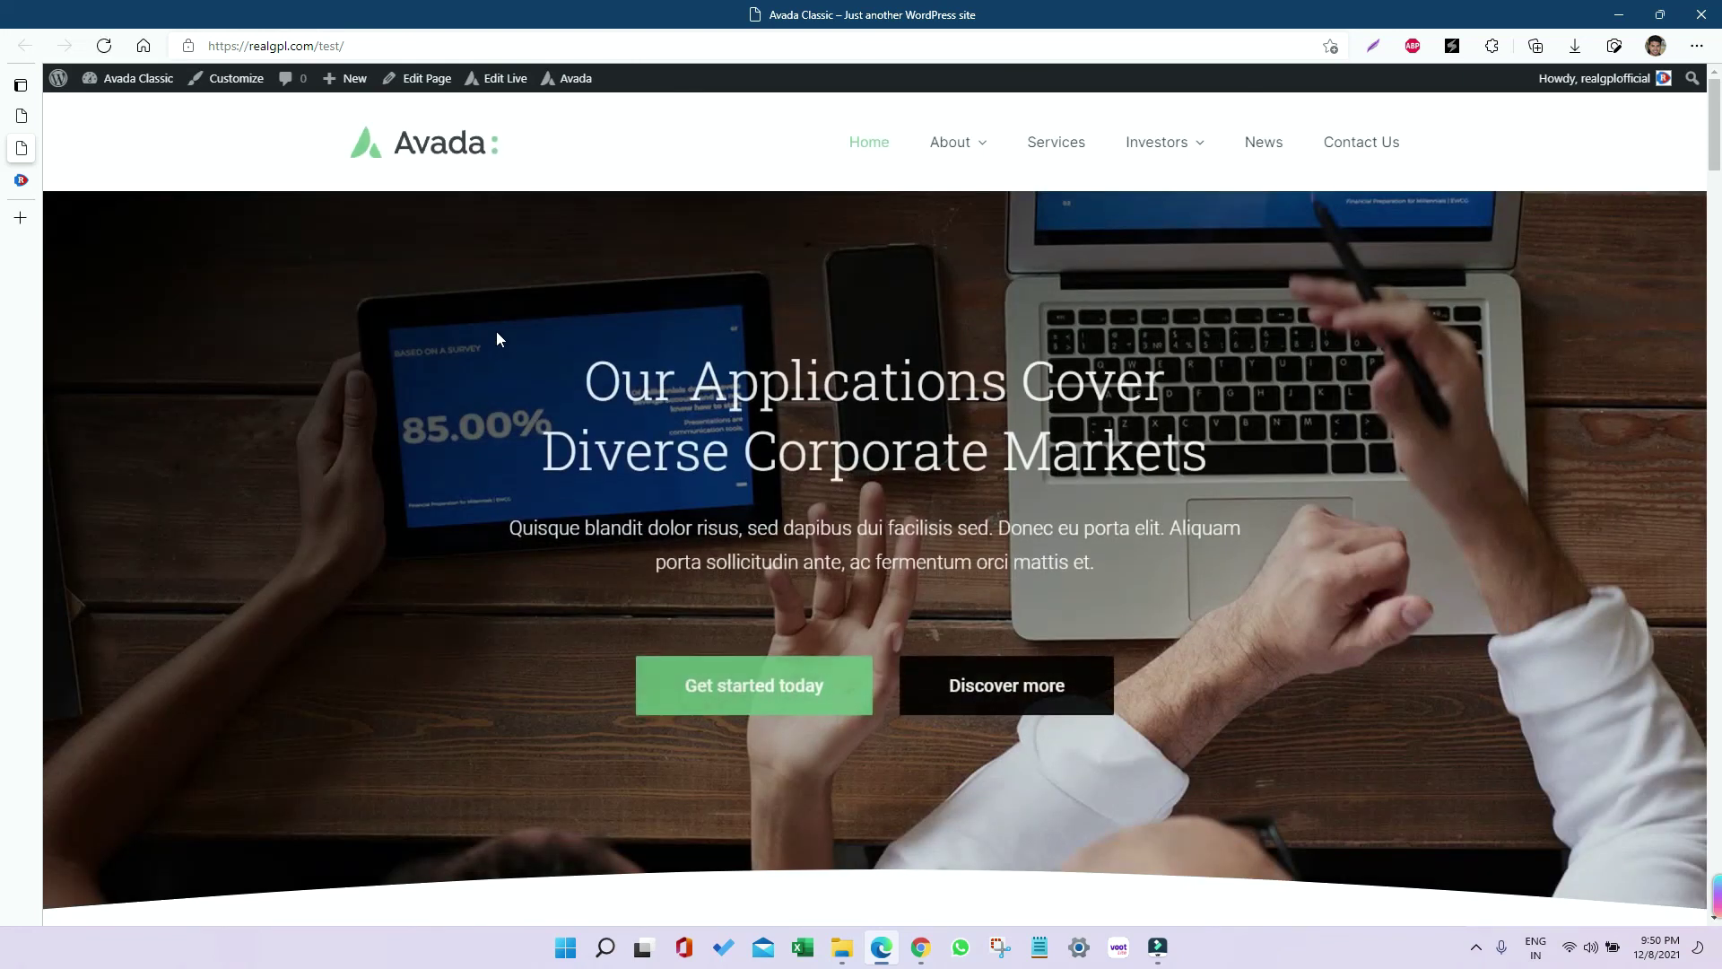
# Step: Scroll down the Avada Classic homepage past the hero to its feature, services and directors sections
pyautogui.scroll(-8, 516, 327)
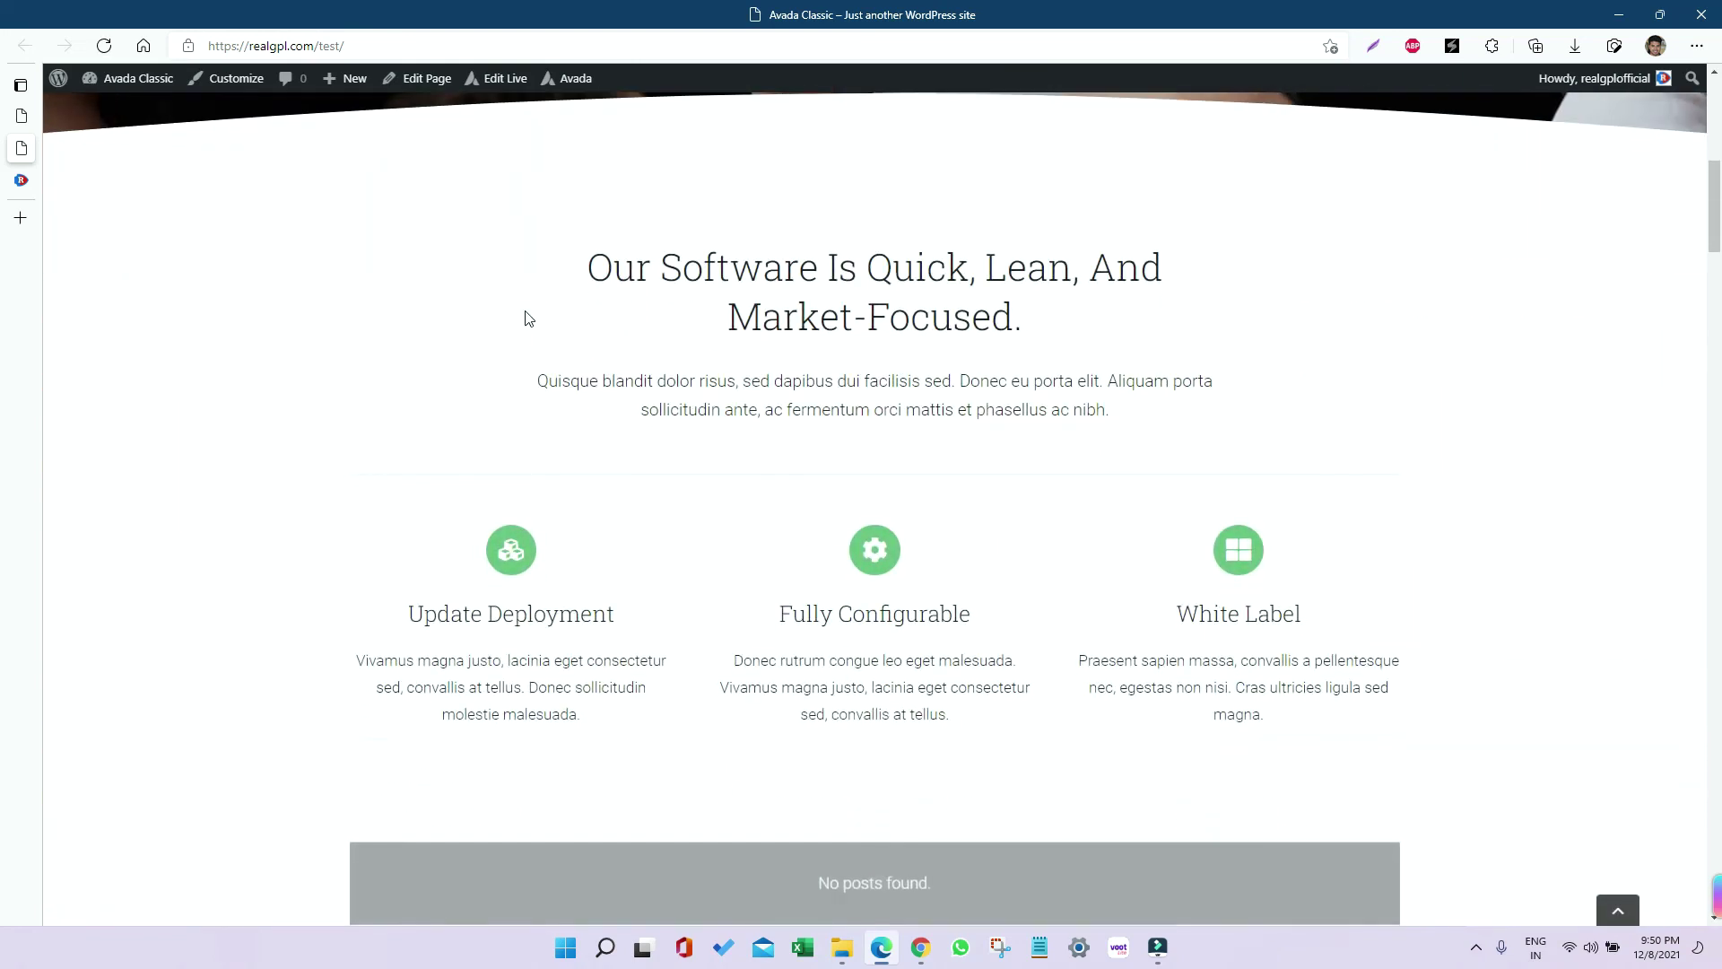
pyautogui.scroll(-16, 528, 318)
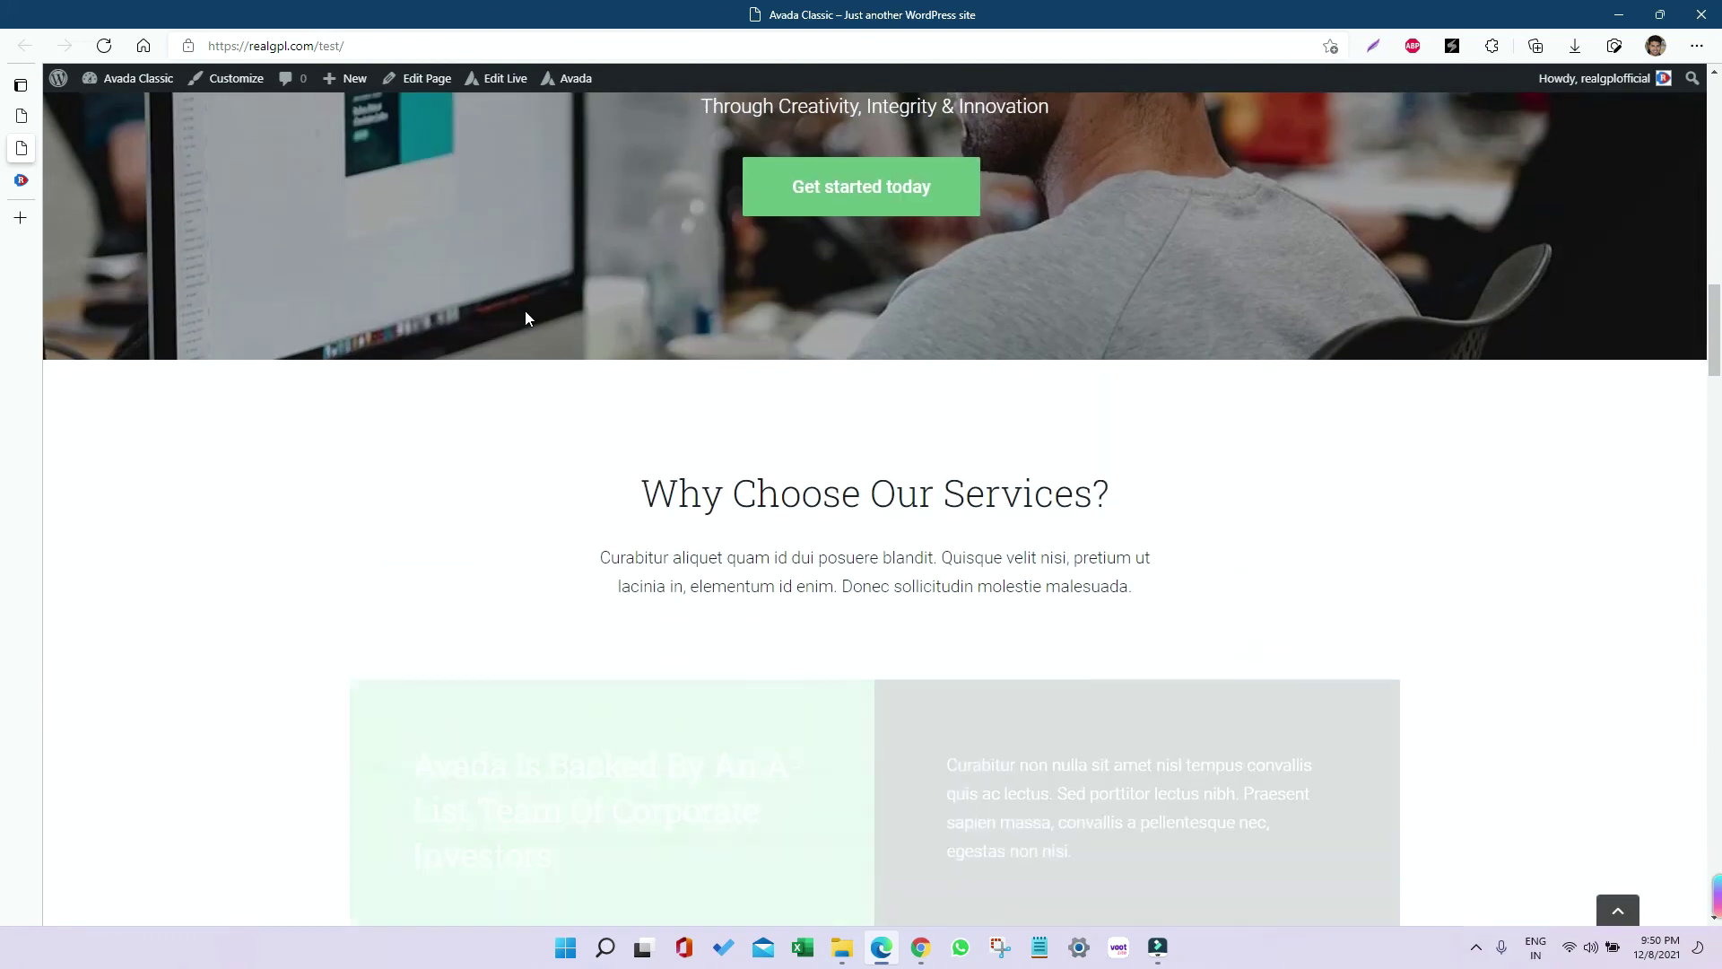
pyautogui.scroll(-7, 527, 318)
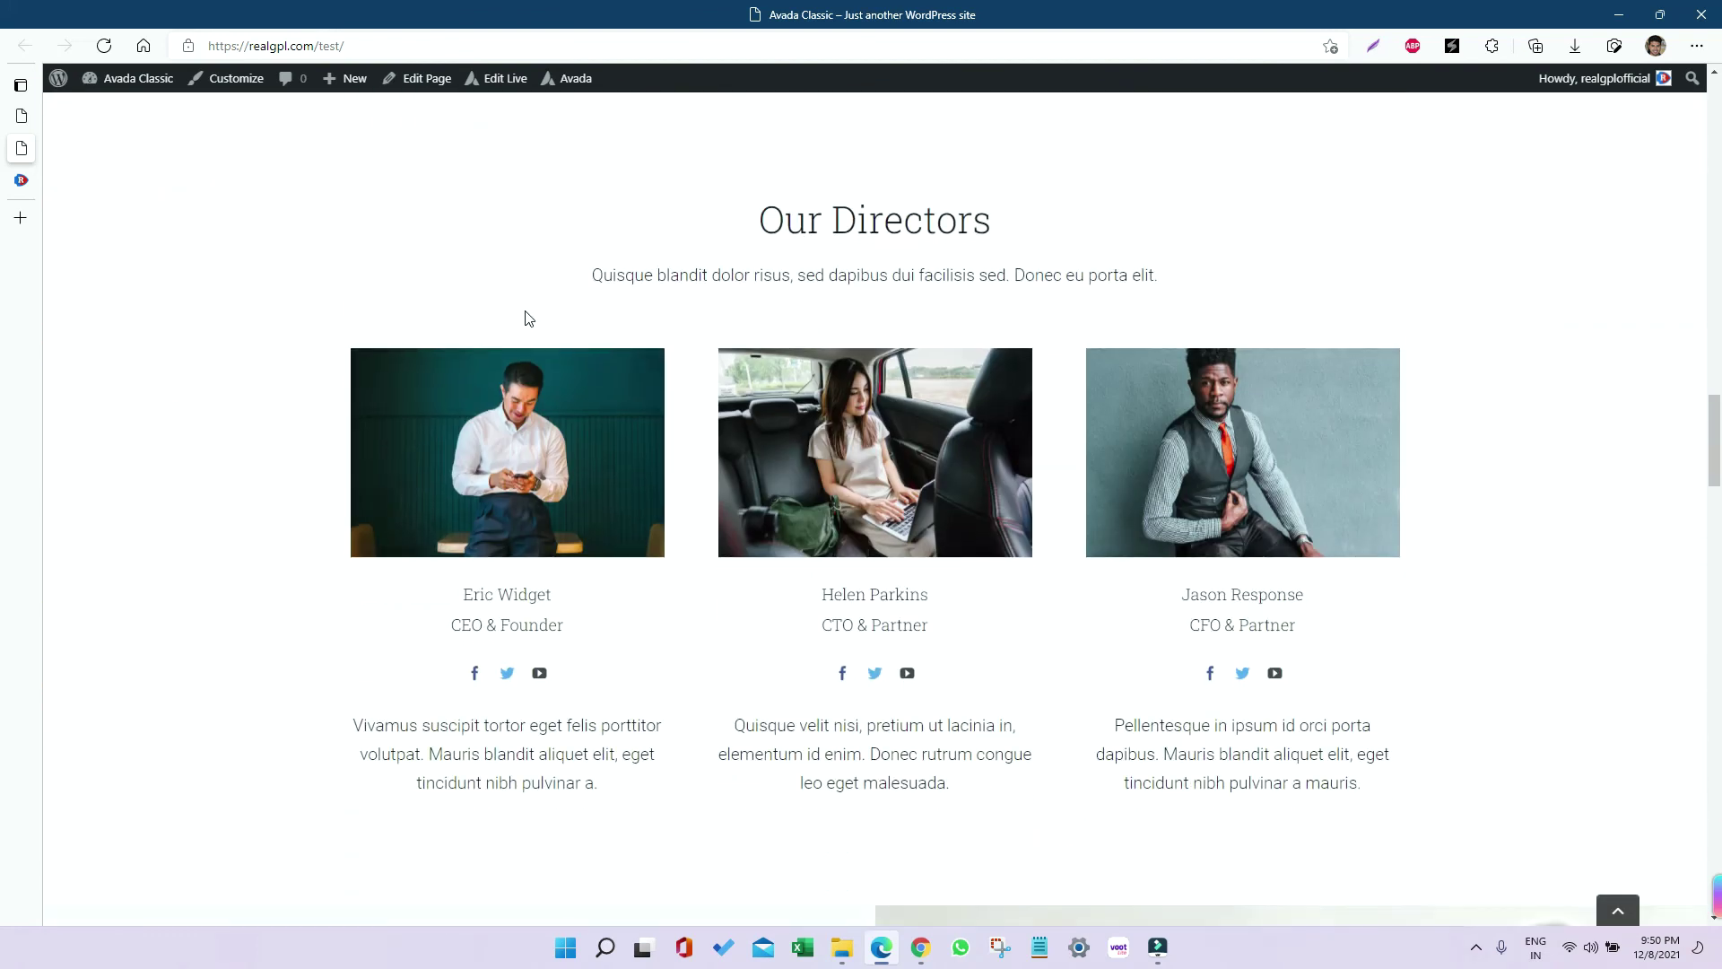
pyautogui.scroll(-7, 528, 319)
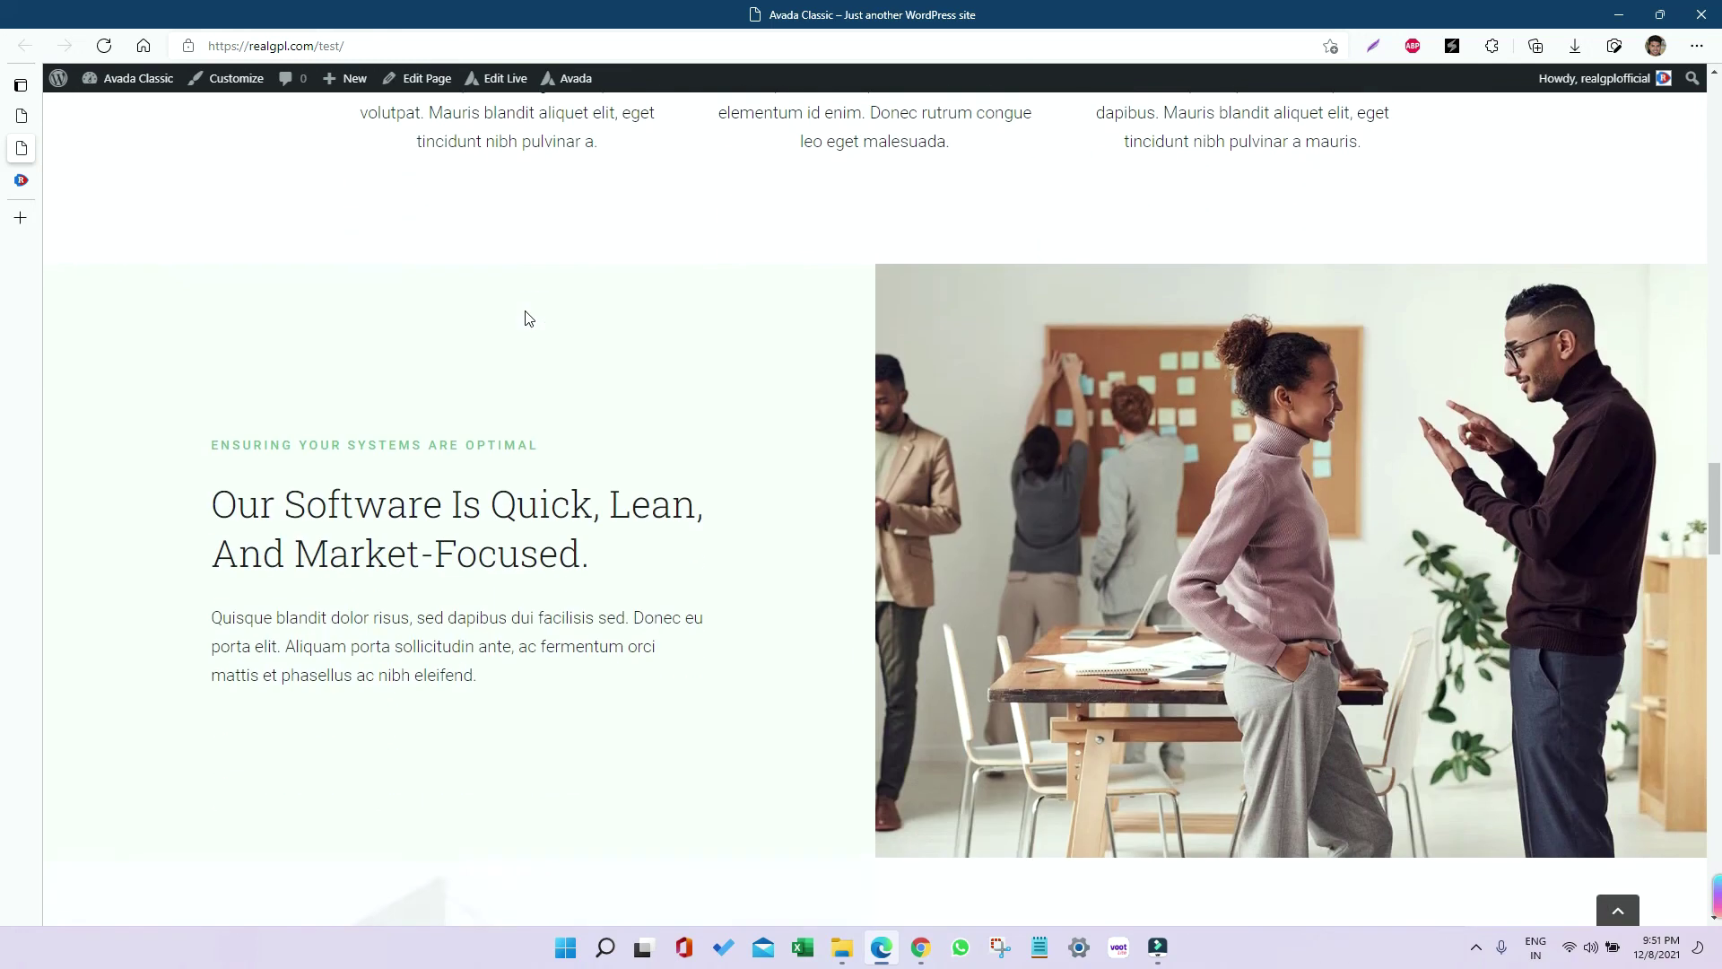